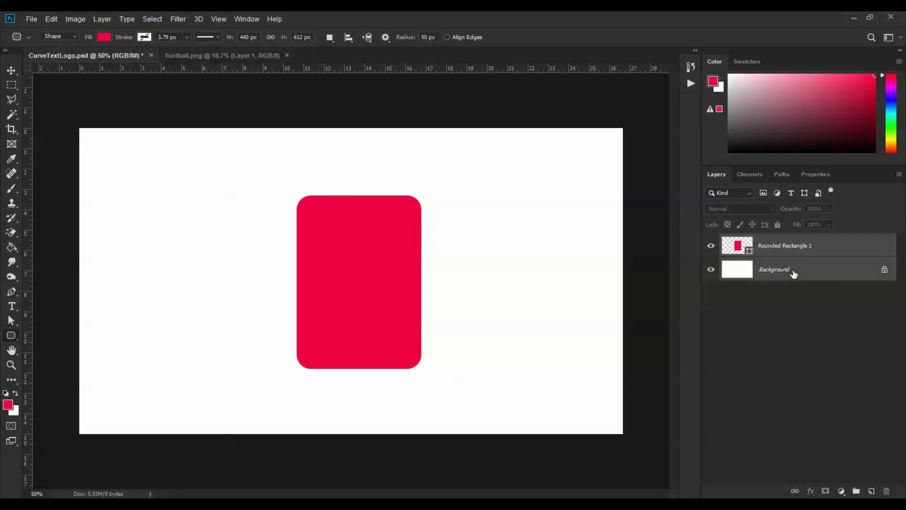
Center the red rounded rectangle horizontally and vertically on the Background layer.
{"action": "left_click", "coordinate": [9, 72]}
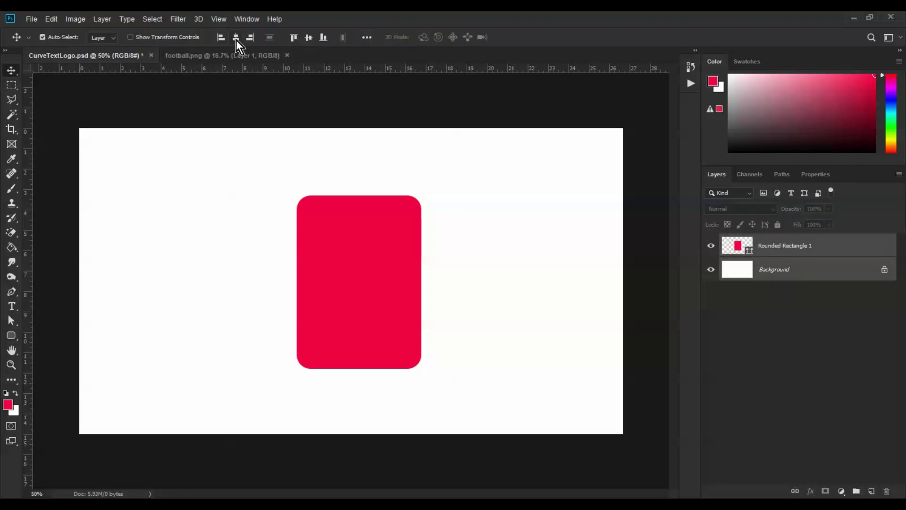
{"action": "left_click", "coordinate": [237, 39]}
{"action": "left_click", "coordinate": [307, 40]}
{"action": "left_click", "coordinate": [339, 264]}
{"action": "scroll", "coordinate": [339, 264], "scroll_direction": "up", "scroll_amount": 1}
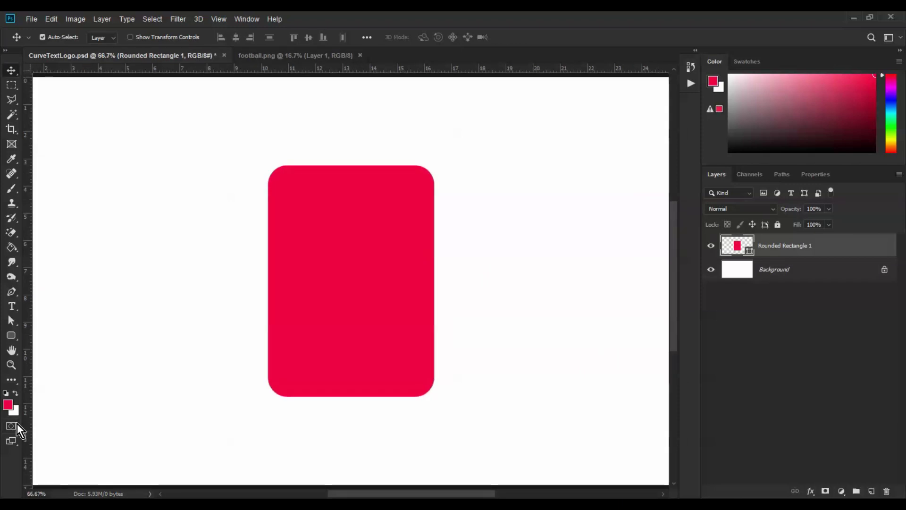
Place a vertical guide through the rectangle's center and add an anchor point where it crosses the top and bottom edges.
{"action": "left_click_drag", "start_coordinate": [28, 413], "coordinate": [351, 306]}
{"action": "left_click", "coordinate": [11, 321]}
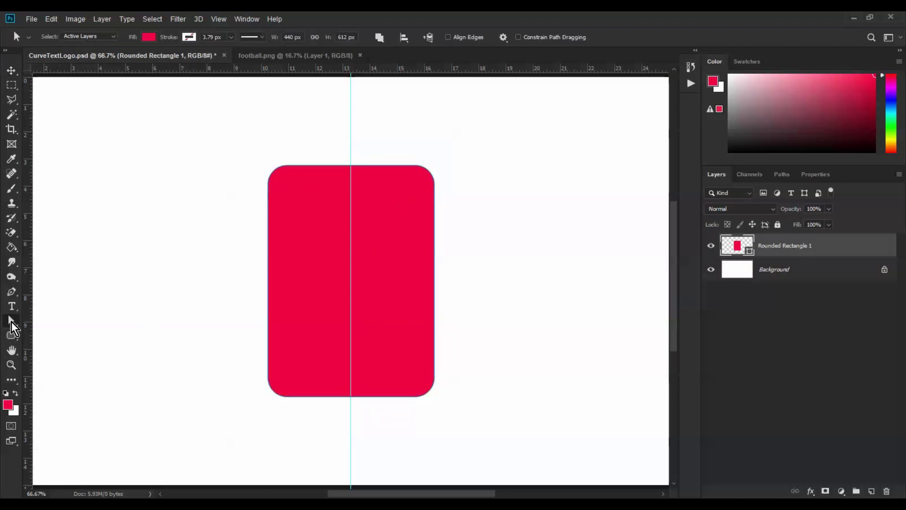
{"action": "right_click", "coordinate": [352, 166]}
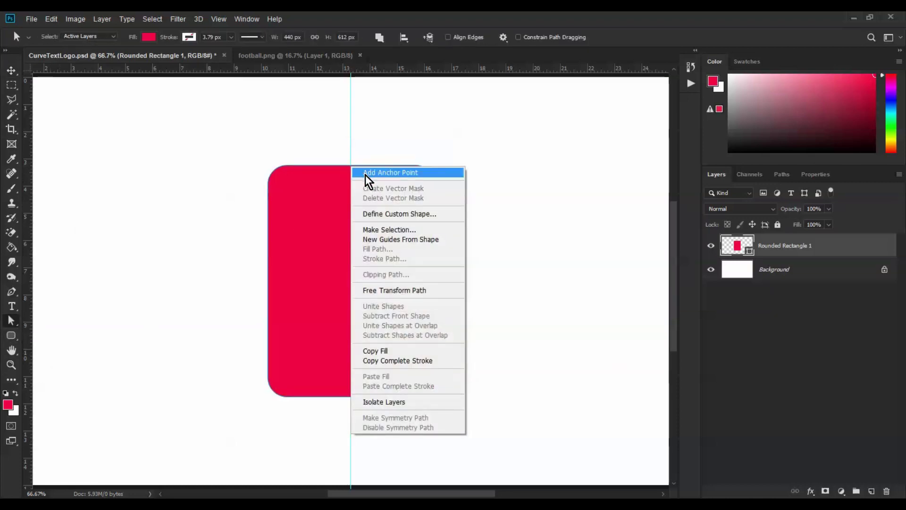
{"action": "left_click", "coordinate": [366, 173]}
{"action": "right_click", "coordinate": [351, 398]}
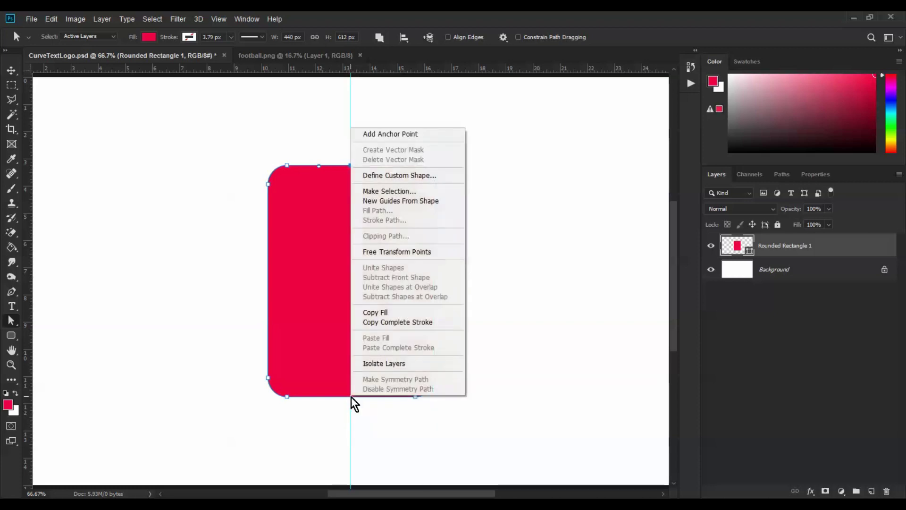
{"action": "left_click", "coordinate": [364, 136]}
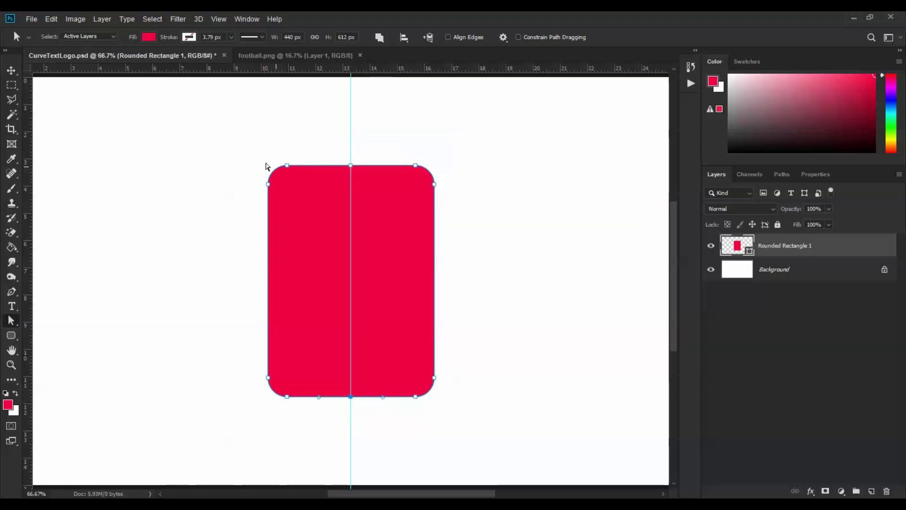
Move the two anchor points of the rectangle's top-left corner slightly down so the top edge slopes away from the center point.
{"action": "left_click_drag", "start_coordinate": [252, 149], "coordinate": [310, 222]}
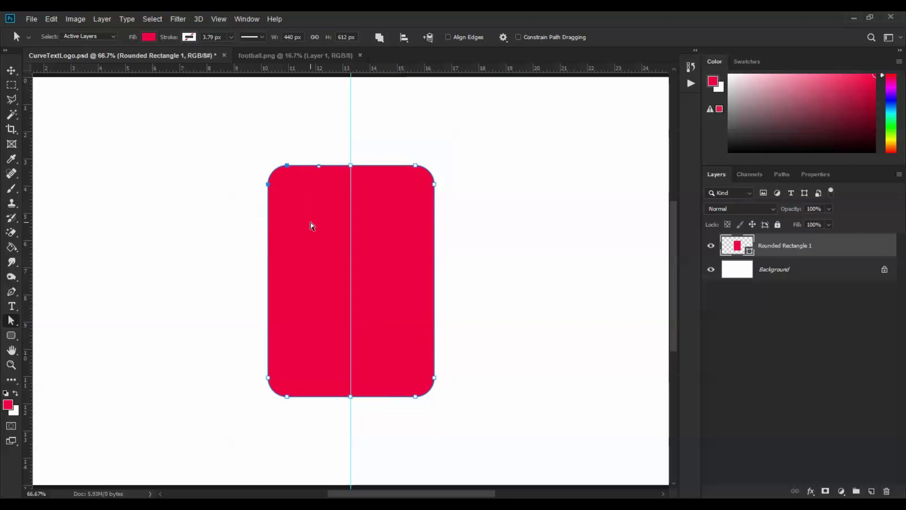
{"action": "key", "text": "Left"}
{"action": "key", "text": "Return"}
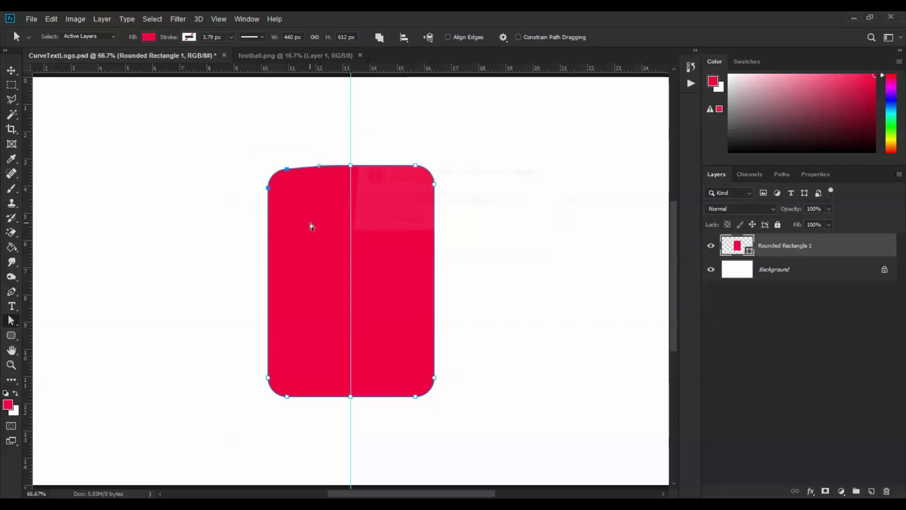
{"action": "key", "text": "shift+Down"}
{"action": "key", "text": "shift+Down"}
{"action": "key", "text": "shift+Down"}
{"action": "key", "text": "shift+Down"}
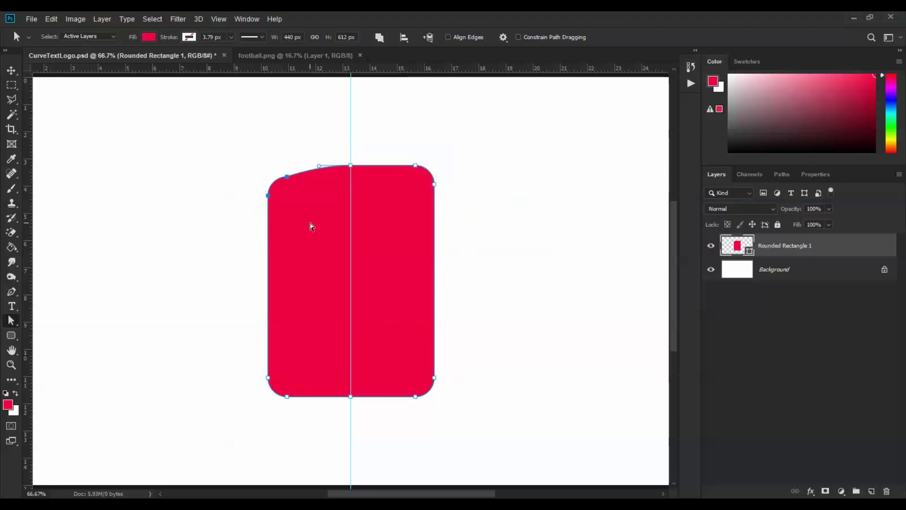
Lower the two anchor points of the top-right corner to match the left side, giving the top edge a symmetrical arch.
{"action": "left_click_drag", "start_coordinate": [394, 134], "coordinate": [481, 235]}
{"action": "key", "text": "shift+Down"}
{"action": "key", "text": "shift+Down"}
{"action": "key", "text": "shift+Down"}
{"action": "key", "text": "shift+Down"}
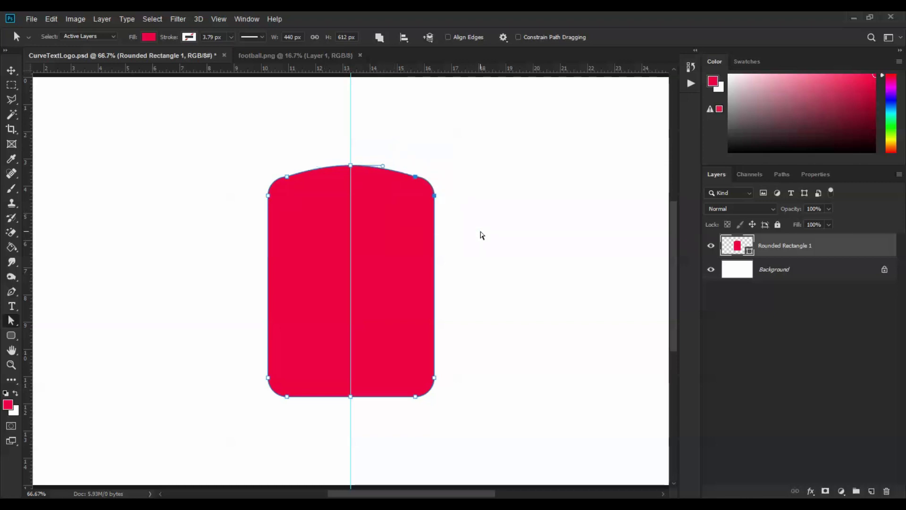
Raise the two anchor points of the bottom-left corner well above the bottom center point to start the shield's tip.
{"action": "left_click_drag", "start_coordinate": [233, 433], "coordinate": [316, 345]}
{"action": "key", "text": "shift+Up"}
{"action": "key", "text": "shift+Up"}
{"action": "key", "text": "shift+Up"}
{"action": "key", "text": "shift+Up"}
{"action": "key", "text": "shift+Up"}
{"action": "key", "text": "shift+Up"}
{"action": "key", "text": "shift+Up"}
{"action": "key", "text": "shift+Up"}
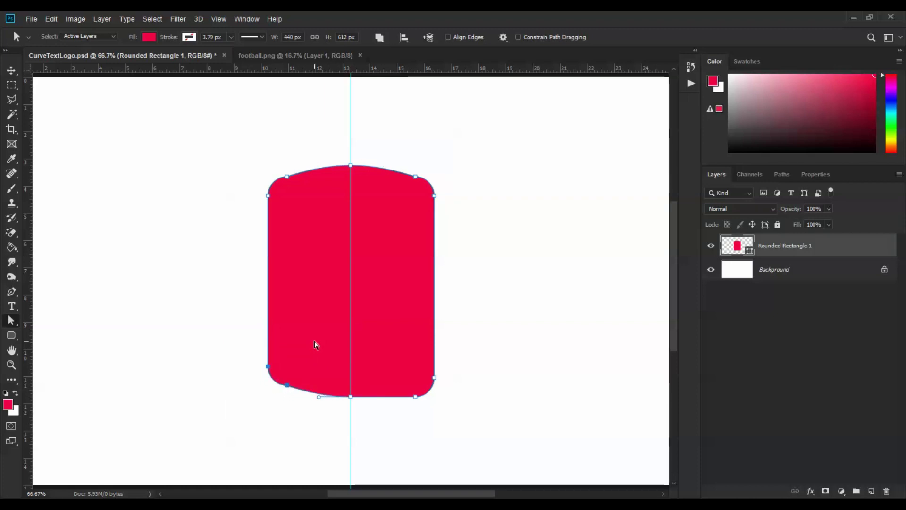
{"action": "key", "text": "shift+Up"}
{"action": "key", "text": "shift+Up"}
{"action": "key", "text": "shift+Up"}
{"action": "key", "text": "shift+Up"}
{"action": "key", "text": "shift+Up"}
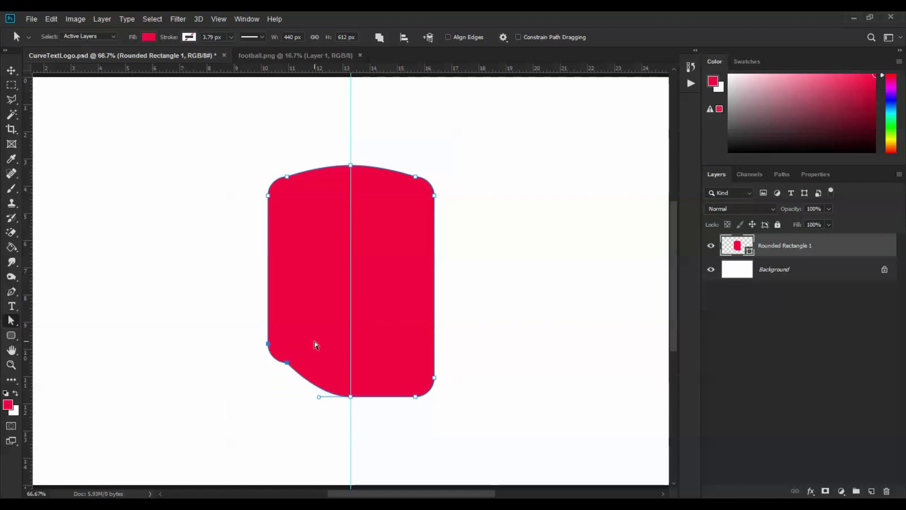
Raise the two anchor points of the bottom-right corner level with the left ones to complete the shield's lower point.
{"action": "left_click_drag", "start_coordinate": [492, 339], "coordinate": [376, 456]}
{"action": "key", "text": "shift+Up"}
{"action": "key", "text": "shift+Up"}
{"action": "key", "text": "shift+Up"}
{"action": "key", "text": "shift+Up"}
{"action": "key", "text": "shift+Up"}
{"action": "key", "text": "shift+Up"}
{"action": "key", "text": "shift+Up"}
{"action": "key", "text": "shift+Up"}
{"action": "key", "text": "shift+Up"}
{"action": "key", "text": "shift+Up"}
{"action": "key", "text": "shift+Up"}
{"action": "key", "text": "shift+Up"}
{"action": "left_click_drag", "start_coordinate": [500, 69], "coordinate": [523, 24]}
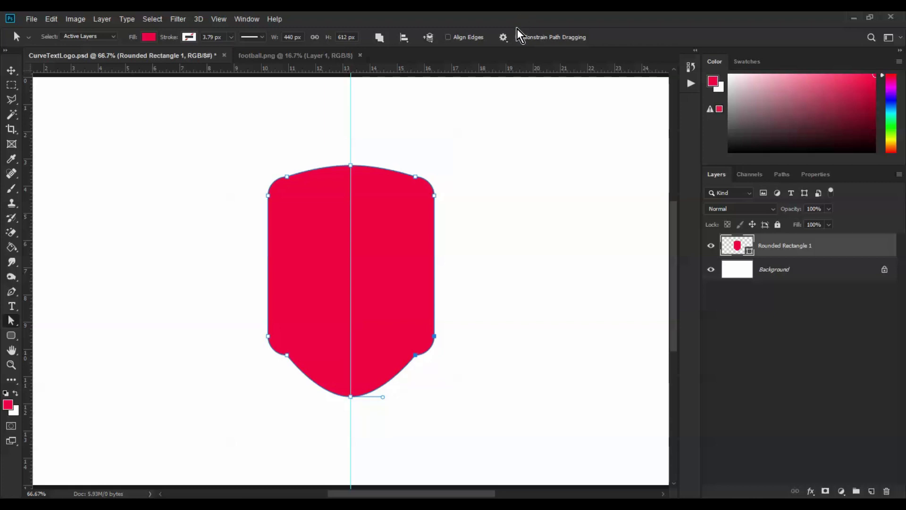
{"action": "left_click_drag", "start_coordinate": [504, 71], "coordinate": [525, 66]}
Delete the inner anchor point of each top corner so the shield's top becomes one smooth curve.
{"action": "key", "text": "ctrl+plus"}
{"action": "key", "text": "ctrl+plus"}
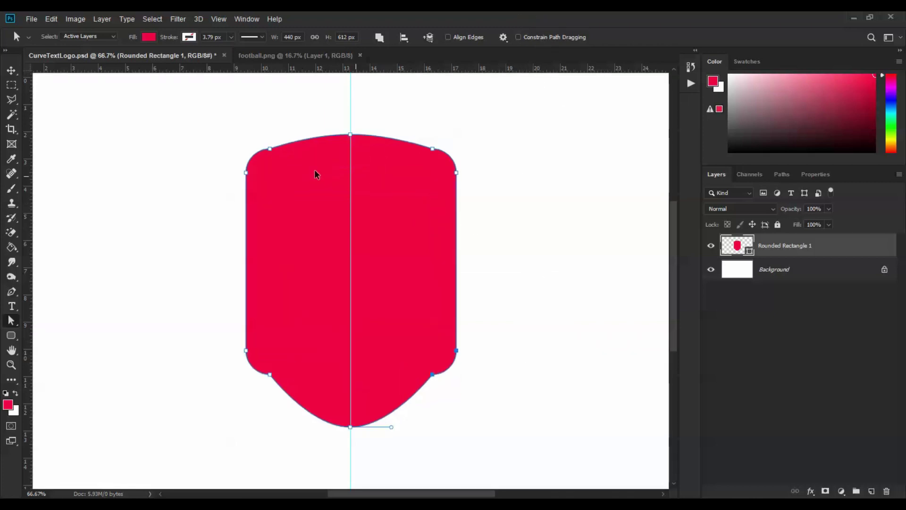
{"action": "left_click_drag", "start_coordinate": [290, 145], "coordinate": [332, 346]}
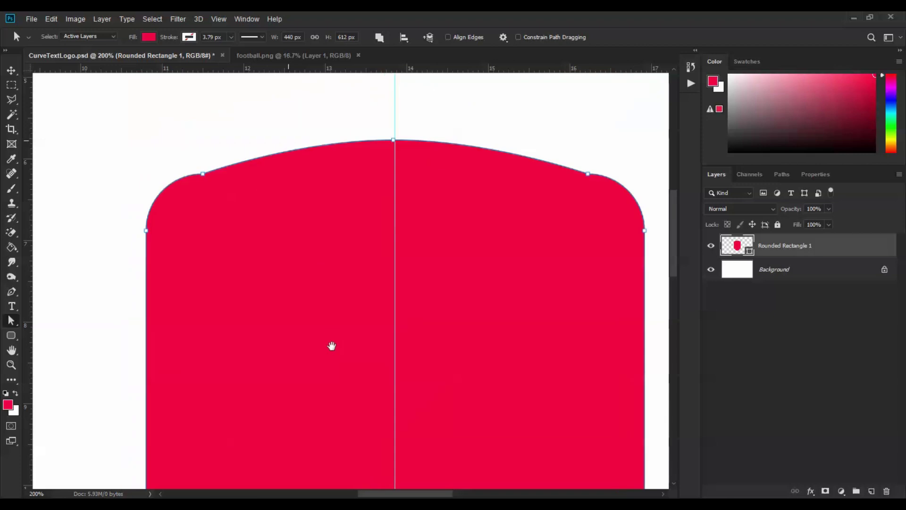
{"action": "right_click", "coordinate": [203, 176]}
{"action": "left_click", "coordinate": [221, 181]}
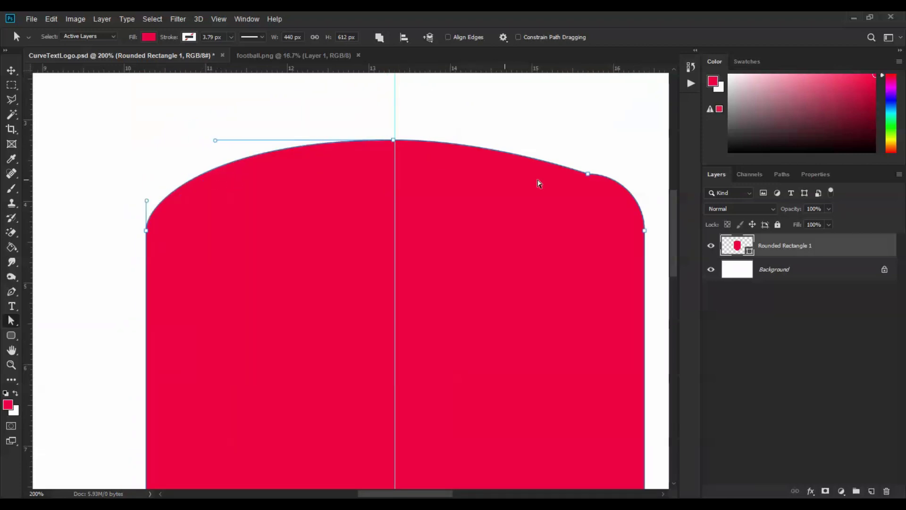
{"action": "right_click", "coordinate": [588, 175]}
{"action": "left_click", "coordinate": [604, 182]}
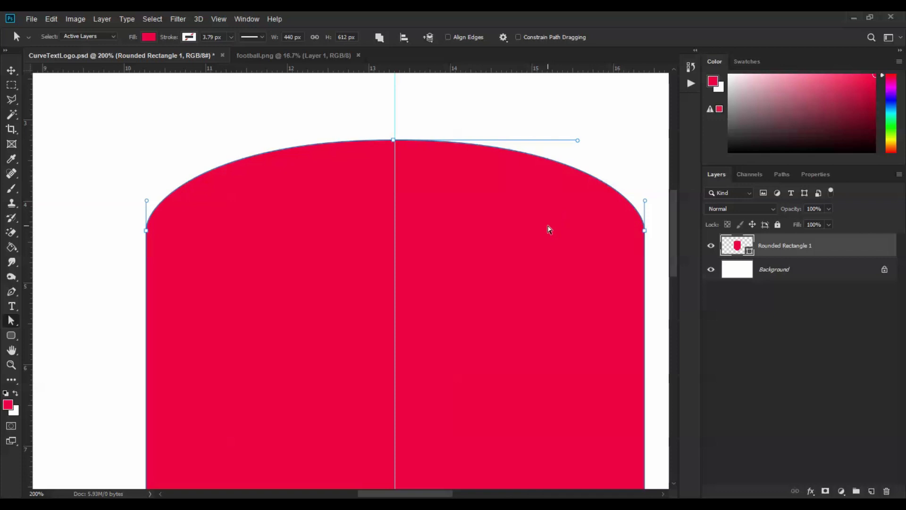
Adjust the lower-left inner anchor point and its handle so the left side curves smoothly into the shield's tip.
{"action": "scroll", "coordinate": [480, 368], "scroll_direction": "down", "scroll_amount": 10}
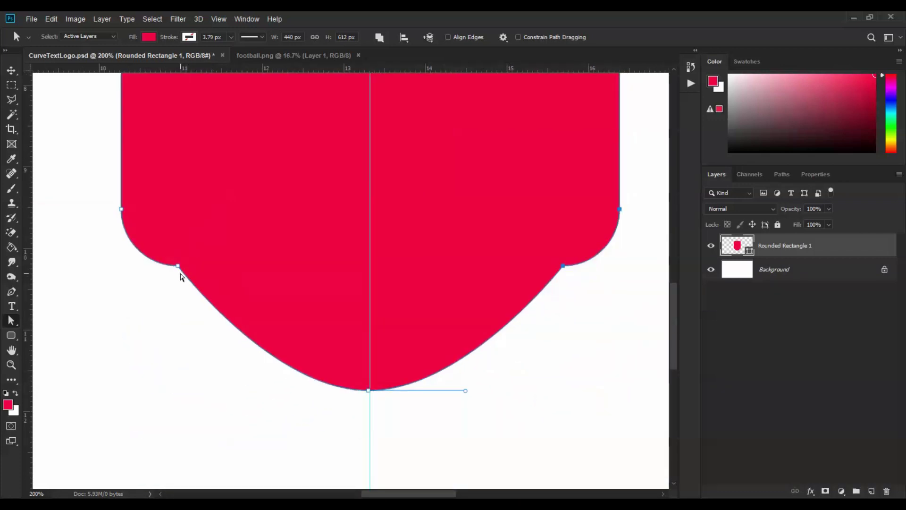
{"action": "left_click_drag", "start_coordinate": [177, 268], "coordinate": [145, 258]}
{"action": "left_click_drag", "start_coordinate": [172, 284], "coordinate": [170, 288]}
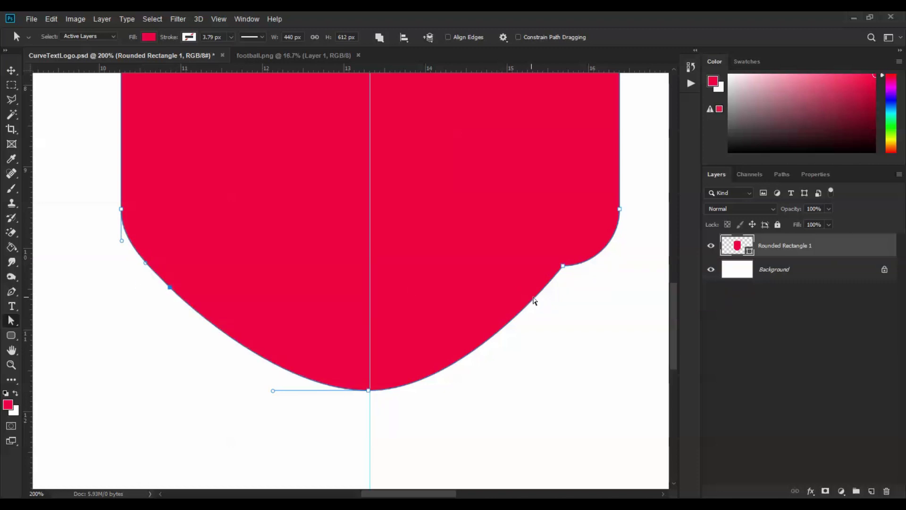
Reposition the lower-right inner anchor point and its handle to mirror the smooth curve on the left, and deselect the path.
{"action": "left_click_drag", "start_coordinate": [564, 266], "coordinate": [572, 282]}
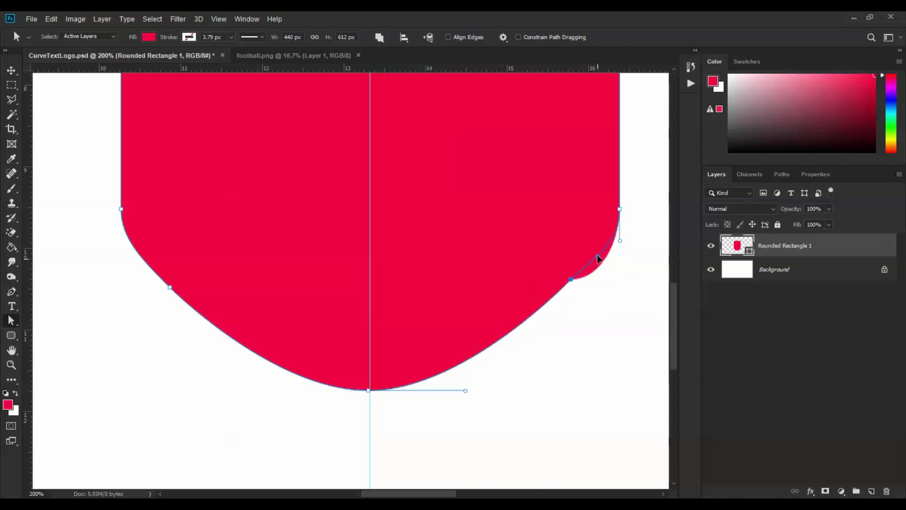
{"action": "left_click_drag", "start_coordinate": [597, 253], "coordinate": [598, 253]}
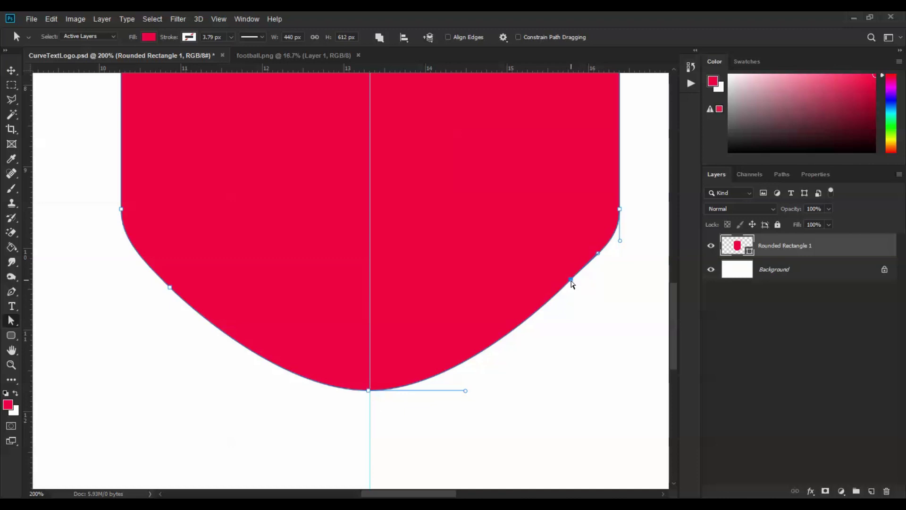
{"action": "left_click_drag", "start_coordinate": [573, 283], "coordinate": [574, 287]}
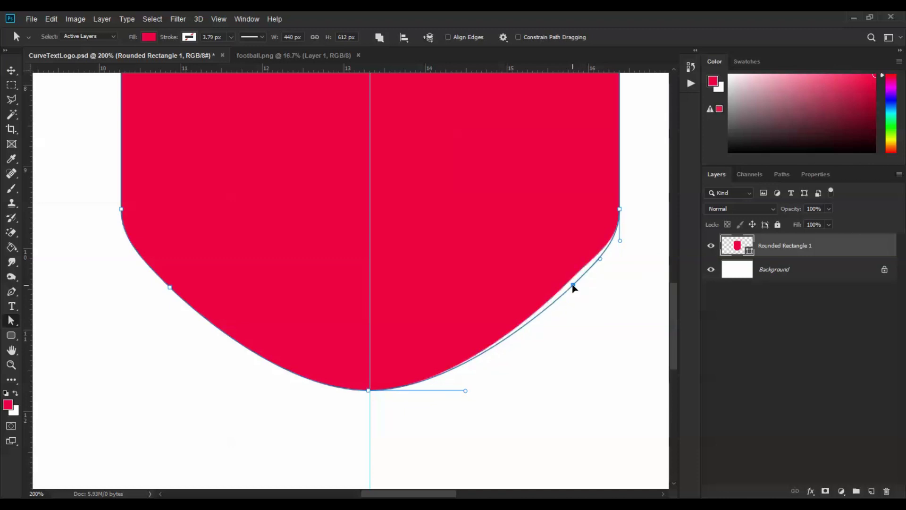
{"action": "left_click_drag", "start_coordinate": [598, 69], "coordinate": [602, 15]}
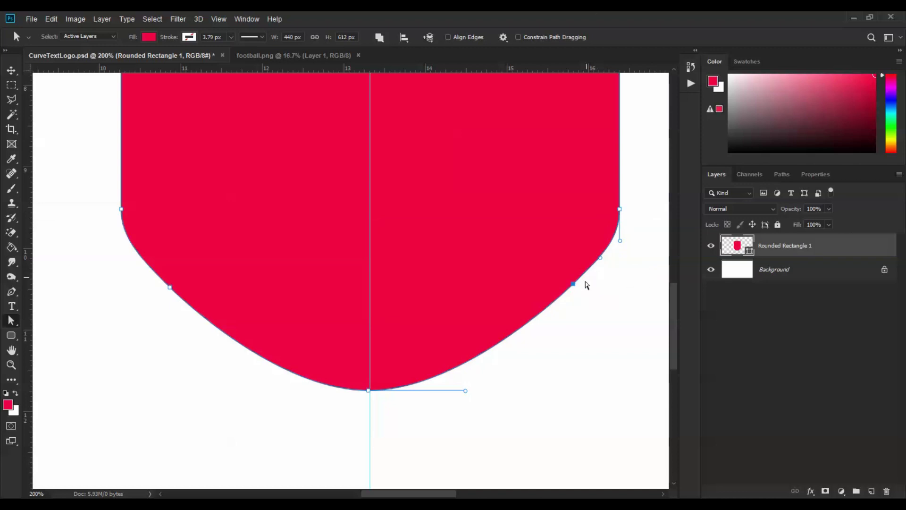
{"action": "left_click", "coordinate": [568, 294]}
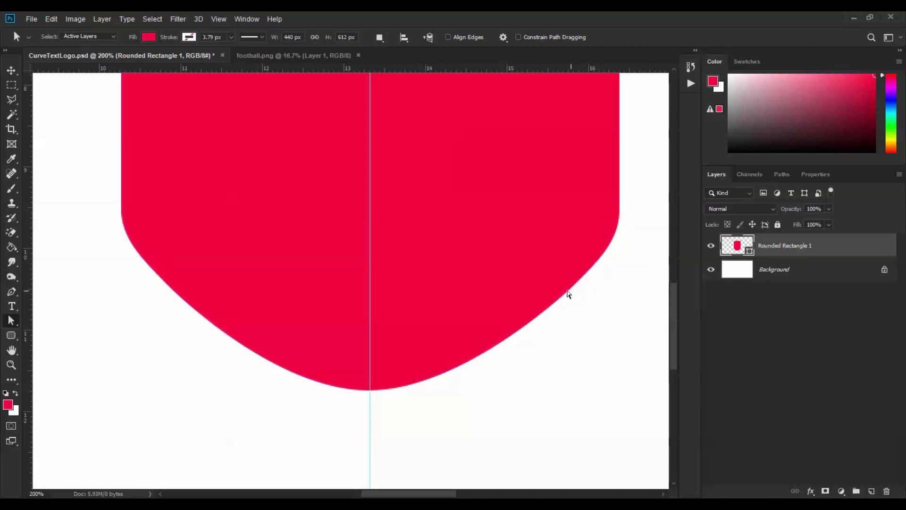
Change the shield's fill to PANTONE 306 C from the PANTONE+ Solid Coated color library.
{"action": "key", "text": "ctrl+minus"}
{"action": "key", "text": "ctrl+minus"}
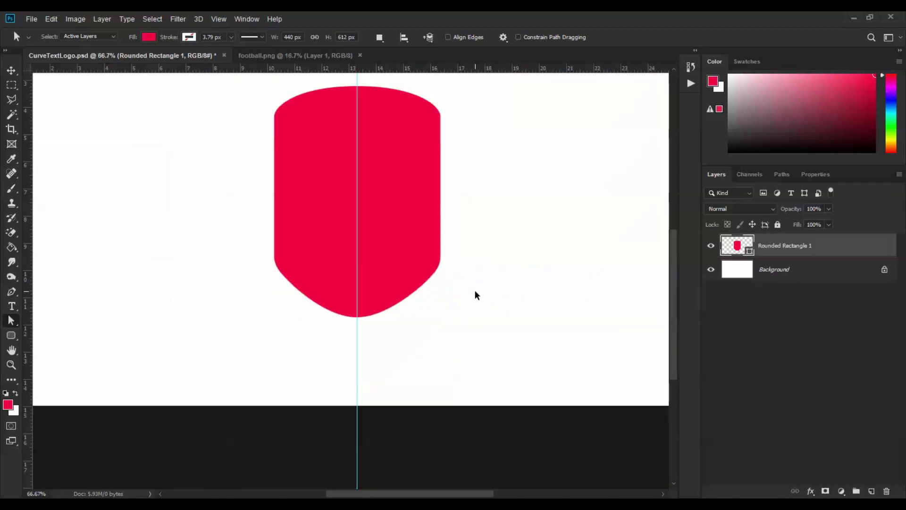
{"action": "left_click_drag", "start_coordinate": [378, 183], "coordinate": [381, 257]}
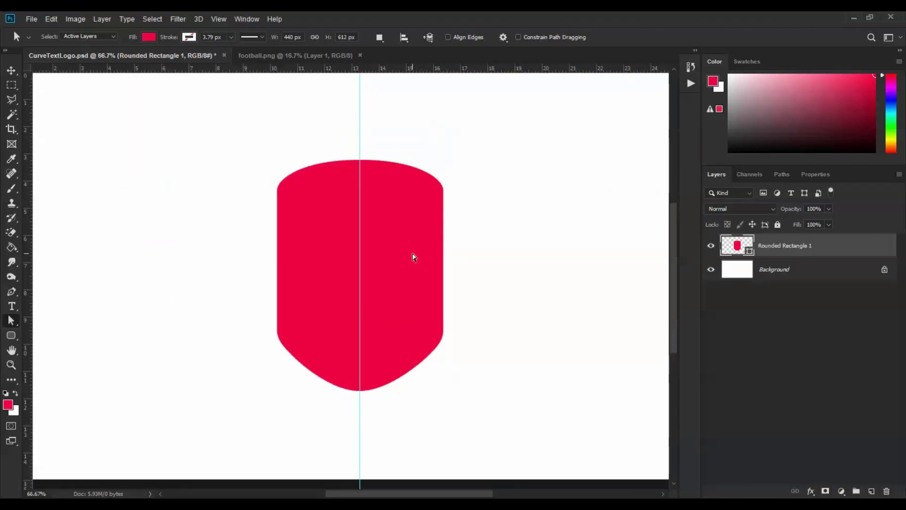
{"action": "double_click", "coordinate": [738, 246]}
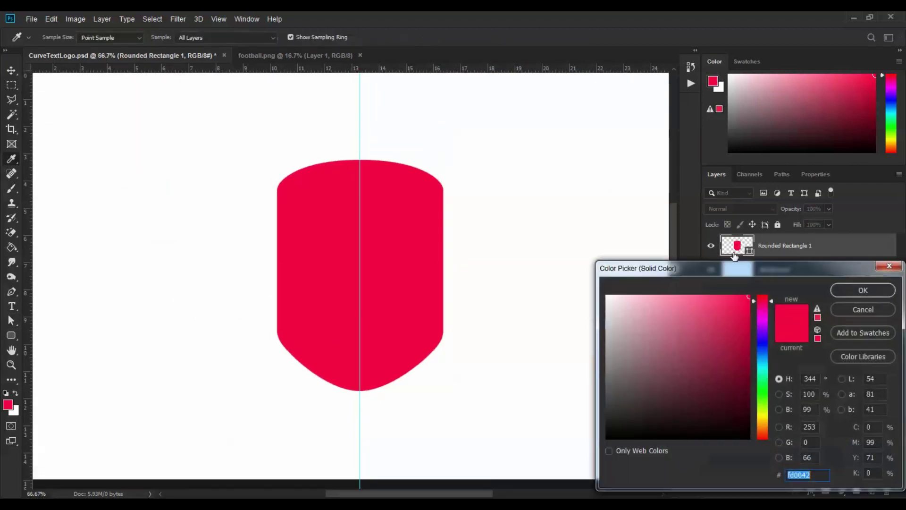
{"action": "left_click_drag", "start_coordinate": [598, 208], "coordinate": [599, 260]}
{"action": "left_click", "coordinate": [692, 263]}
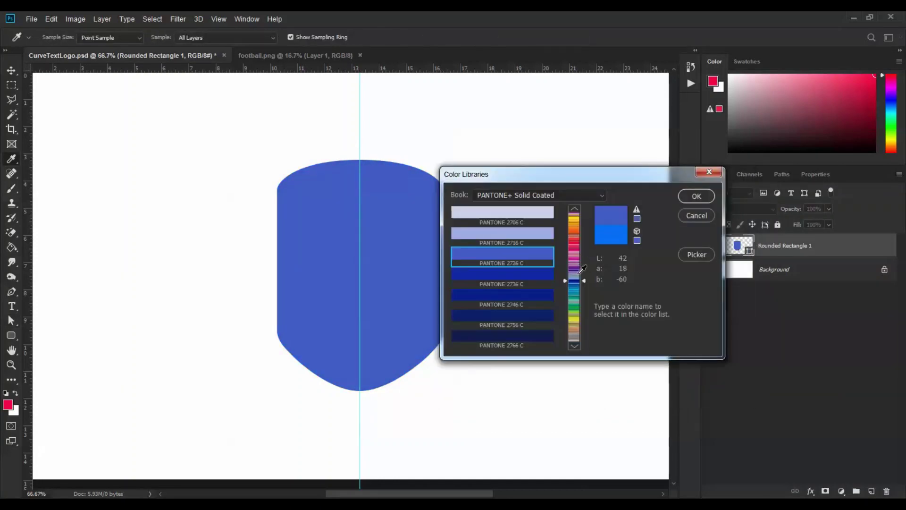
{"action": "left_click", "coordinate": [576, 289]}
{"action": "left_click", "coordinate": [531, 278]}
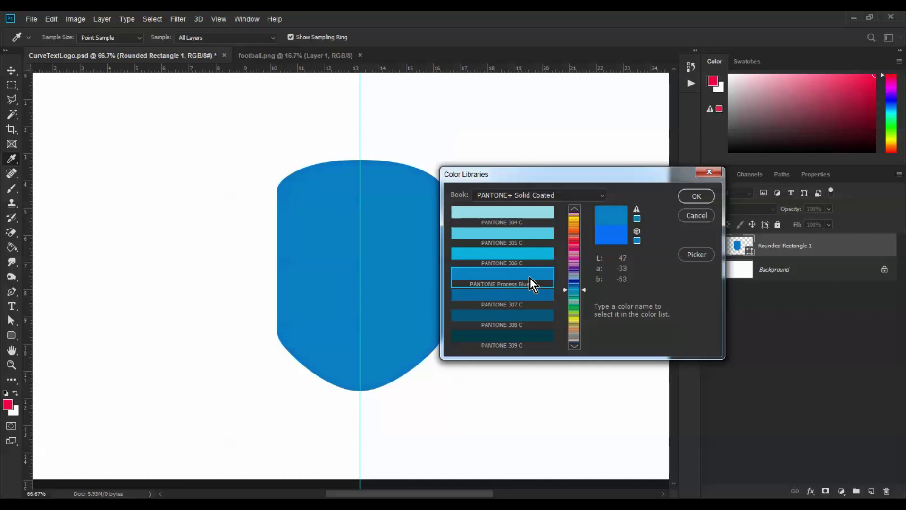
{"action": "left_click", "coordinate": [531, 254]}
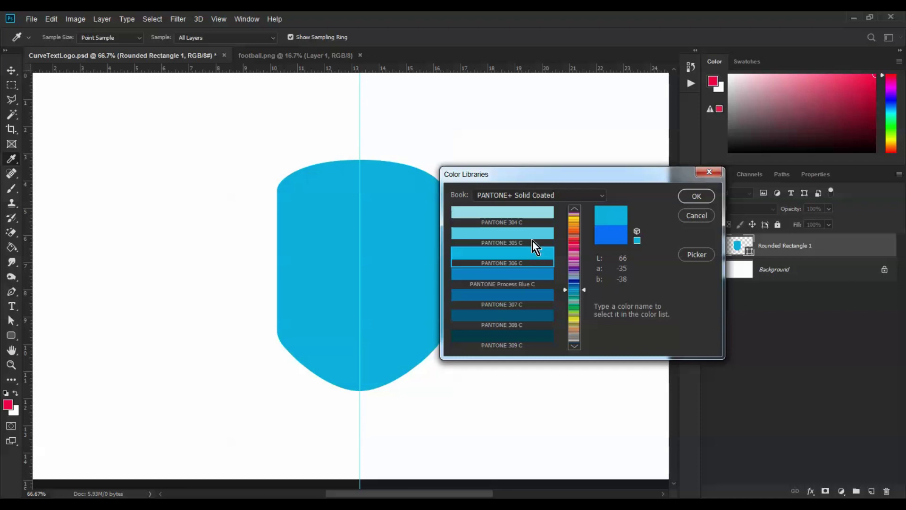
{"action": "left_click_drag", "start_coordinate": [582, 178], "coordinate": [614, 168]}
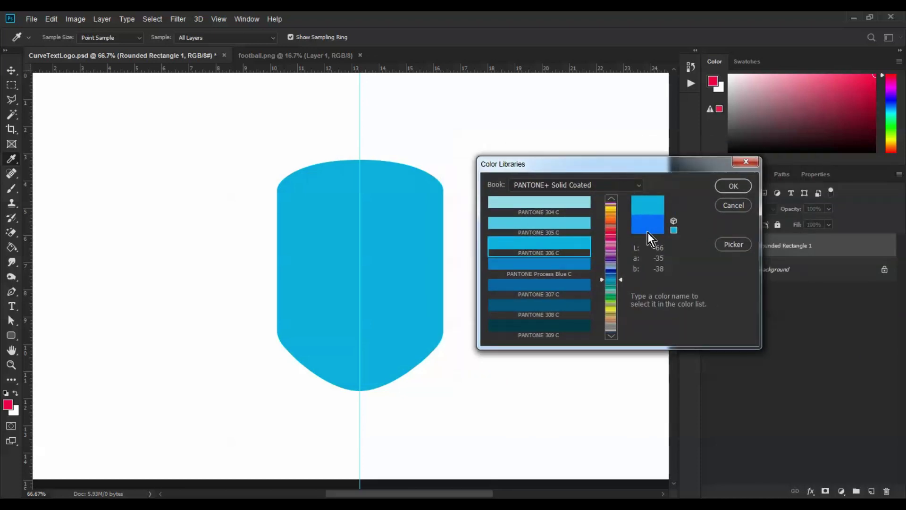
Darken the shield's blue fill slightly to #06abd7 in the color picker and return to the Move tool.
{"action": "left_click", "coordinate": [733, 244]}
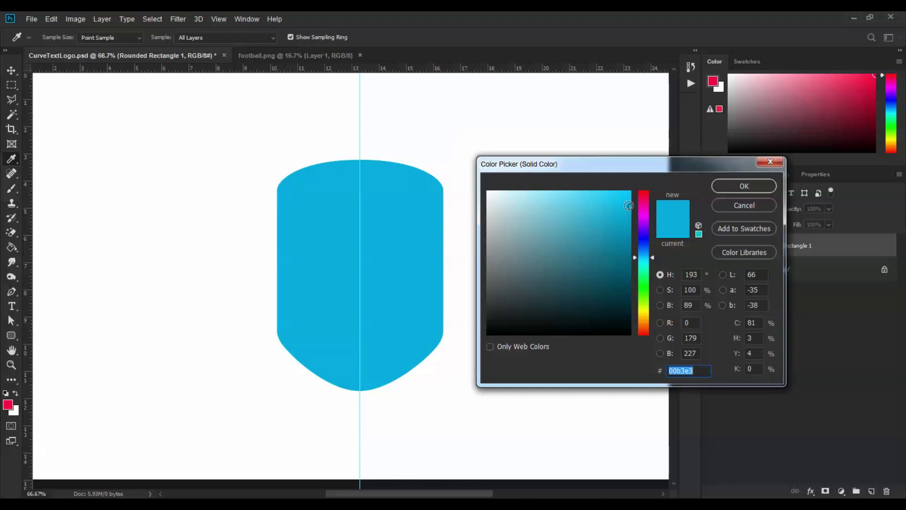
{"action": "left_click_drag", "start_coordinate": [628, 213], "coordinate": [628, 213]}
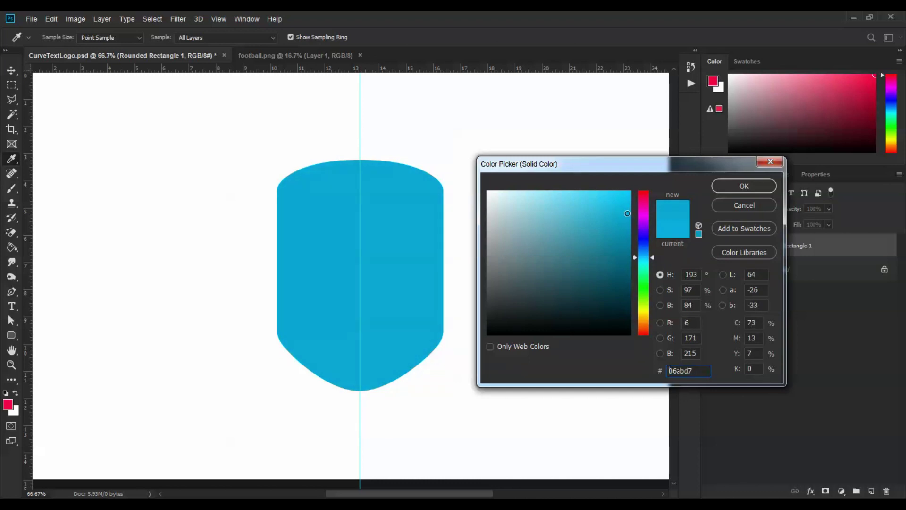
{"action": "left_click", "coordinate": [745, 187]}
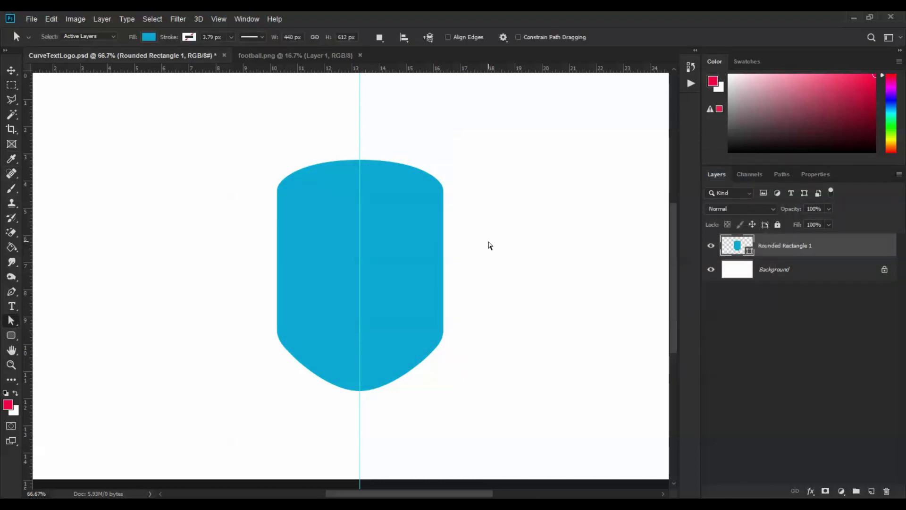
{"action": "left_click", "coordinate": [12, 71]}
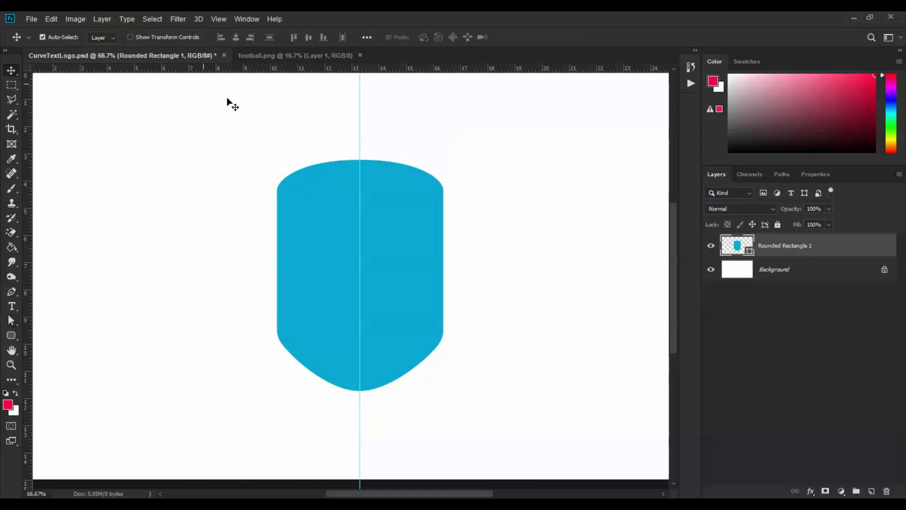
Duplicate the blue shield layer and scale the copy from its center to about 90.7%.
{"action": "left_click_drag", "start_coordinate": [826, 245], "coordinate": [872, 491]}
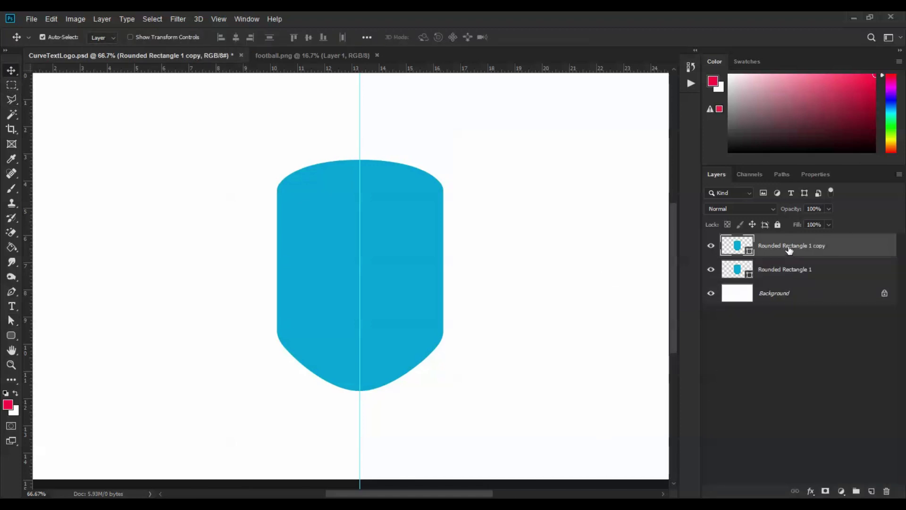
{"action": "key", "text": "ctrl+t"}
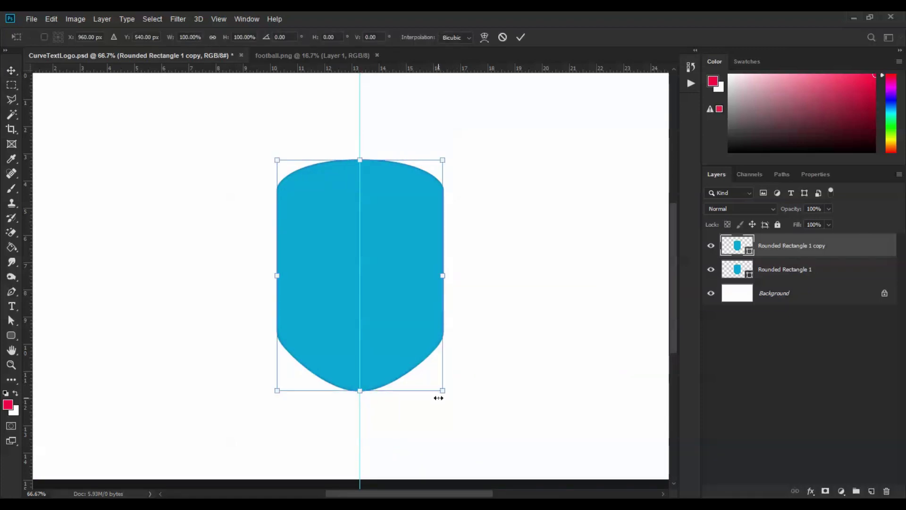
{"action": "left_click_drag", "start_coordinate": [443, 392], "coordinate": [438, 379]}
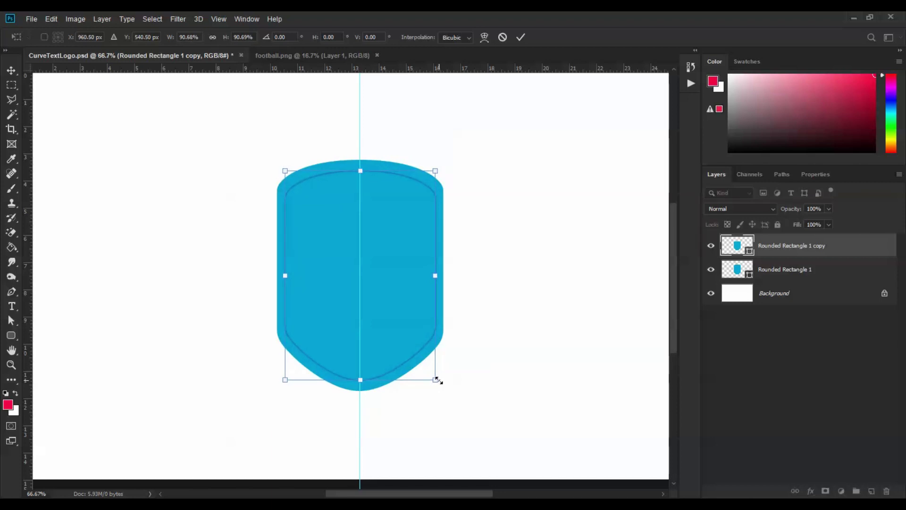
{"action": "key", "text": "Return"}
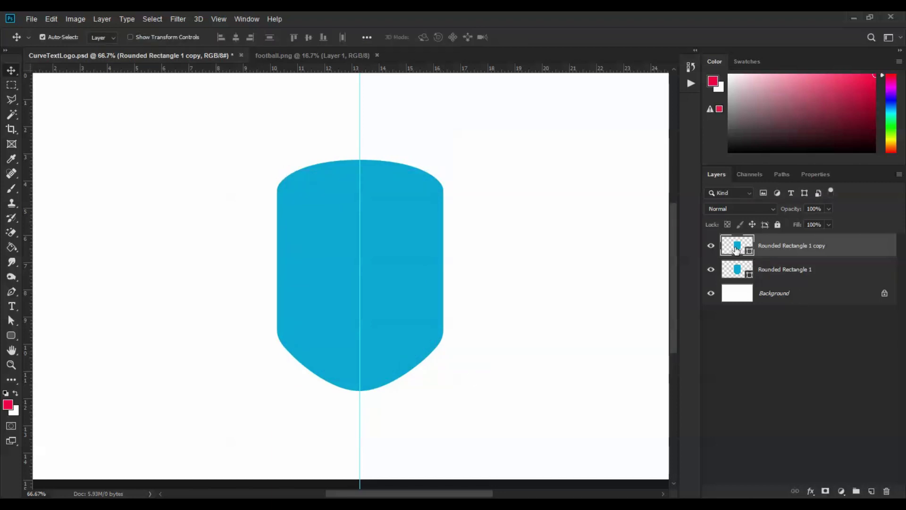
Change the smaller shield copy's fill to a darker teal blue.
{"action": "double_click", "coordinate": [737, 250]}
{"action": "left_click_drag", "start_coordinate": [625, 215], "coordinate": [633, 248]}
{"action": "key", "text": "Return"}
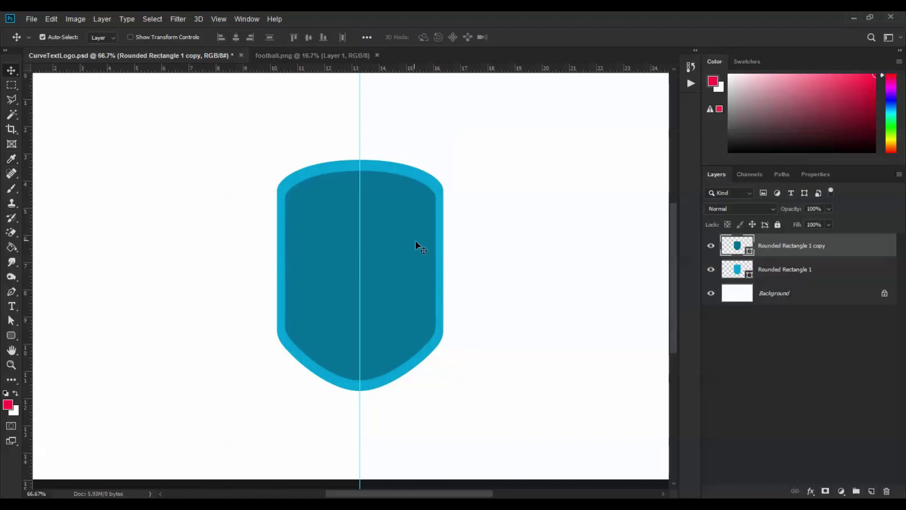
Shift the inner shield's upper anchor points straight down until the shape is 435 px high.
{"action": "left_click", "coordinate": [11, 320]}
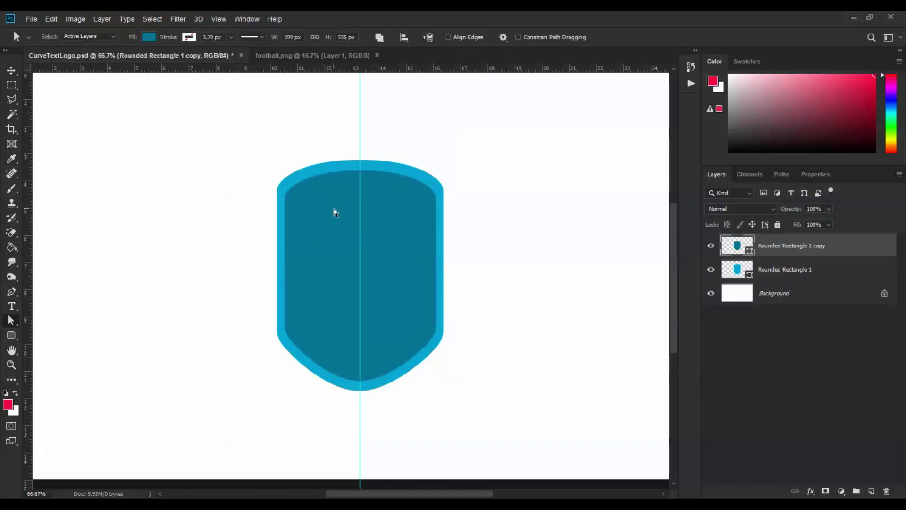
{"action": "left_click_drag", "start_coordinate": [238, 135], "coordinate": [583, 250]}
{"action": "key", "text": "shift+Down"}
{"action": "key", "text": "shift+Down"}
{"action": "key", "text": "shift+Down"}
{"action": "key", "text": "shift+Down"}
{"action": "key", "text": "shift+Down"}
{"action": "key", "text": "shift+Down"}
{"action": "key", "text": "shift+Down"}
{"action": "key", "text": "shift+Down"}
{"action": "key", "text": "shift+Down"}
{"action": "key", "text": "shift+Down"}
{"action": "key", "text": "shift+Down"}
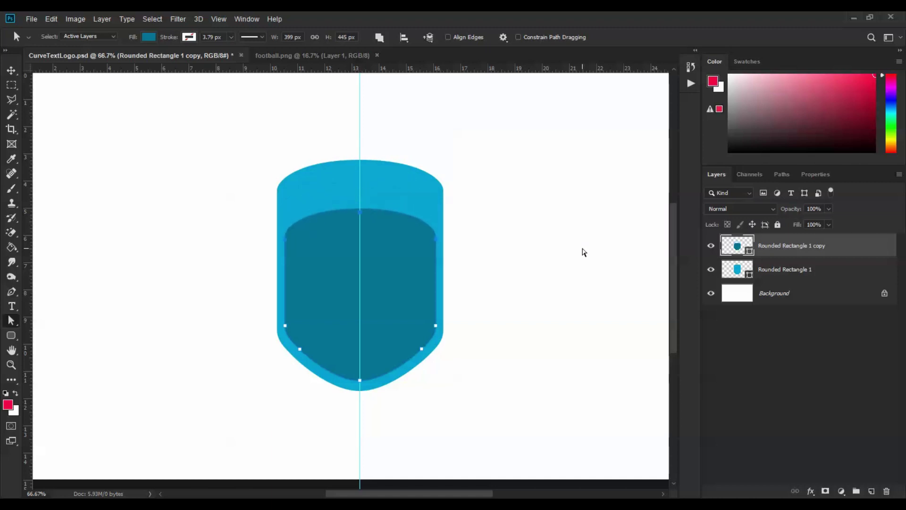
{"action": "key", "text": "shift+Down"}
{"action": "key", "text": "shift+Down"}
{"action": "key", "text": "shift+Up"}
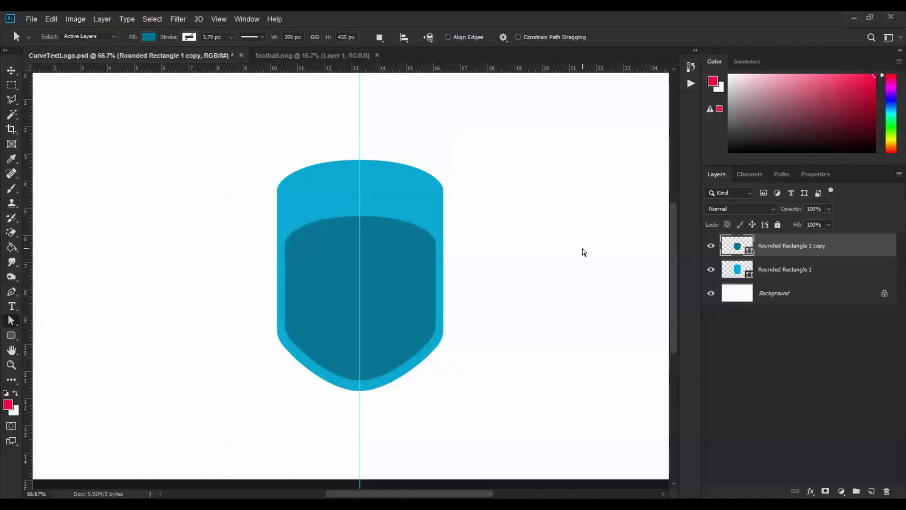
Remove the vertical center guide from the canvas.
{"action": "left_click", "coordinate": [12, 70]}
{"action": "left_click_drag", "start_coordinate": [360, 189], "coordinate": [710, 119]}
{"action": "key", "text": "ctrl+plus"}
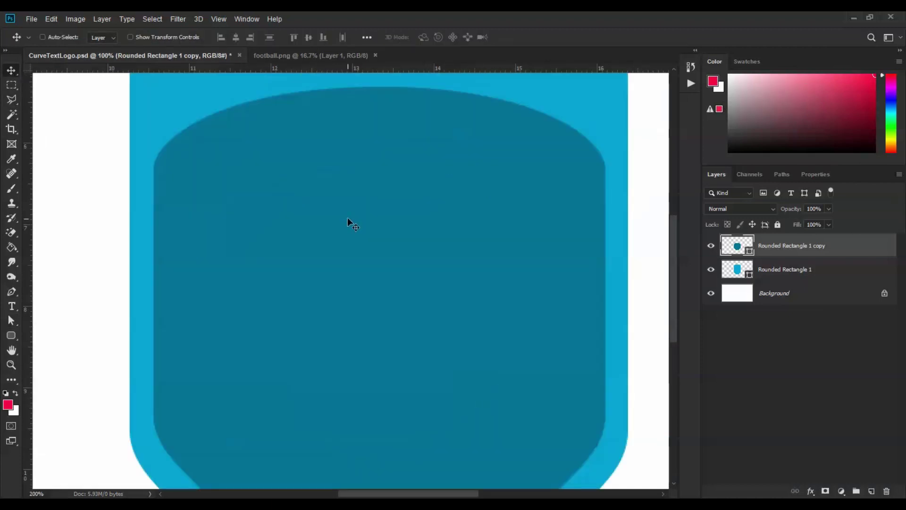
{"action": "scroll", "coordinate": [342, 175], "scroll_direction": "up", "scroll_amount": 2}
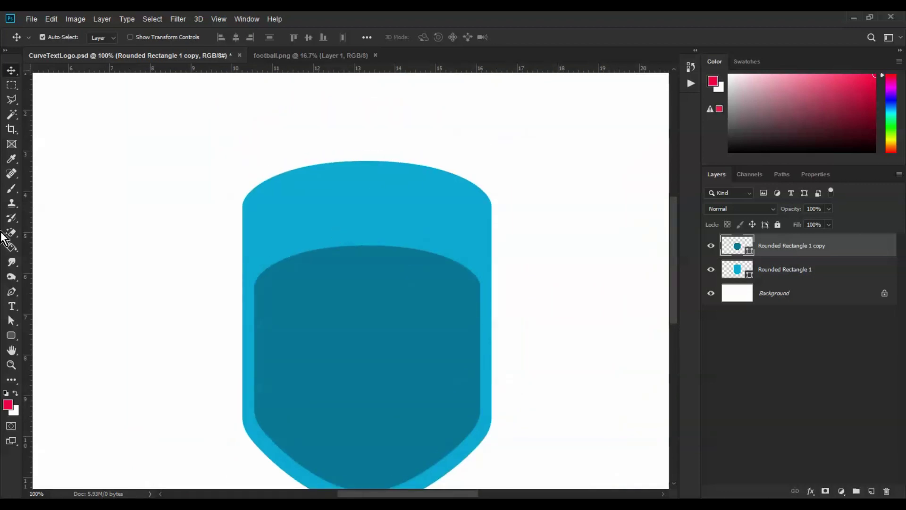
Add a text layer reading "FOOTBALL" beside the shield.
{"action": "left_click", "coordinate": [11, 307]}
{"action": "left_click", "coordinate": [166, 177]}
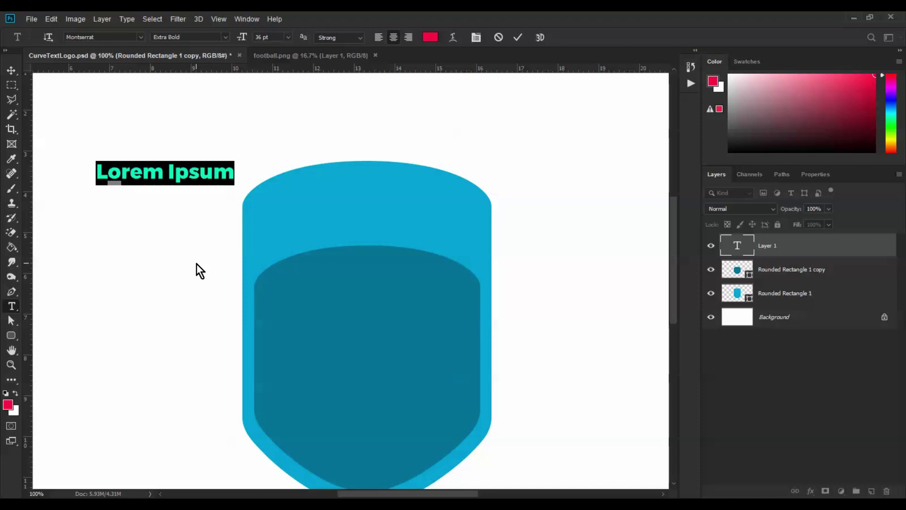
{"action": "type", "text": "FOTBALL"}
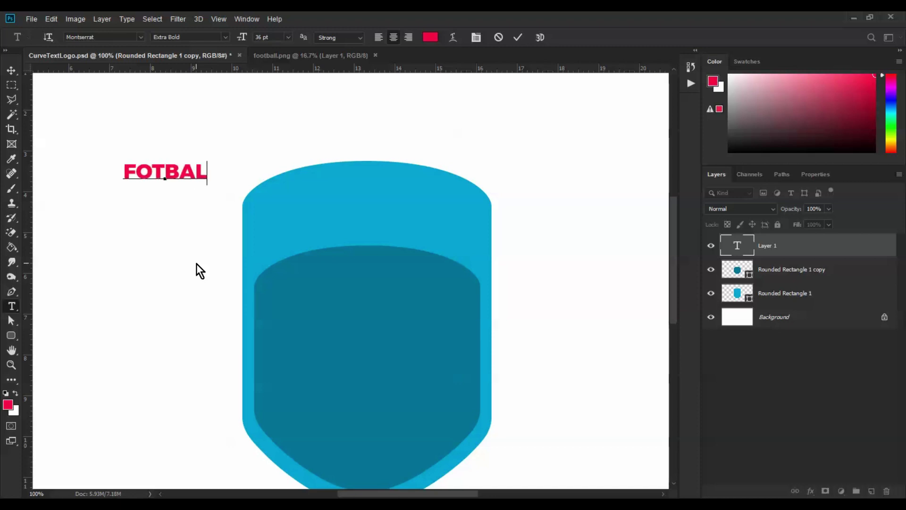
{"action": "left_click", "coordinate": [146, 172]}
{"action": "type", "text": "O"}
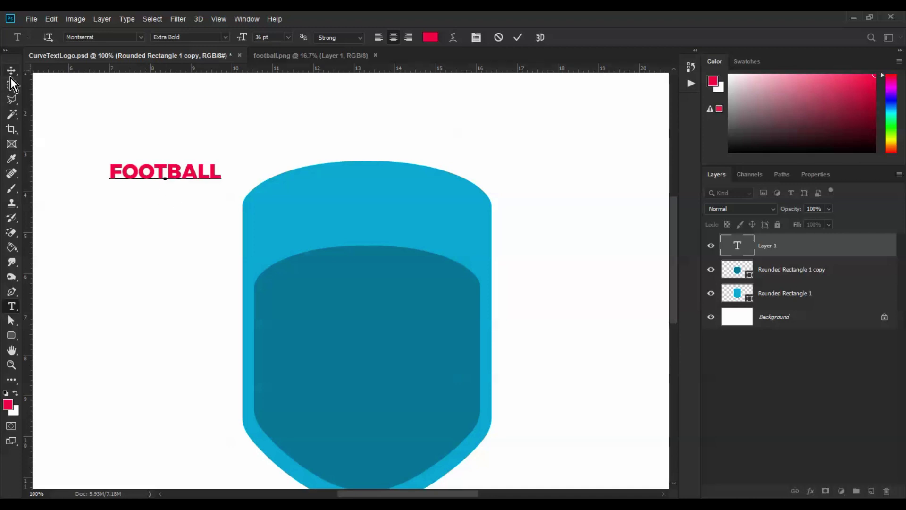
Change the font of the whole FOOTBALL text to FjallaOne Regular.
{"action": "key", "text": "ctrl+a"}
{"action": "left_click", "coordinate": [140, 38]}
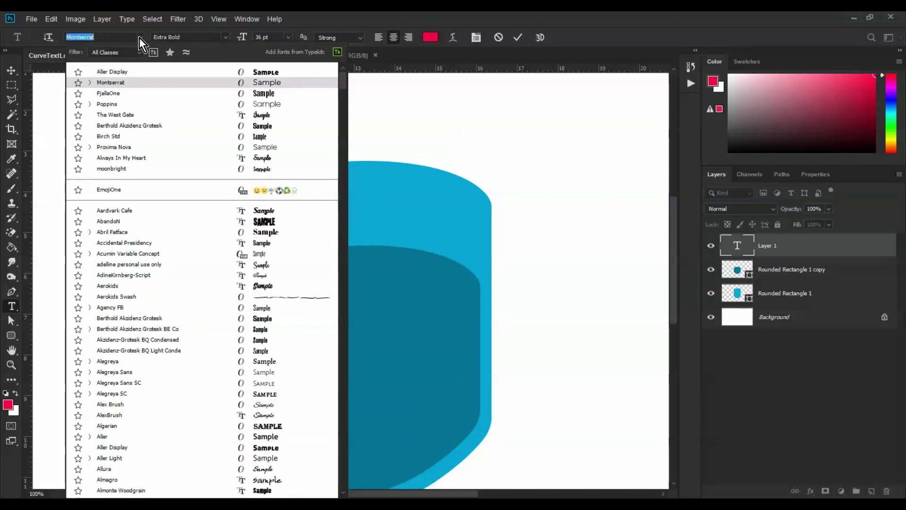
{"action": "type", "text": "Fj"}
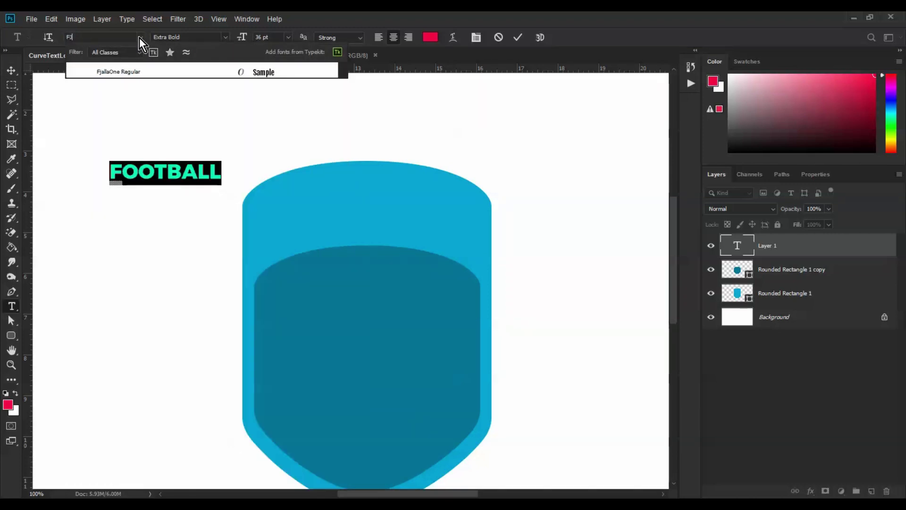
{"action": "left_click", "coordinate": [138, 74]}
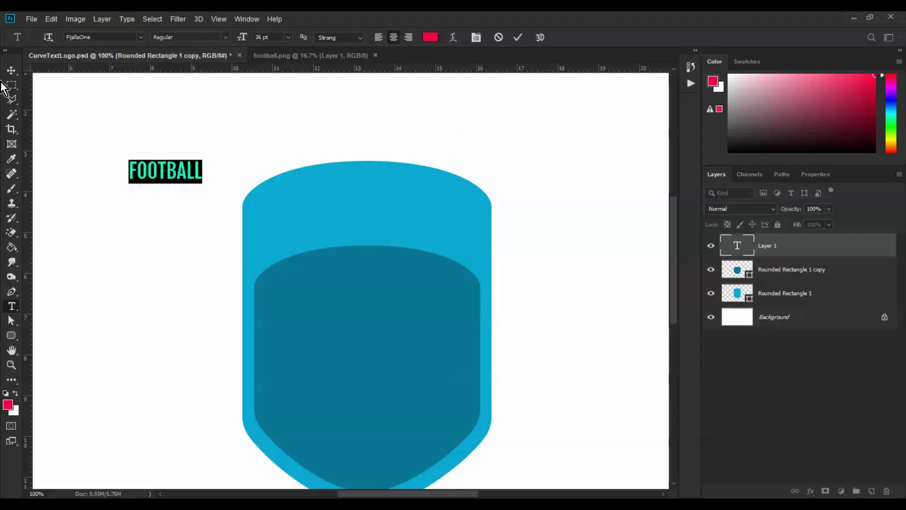
Move the FOOTBALL text onto the shield's upper part and scale it proportionally to about 286%.
{"action": "left_click", "coordinate": [11, 70]}
{"action": "left_click_drag", "start_coordinate": [184, 168], "coordinate": [480, 211]}
{"action": "key", "text": "ctrl+t"}
{"action": "left_click_drag", "start_coordinate": [266, 202], "coordinate": [262, 201]}
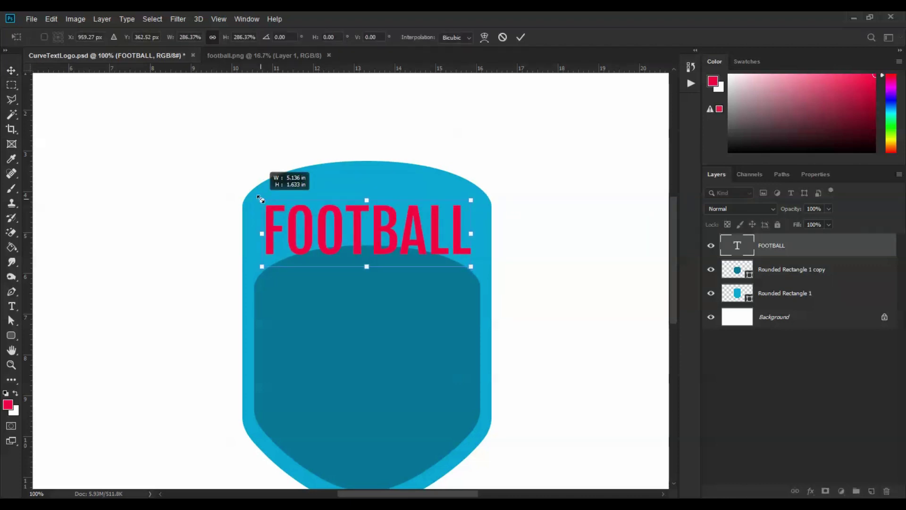
{"action": "key", "text": "Return"}
Nudge the FOOTBALL text slightly downward and align it horizontally to the center of the Background layer.
{"action": "key", "text": "Down"}
{"action": "key", "text": "Down"}
{"action": "key", "text": "Down"}
{"action": "key", "text": "Down"}
{"action": "key", "text": "Down"}
{"action": "key", "text": "Down"}
{"action": "key", "text": "Down"}
{"action": "key", "text": "Down"}
{"action": "key", "text": "Down"}
{"action": "key", "text": "Down"}
{"action": "key", "text": "Down"}
{"action": "key", "text": "Down"}
{"action": "key", "text": "Down"}
{"action": "key", "text": "Down"}
{"action": "key", "text": "Down"}
{"action": "key", "text": "Down"}
{"action": "key", "text": "Down"}
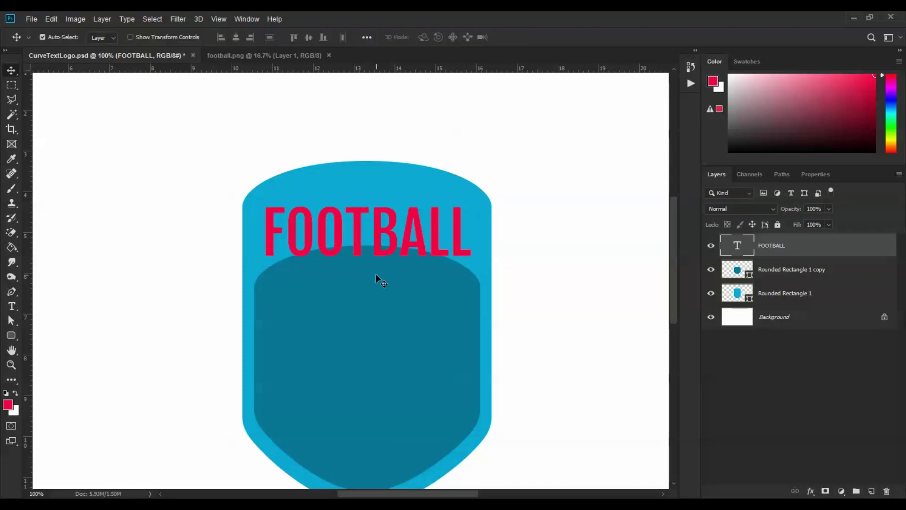
{"action": "key", "text": "Left"}
{"action": "key", "text": "Left"}
{"action": "left_click", "coordinate": [798, 316], "text": "ctrl"}
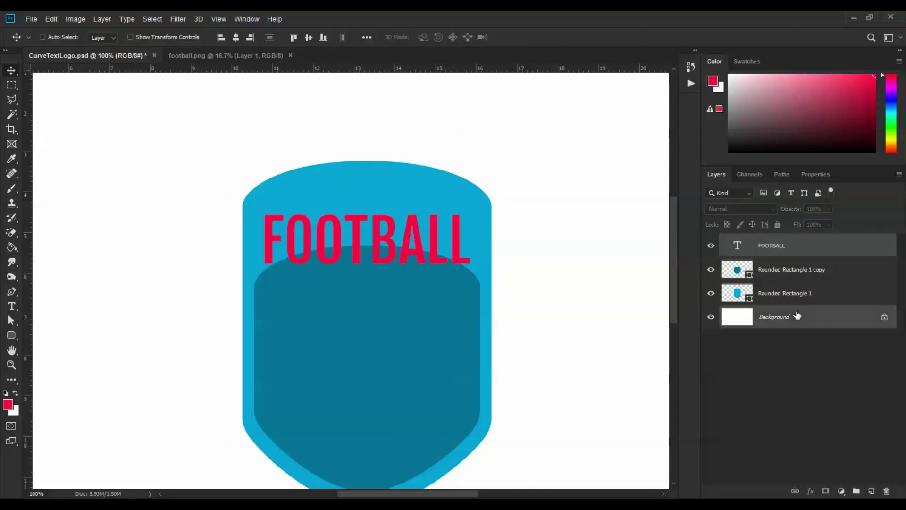
{"action": "left_click", "coordinate": [236, 37]}
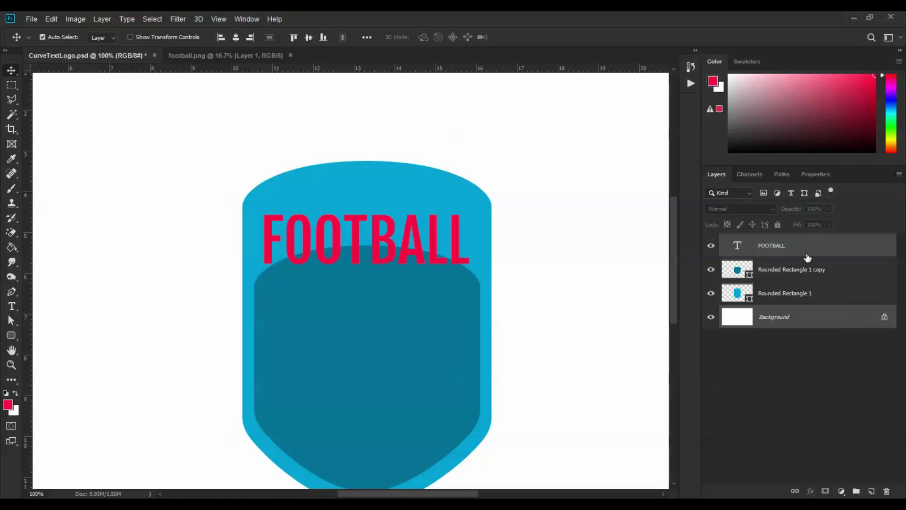
Apply the Arc warp style to the FOOTBALL text.
{"action": "left_click", "coordinate": [805, 250]}
{"action": "left_click", "coordinate": [11, 306]}
{"action": "double_click", "coordinate": [350, 225]}
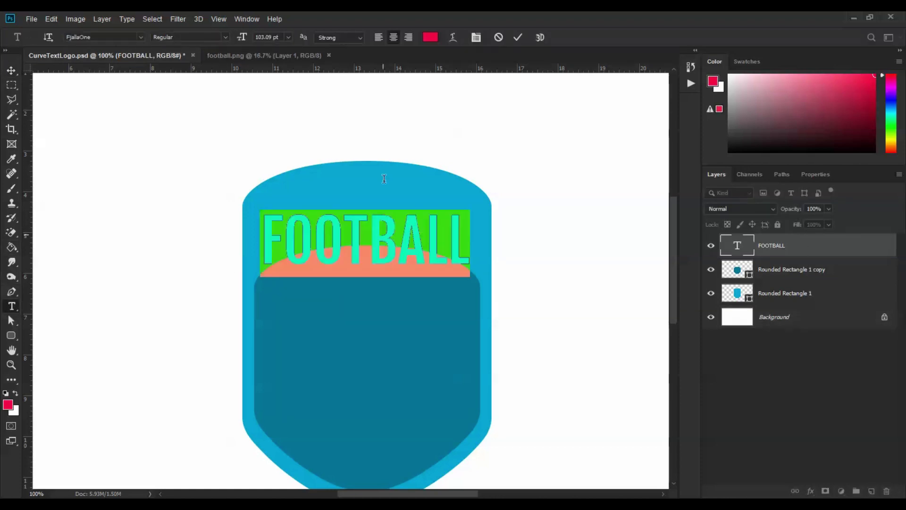
{"action": "left_click", "coordinate": [124, 19]}
{"action": "left_click", "coordinate": [140, 176]}
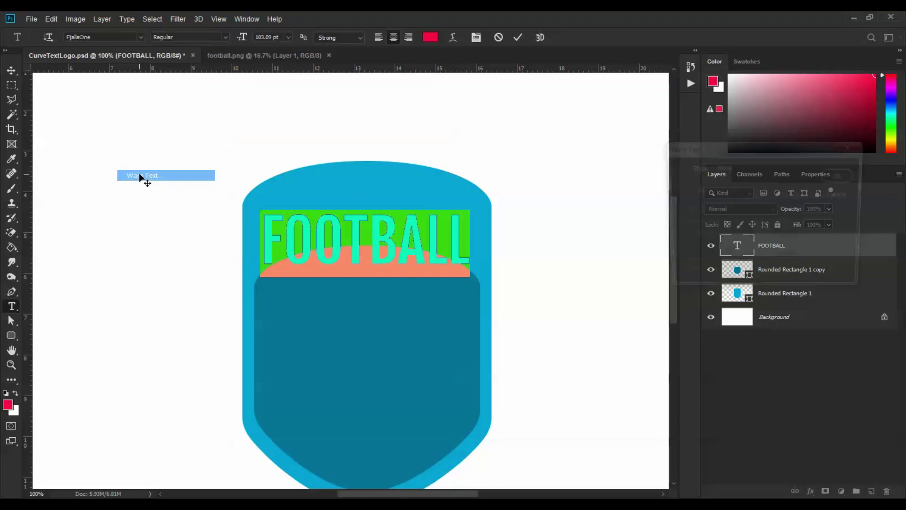
{"action": "left_click_drag", "start_coordinate": [705, 153], "coordinate": [565, 114]}
{"action": "left_click", "coordinate": [600, 132]}
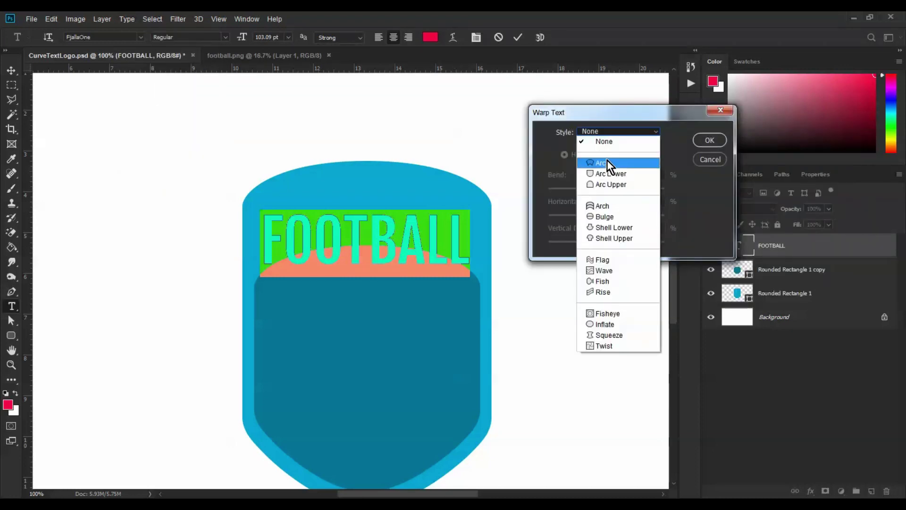
{"action": "left_click", "coordinate": [607, 162]}
Set the text warp's bend to +32% and its vertical distortion to +12%.
{"action": "left_click_drag", "start_coordinate": [636, 189], "coordinate": [626, 187]}
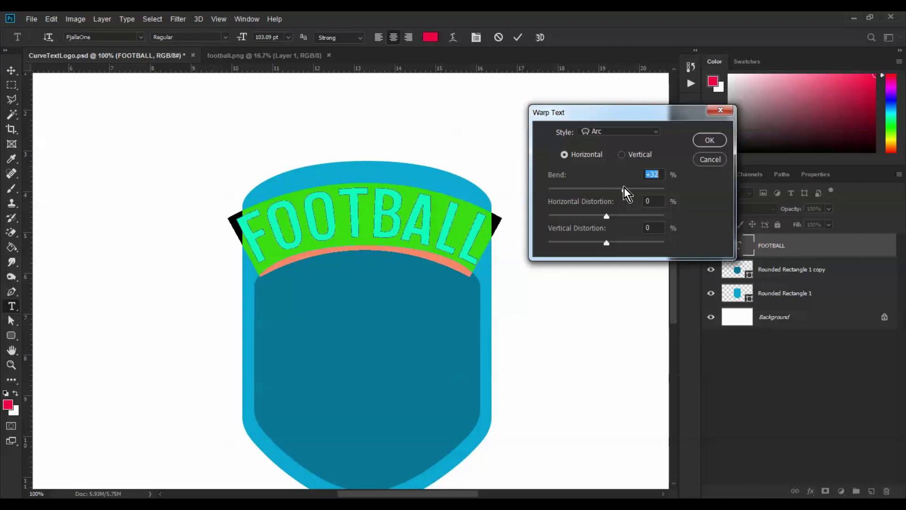
{"action": "left_click_drag", "start_coordinate": [607, 244], "coordinate": [614, 242]}
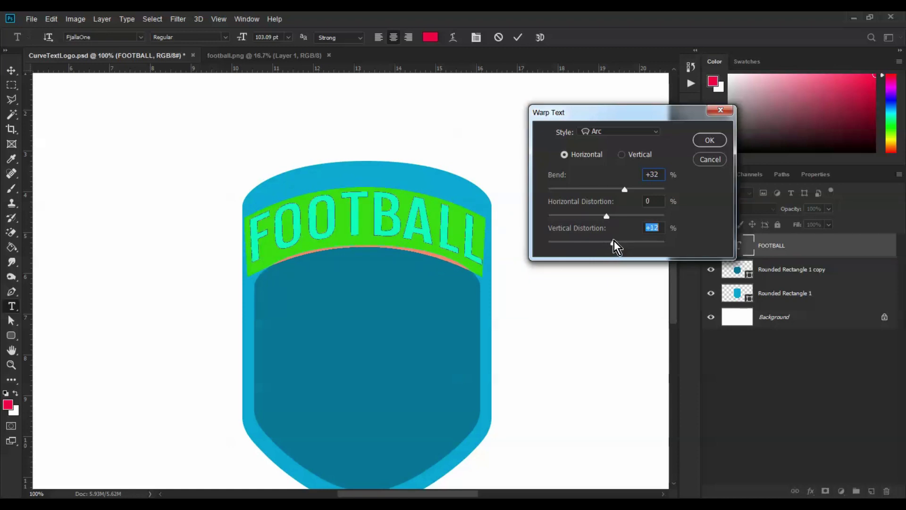
{"action": "left_click", "coordinate": [708, 141]}
Reduce the whole FOOTBALL text to 91.64 pt.
{"action": "left_click", "coordinate": [405, 214]}
{"action": "key", "text": "ctrl+a"}
{"action": "key", "text": "ctrl+shift+comma"}
{"action": "key", "text": "ctrl+shift+comma"}
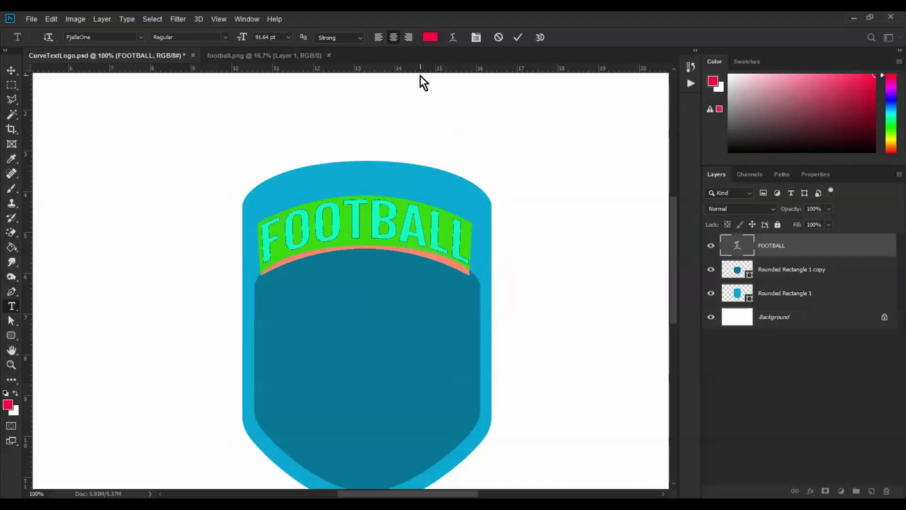
Center the FOOTBALL text horizontally with both shields and the background, and nudge the text up into the light blue band.
{"action": "left_click", "coordinate": [11, 71]}
{"action": "left_click", "coordinate": [782, 296], "text": "shift"}
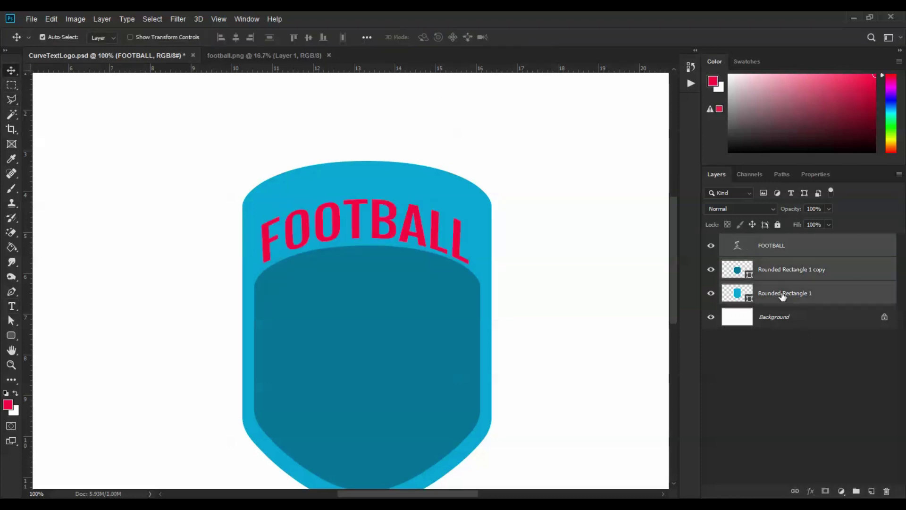
{"action": "left_click", "coordinate": [794, 320], "text": "shift"}
{"action": "left_click", "coordinate": [237, 39]}
{"action": "left_click", "coordinate": [788, 246]}
{"action": "key", "text": "Up"}
{"action": "key", "text": "Up"}
{"action": "key", "text": "Up"}
{"action": "key", "text": "Up"}
{"action": "key", "text": "Up"}
{"action": "key", "text": "Up"}
{"action": "key", "text": "Up"}
{"action": "key", "text": "Up"}
{"action": "key", "text": "Up"}
{"action": "key", "text": "Up"}
{"action": "key", "text": "Up"}
{"action": "key", "text": "Up"}
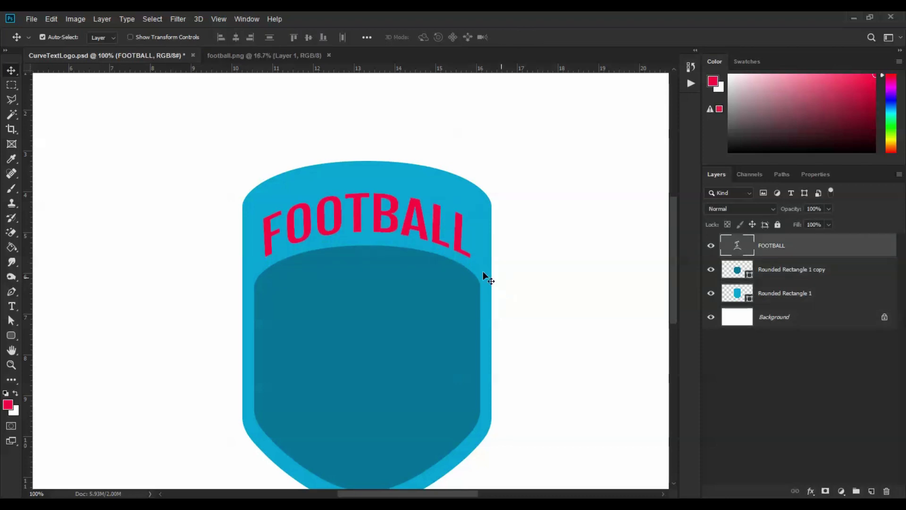
Fine-tune the bend of the FOOTBALL text's Arc warp so it follows the inner shield's upper edge.
{"action": "left_click", "coordinate": [11, 307]}
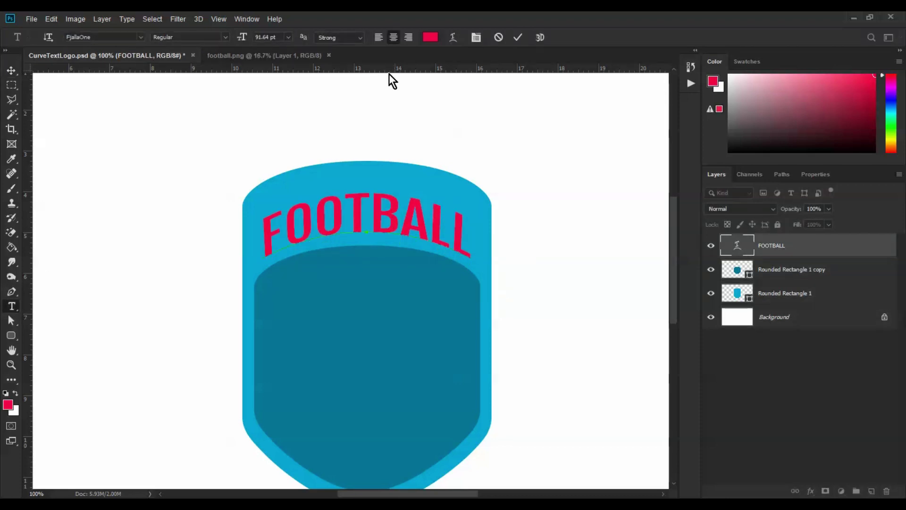
{"action": "left_click", "coordinate": [453, 38]}
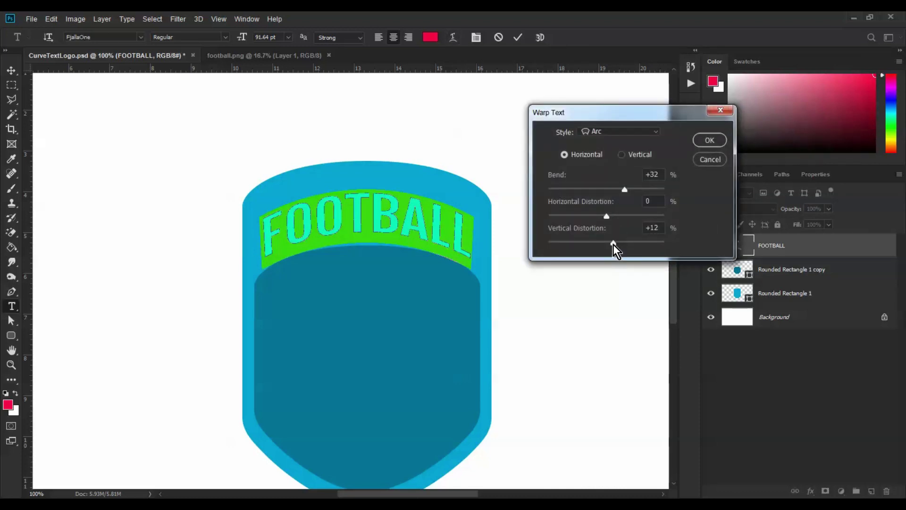
{"action": "left_click_drag", "start_coordinate": [626, 191], "coordinate": [624, 191]}
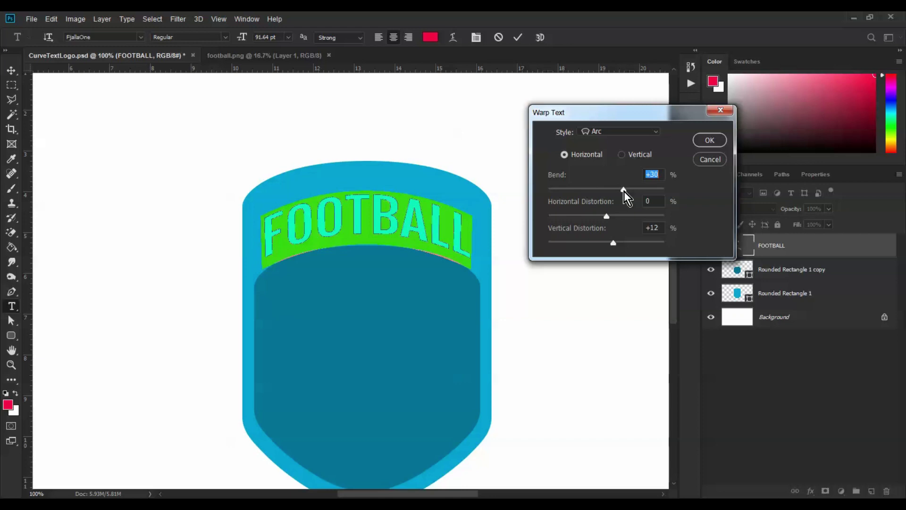
{"action": "left_click_drag", "start_coordinate": [624, 191], "coordinate": [627, 189]}
{"action": "left_click", "coordinate": [710, 140]}
{"action": "left_click", "coordinate": [14, 71]}
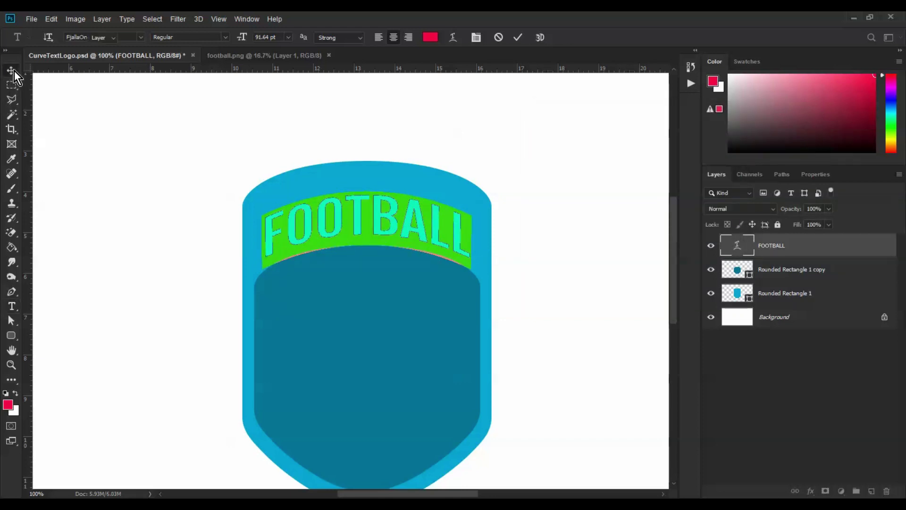
Add a second text layer reading "LAMKA" beside the shield.
{"action": "left_click", "coordinate": [12, 308]}
{"action": "left_click", "coordinate": [149, 206]}
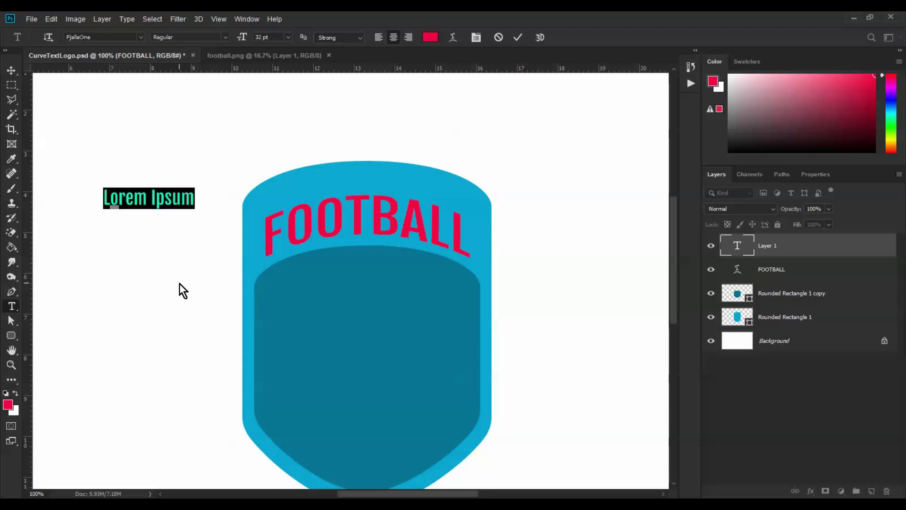
{"action": "type", "text": "LAMKA"}
Set the LAMKA text's font to Montserrat Bold.
{"action": "key", "text": "ctrl+a"}
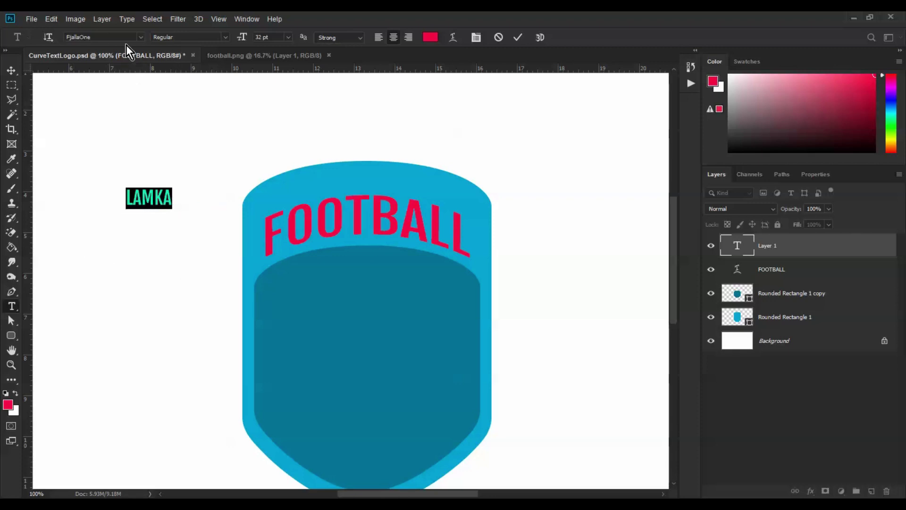
{"action": "left_click", "coordinate": [111, 37]}
{"action": "type", "text": "MONTS"}
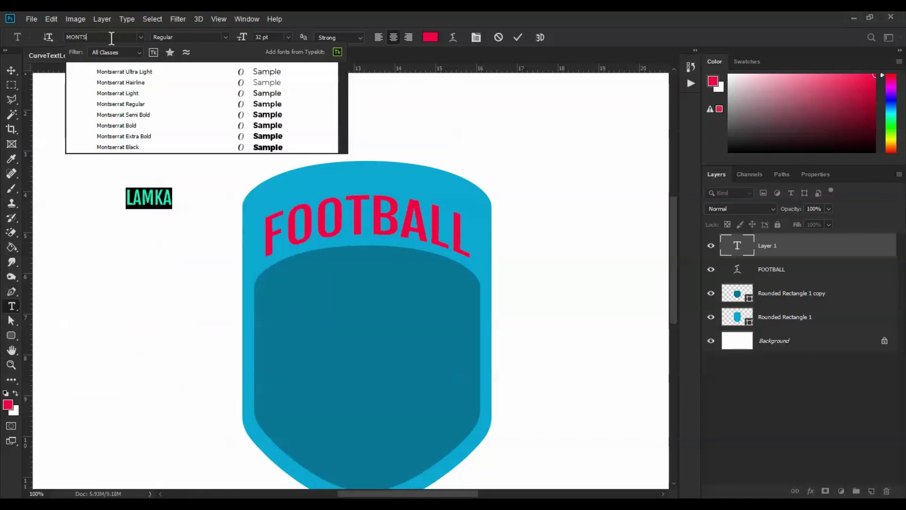
{"action": "left_click", "coordinate": [143, 127]}
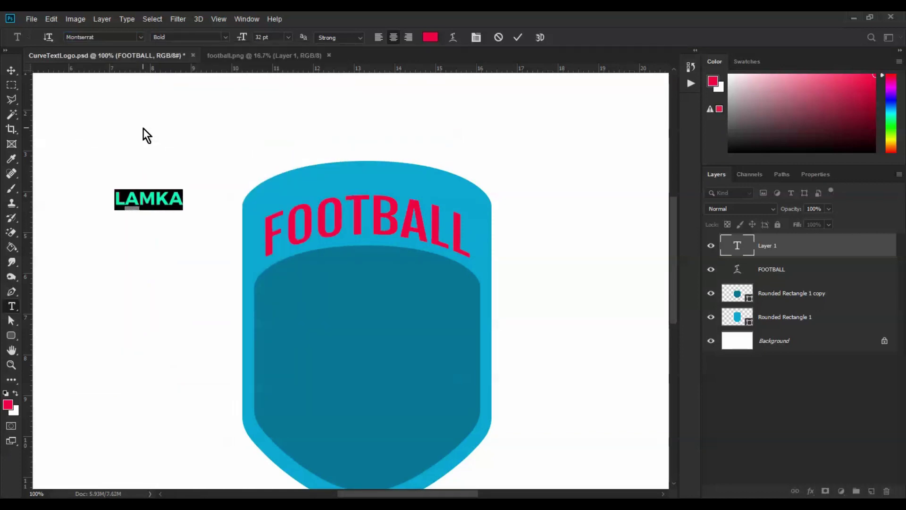
{"action": "key", "text": "ctrl+Return"}
Place the LAMKA text above FOOTBALL, enlarged to about 43.71 pt and centered horizontally on the background.
{"action": "left_click", "coordinate": [12, 70]}
{"action": "left_click_drag", "start_coordinate": [172, 204], "coordinate": [392, 192]}
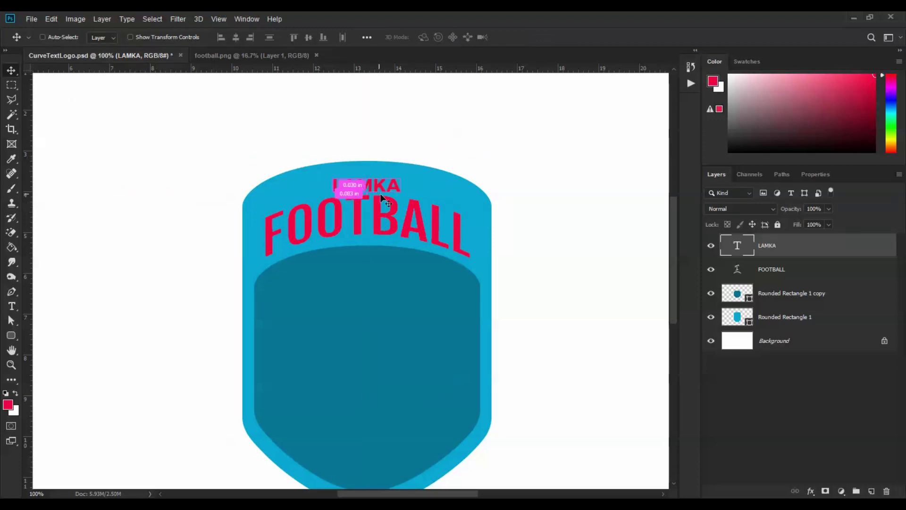
{"action": "key", "text": "ctrl+t"}
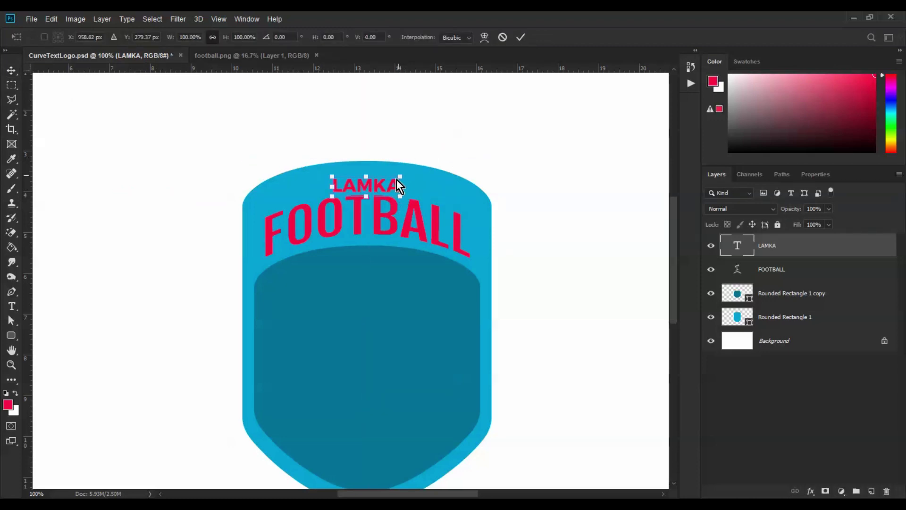
{"action": "mouse_move", "coordinate": [400, 196]}
{"action": "left_mouse_down"}
{"action": "mouse_move", "coordinate": [424, 205]}
{"action": "mouse_move", "coordinate": [404, 183]}
{"action": "left_mouse_up"}
{"action": "key", "text": "Return"}
{"action": "left_click", "coordinate": [792, 345]}
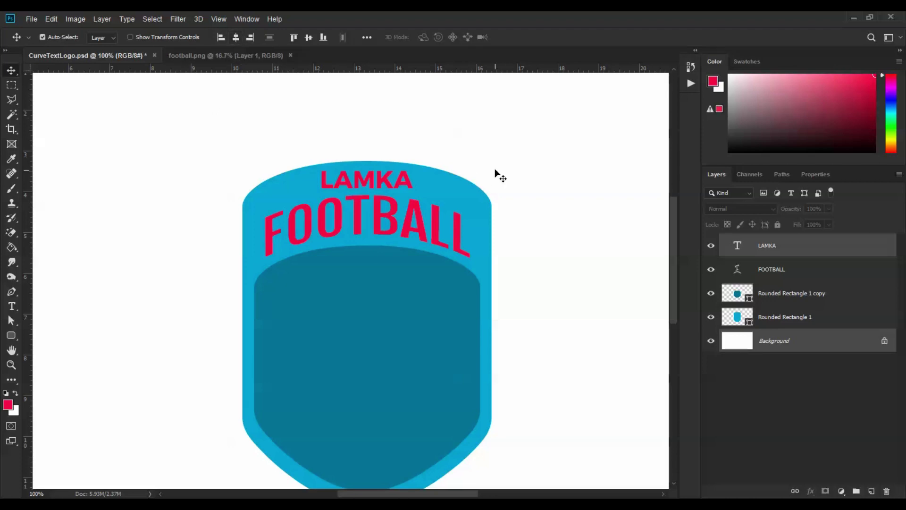
{"action": "left_click", "coordinate": [380, 188]}
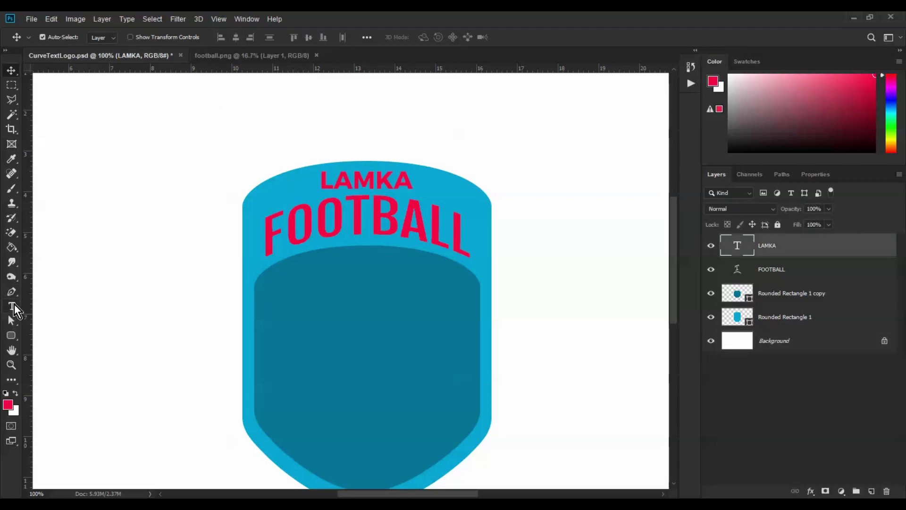
Apply a horizontal Arc warp to the LAMKA text with a +22% bend and +8% vertical distortion.
{"action": "left_click", "coordinate": [12, 307]}
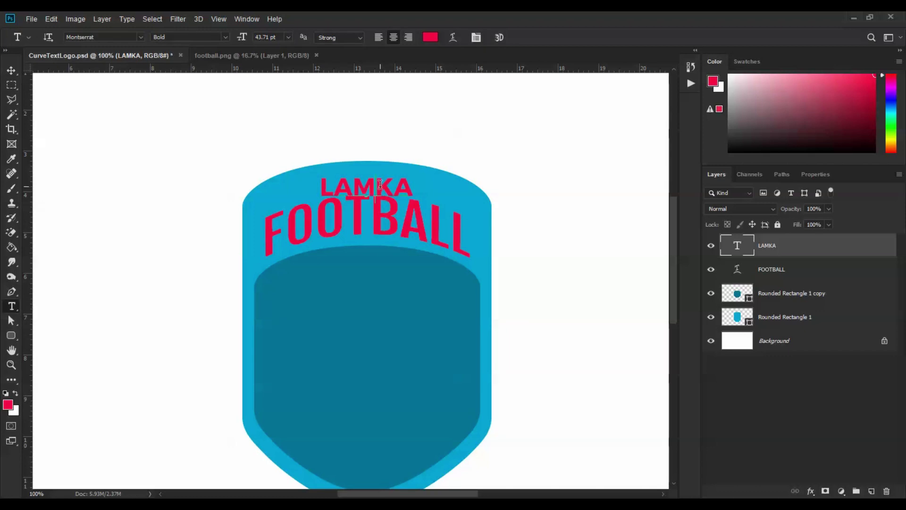
{"action": "double_click", "coordinate": [379, 185]}
{"action": "left_click", "coordinate": [452, 38]}
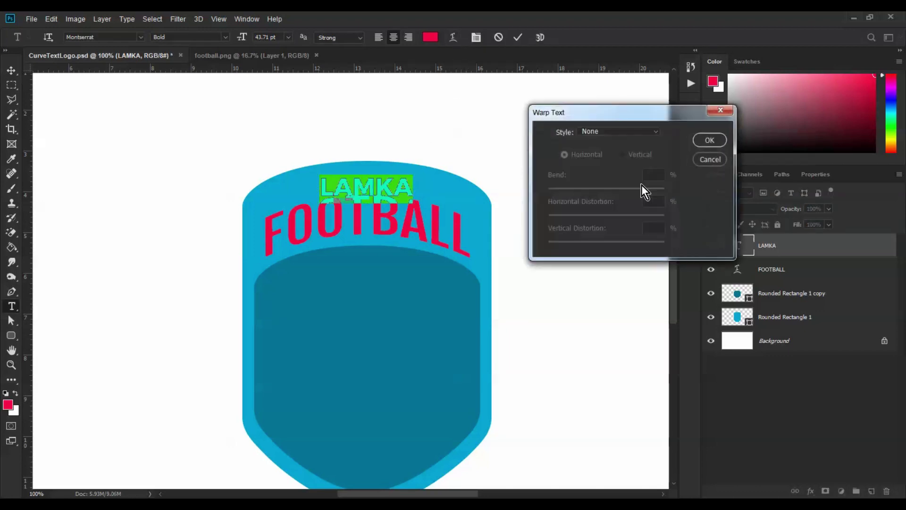
{"action": "left_click", "coordinate": [644, 127]}
{"action": "left_click", "coordinate": [621, 166]}
{"action": "left_click_drag", "start_coordinate": [636, 190], "coordinate": [621, 191]}
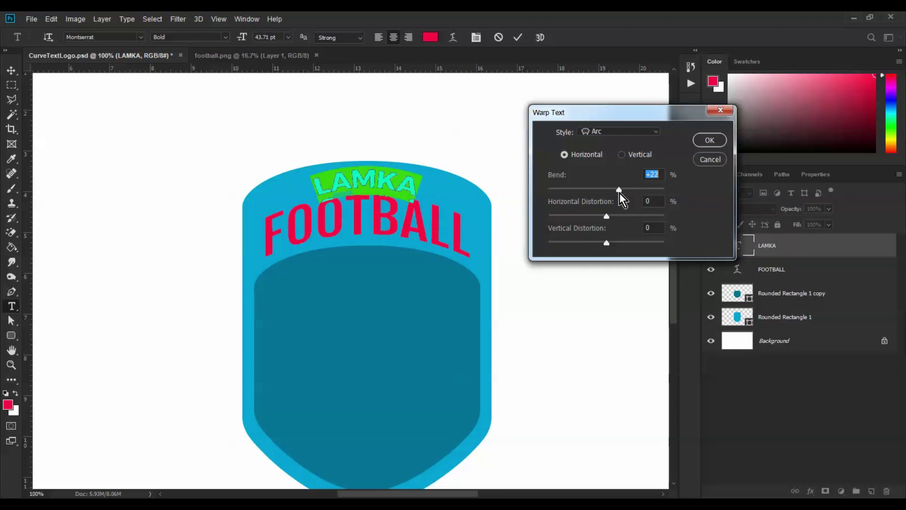
{"action": "left_click_drag", "start_coordinate": [607, 243], "coordinate": [610, 241]}
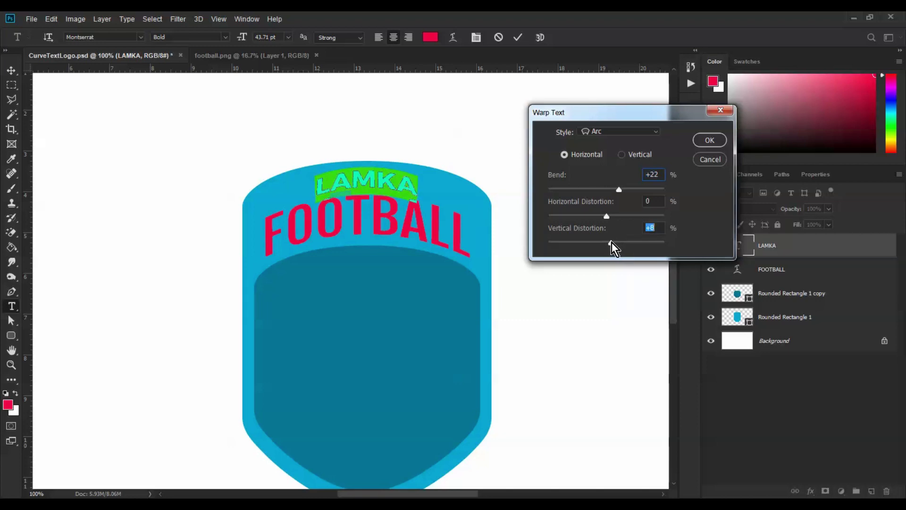
{"action": "left_click", "coordinate": [710, 140]}
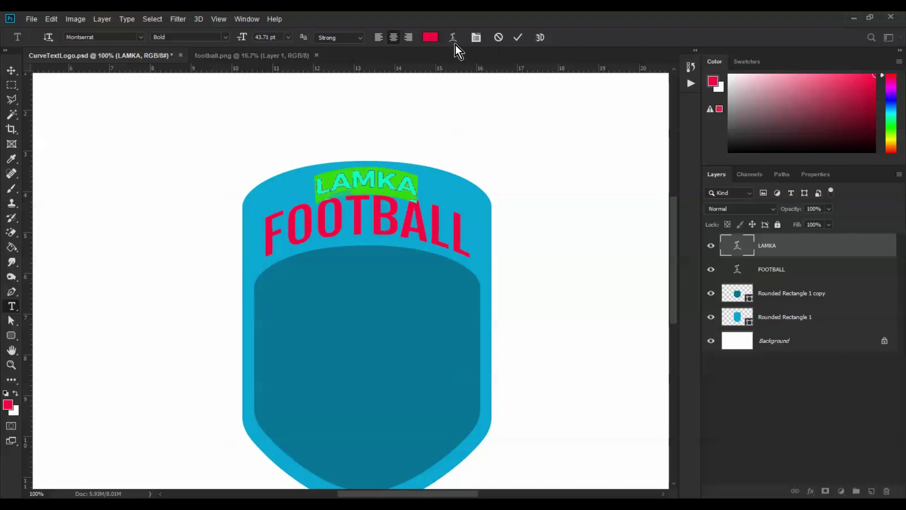
Set the tracking of the LAMKA text to 100.
{"action": "left_click", "coordinate": [476, 39]}
{"action": "left_click_drag", "start_coordinate": [890, 152], "coordinate": [568, 107]}
{"action": "left_click", "coordinate": [618, 163]}
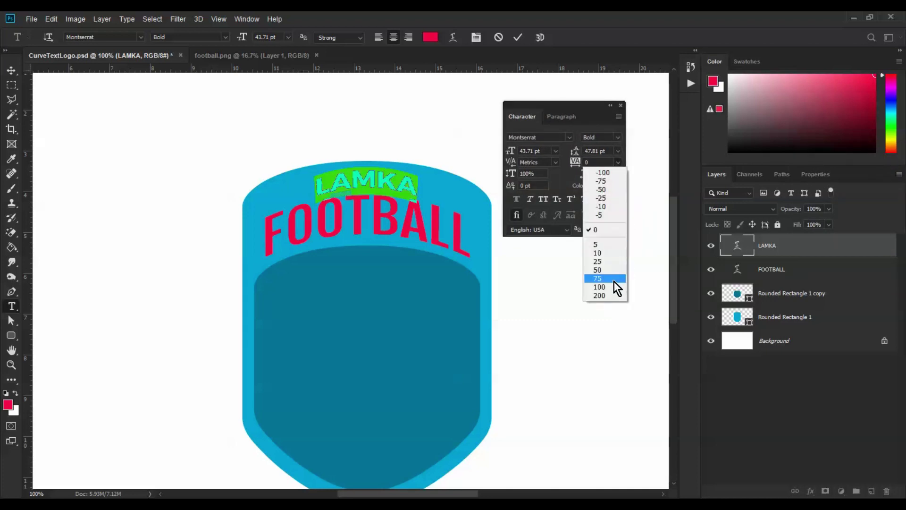
{"action": "left_click", "coordinate": [599, 287]}
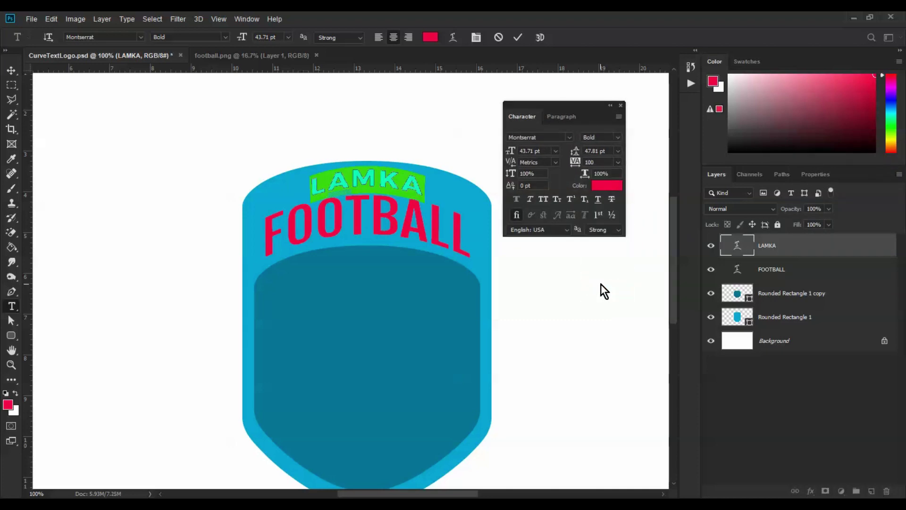
{"action": "left_click", "coordinate": [620, 106]}
{"action": "left_click", "coordinate": [11, 70]}
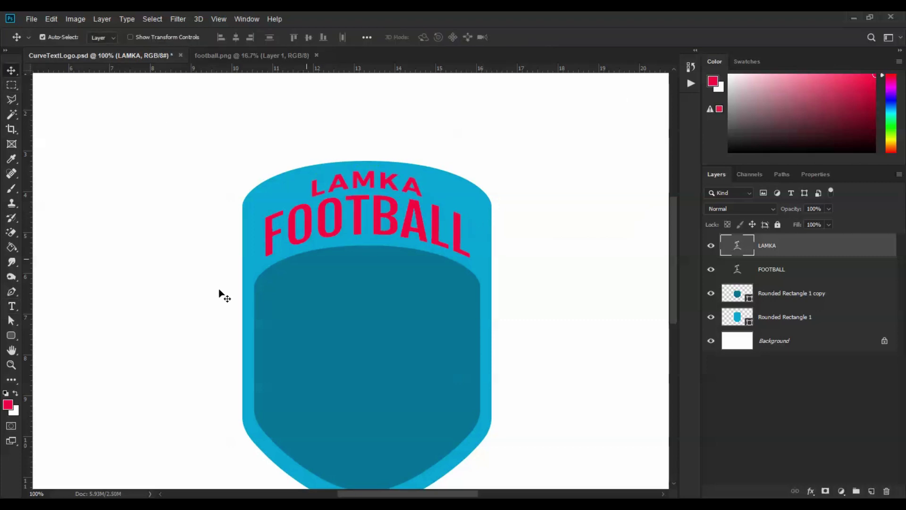
Set the bend of the LAMKA text's Arc warp to +17%.
{"action": "left_click", "coordinate": [11, 307]}
{"action": "double_click", "coordinate": [357, 182]}
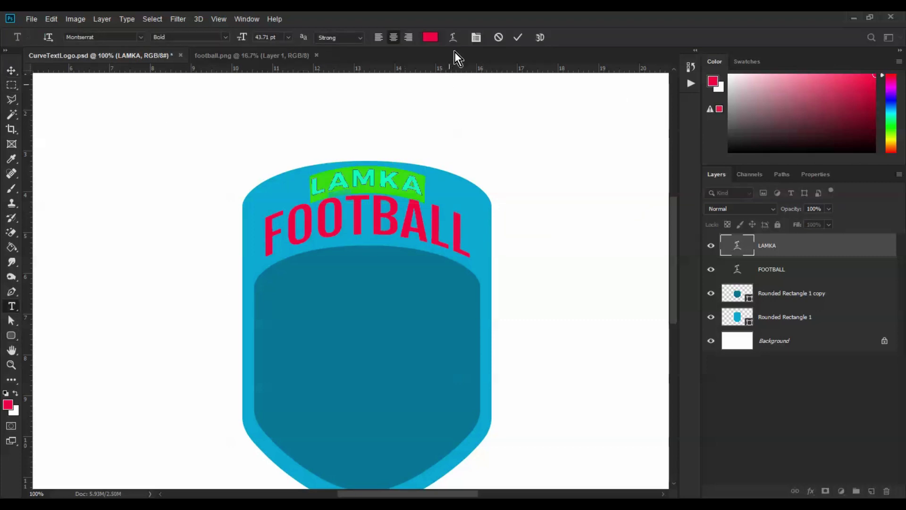
{"action": "left_click", "coordinate": [453, 38]}
{"action": "left_click_drag", "start_coordinate": [599, 189], "coordinate": [620, 189]}
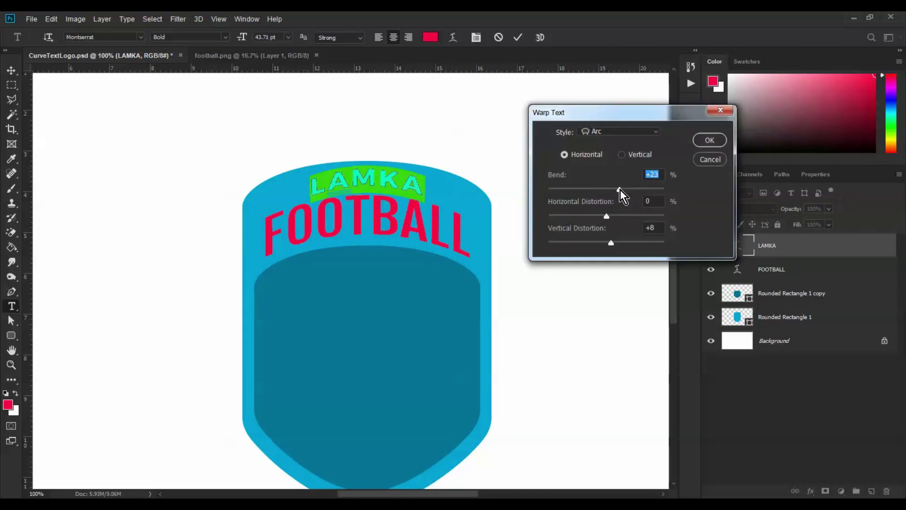
{"action": "left_click_drag", "start_coordinate": [620, 189], "coordinate": [617, 190]}
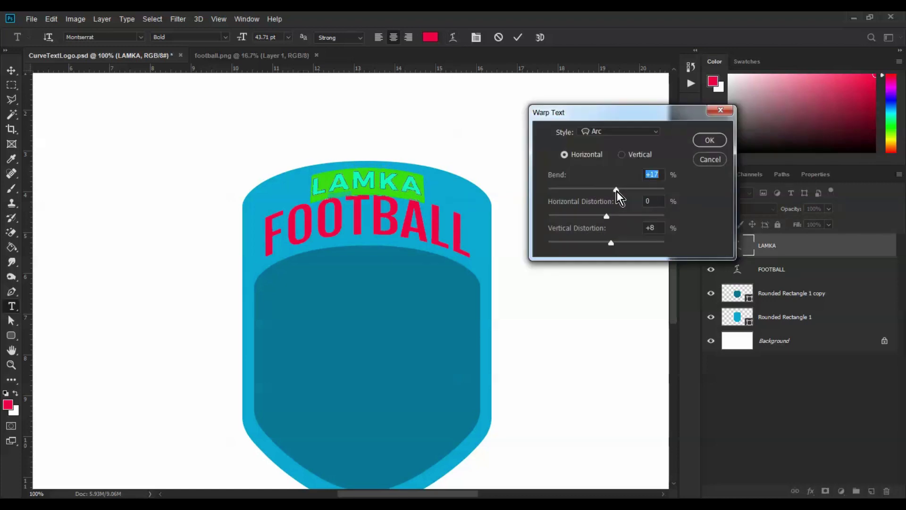
{"action": "left_click", "coordinate": [709, 139]}
{"action": "left_click", "coordinate": [9, 71]}
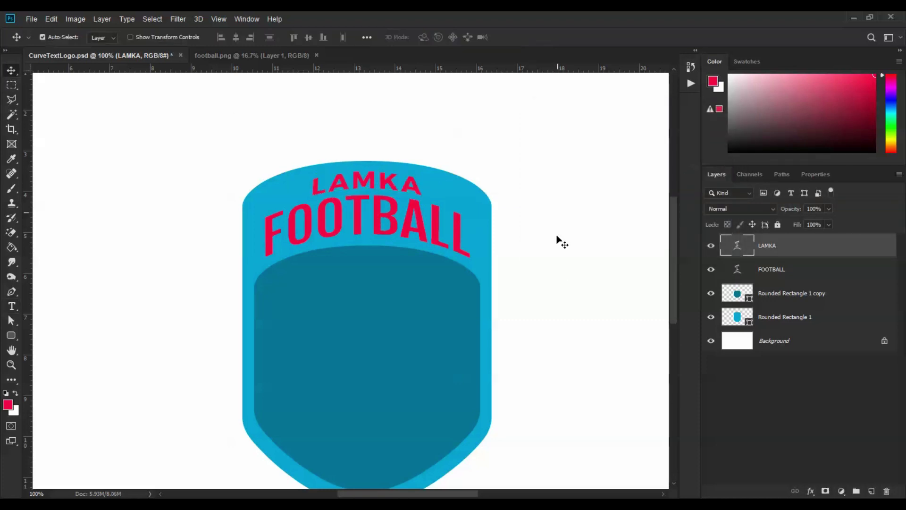
Raise the upper anchor points of the outer light blue shield so the shape is 630 px tall.
{"action": "key", "text": "ctrl+minus"}
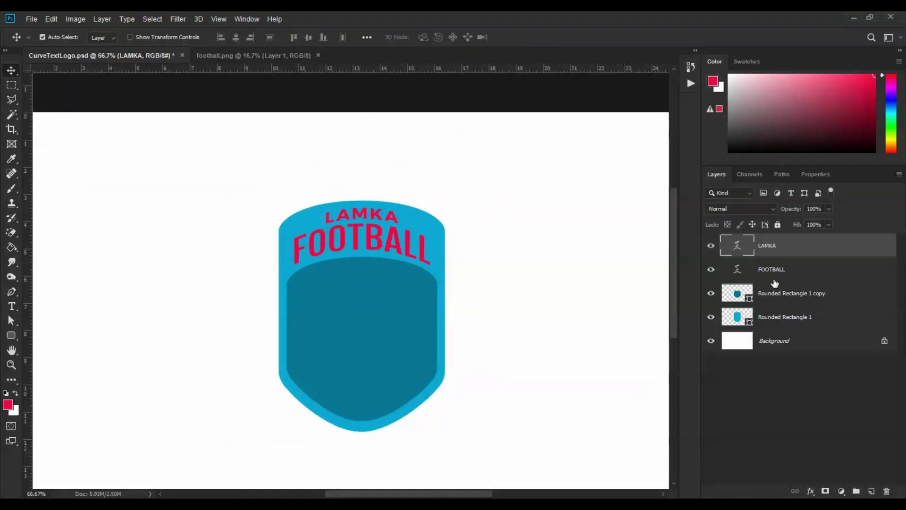
{"action": "left_click", "coordinate": [798, 317]}
{"action": "left_click", "coordinate": [11, 321]}
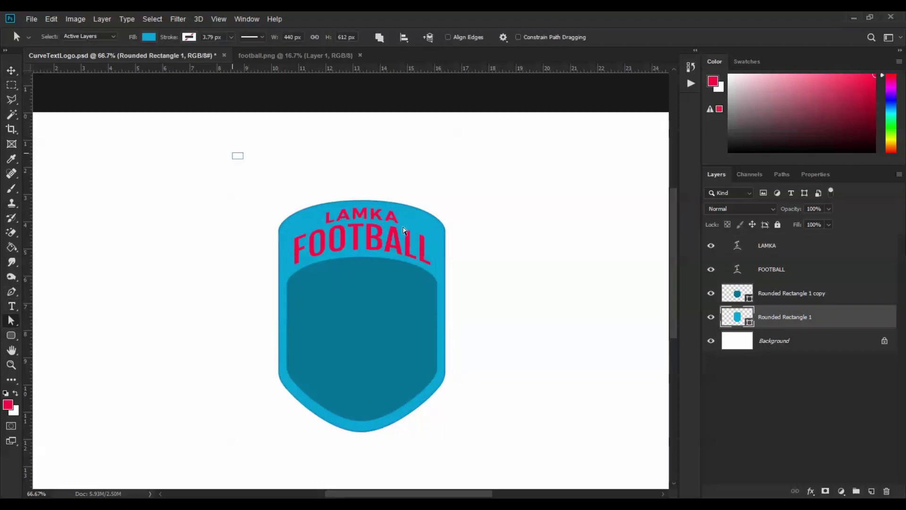
{"action": "key", "text": "Up"}
{"action": "key", "text": "Up"}
{"action": "key", "text": "Up"}
{"action": "key", "text": "Up"}
{"action": "key", "text": "Up"}
{"action": "key", "text": "Up"}
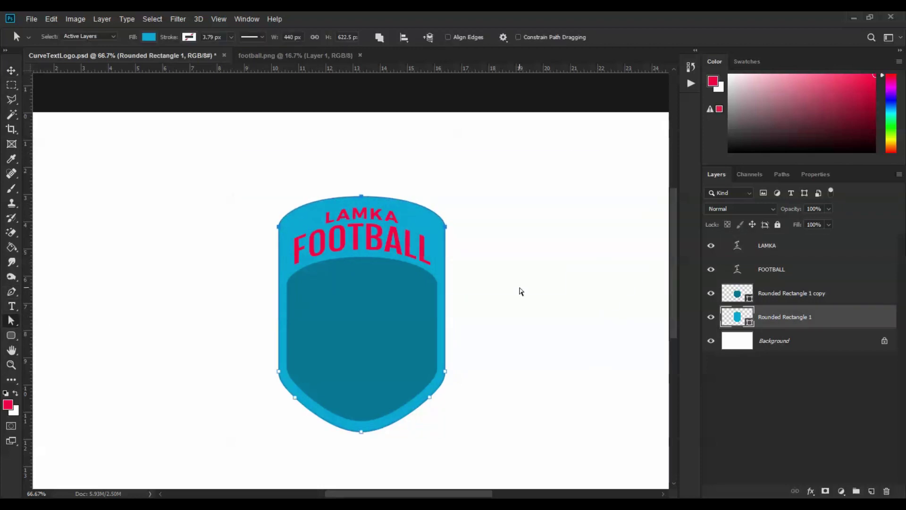
{"action": "left_click", "coordinate": [540, 289]}
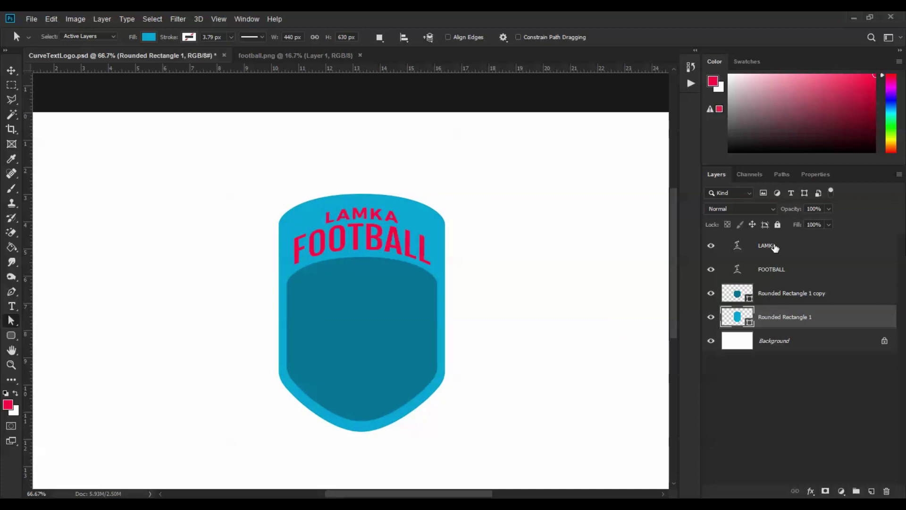
Nudge the LAMKA and FOOTBALL texts up together within the light blue band.
{"action": "left_click", "coordinate": [770, 246]}
{"action": "left_click", "coordinate": [777, 269], "text": "shift"}
{"action": "left_click", "coordinate": [11, 72]}
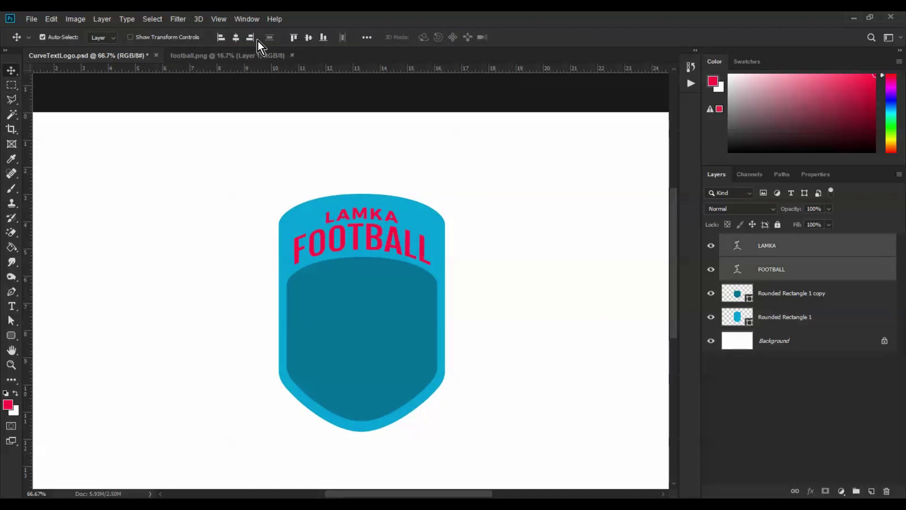
{"action": "key", "text": "Up"}
{"action": "key", "text": "Up"}
{"action": "key", "text": "Up"}
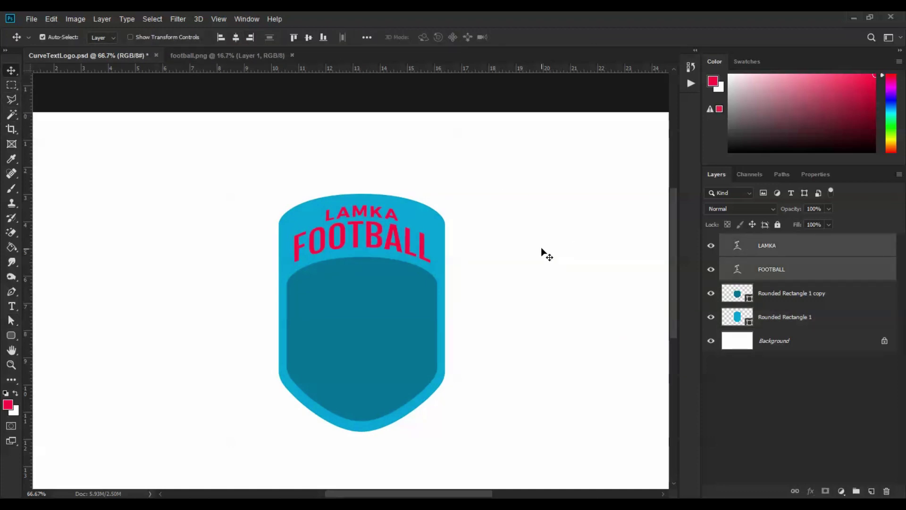
Add a third text layer reading "CLUB" beside the shield.
{"action": "left_click", "coordinate": [12, 308]}
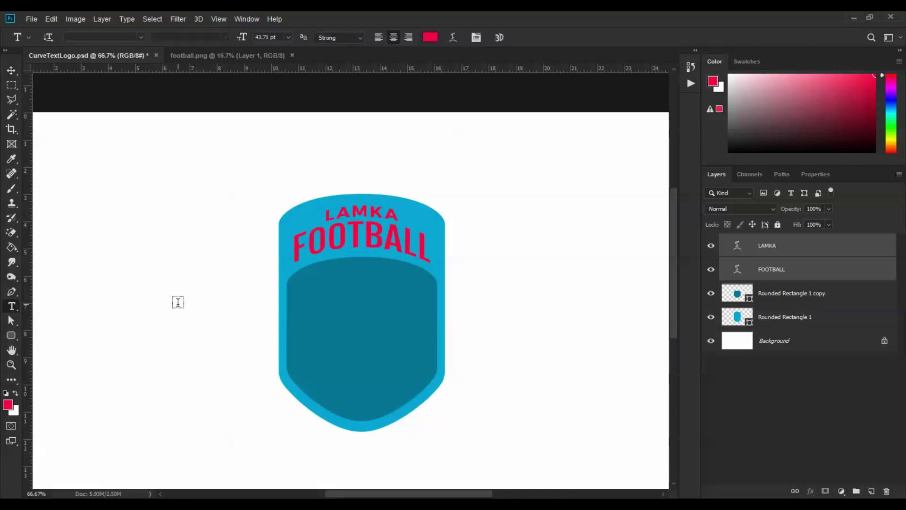
{"action": "left_click", "coordinate": [179, 302]}
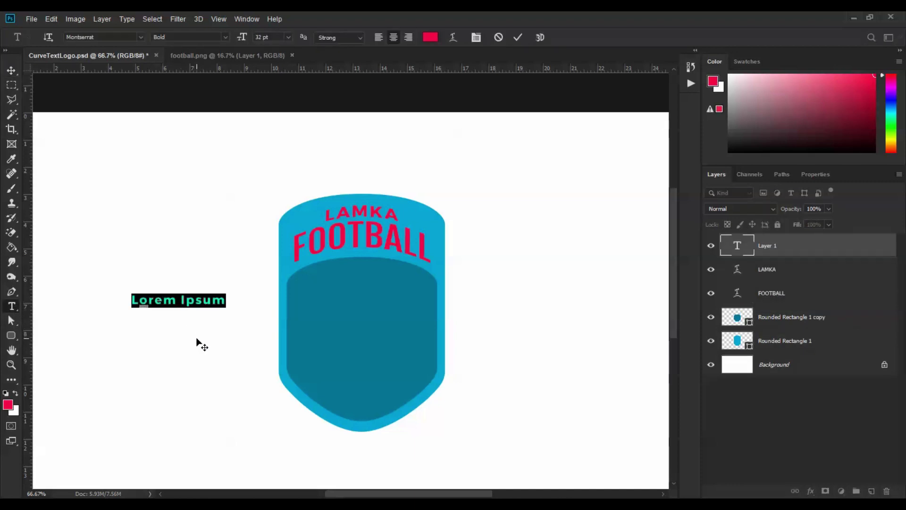
{"action": "type", "text": "CLUB"}
{"action": "key", "text": "ctrl+a"}
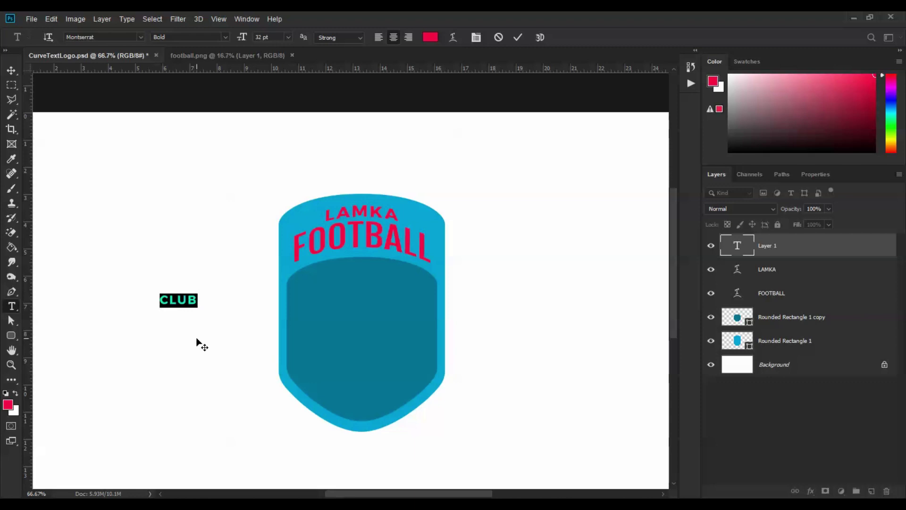
{"action": "key", "text": "ctrl+Return"}
Place the CLUB text below FOOTBALL, enlarged to about 46.74 pt and centered horizontally on the background.
{"action": "key", "text": "v"}
{"action": "left_click_drag", "start_coordinate": [186, 304], "coordinate": [400, 279]}
{"action": "key", "text": "ctrl+t"}
{"action": "key", "text": "Return"}
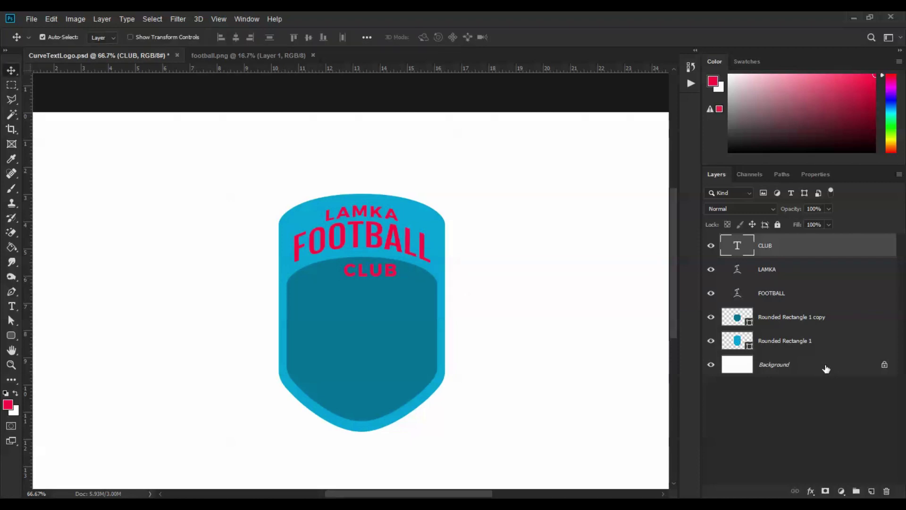
{"action": "left_click", "coordinate": [822, 364]}
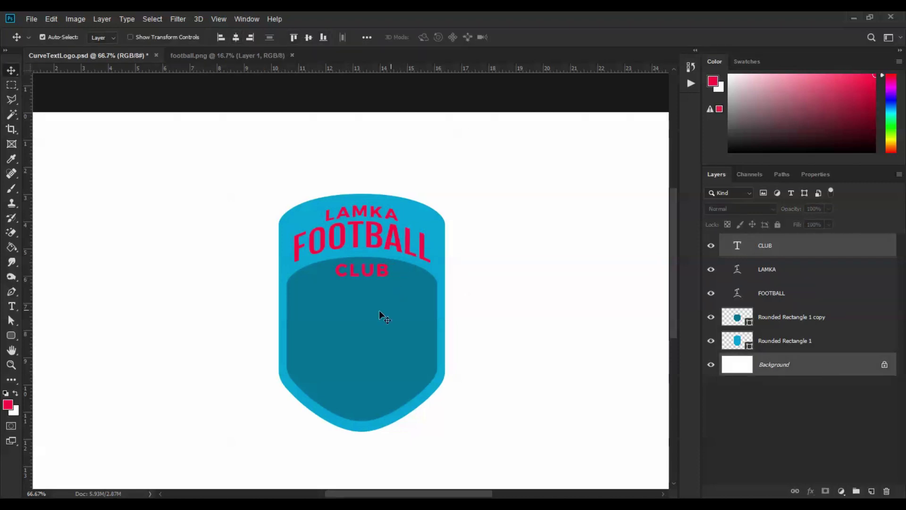
Set the tracking of the CLUB text to 0.
{"action": "key", "text": "ctrl+plus"}
{"action": "left_click", "coordinate": [12, 306]}
{"action": "left_click", "coordinate": [373, 264]}
{"action": "key", "text": "ctrl+a"}
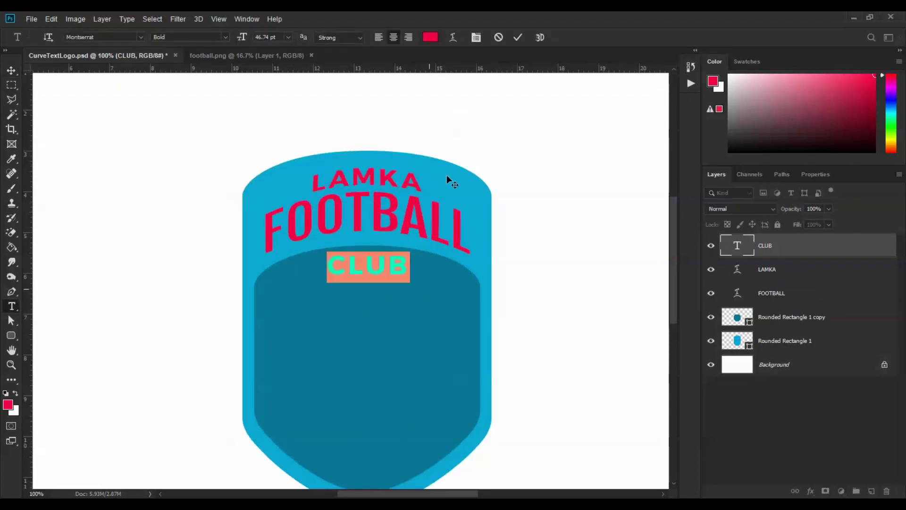
{"action": "left_click", "coordinate": [476, 38]}
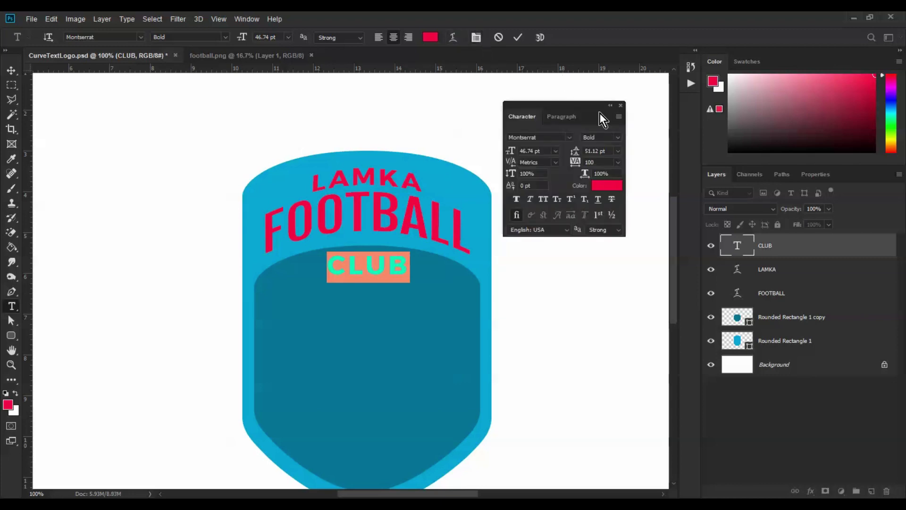
{"action": "left_click", "coordinate": [618, 162]}
{"action": "left_click", "coordinate": [601, 226]}
Reduce the whole CLUB text to 42.36 pt.
{"action": "left_click", "coordinate": [350, 267]}
{"action": "key", "text": "ctrl+a"}
{"action": "key", "text": "ctrl+shift+comma"}
{"action": "key", "text": "ctrl+shift+comma"}
{"action": "key", "text": "ctrl+shift+comma"}
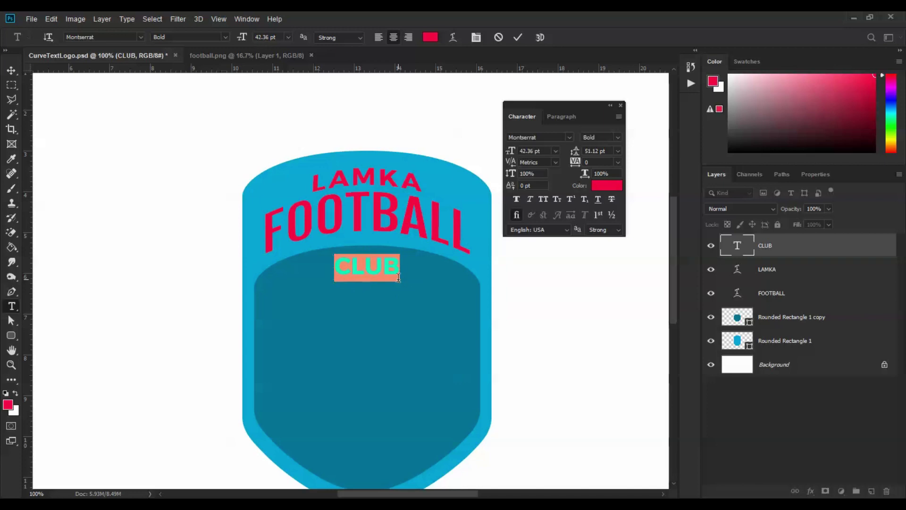
Warp the CLUB text with a horizontal Arc at 11% bend and a slight positive vertical distortion.
{"action": "left_click", "coordinate": [12, 70]}
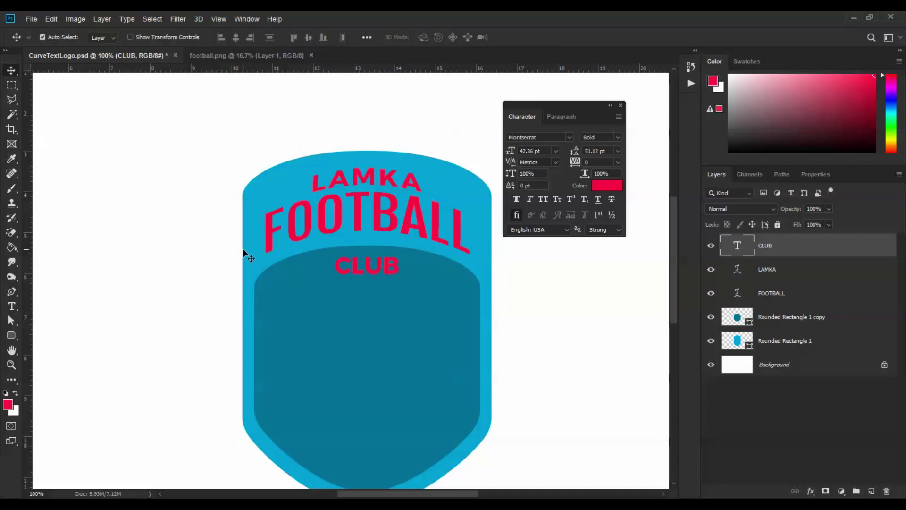
{"action": "left_click", "coordinate": [11, 306]}
{"action": "double_click", "coordinate": [367, 259]}
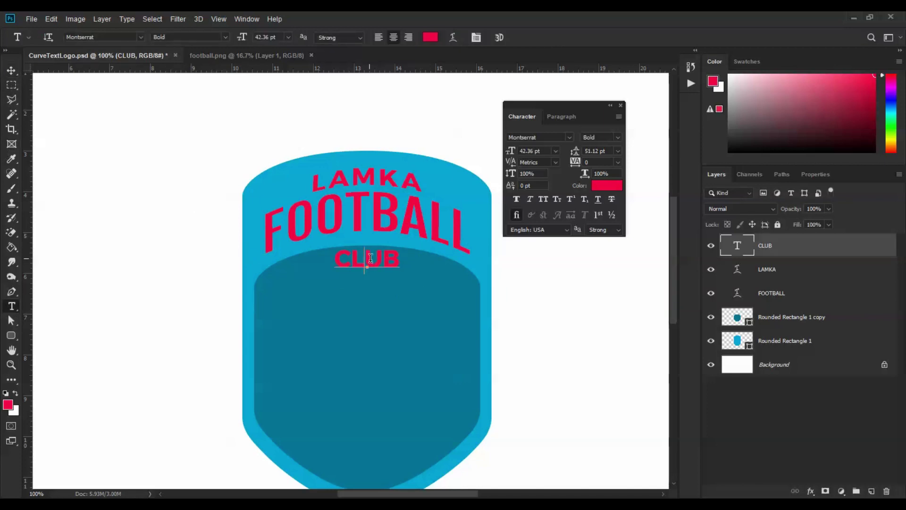
{"action": "left_click", "coordinate": [621, 105]}
{"action": "left_click", "coordinate": [453, 38]}
{"action": "left_click", "coordinate": [654, 132]}
{"action": "left_click", "coordinate": [623, 160]}
{"action": "left_click_drag", "start_coordinate": [636, 189], "coordinate": [613, 190]}
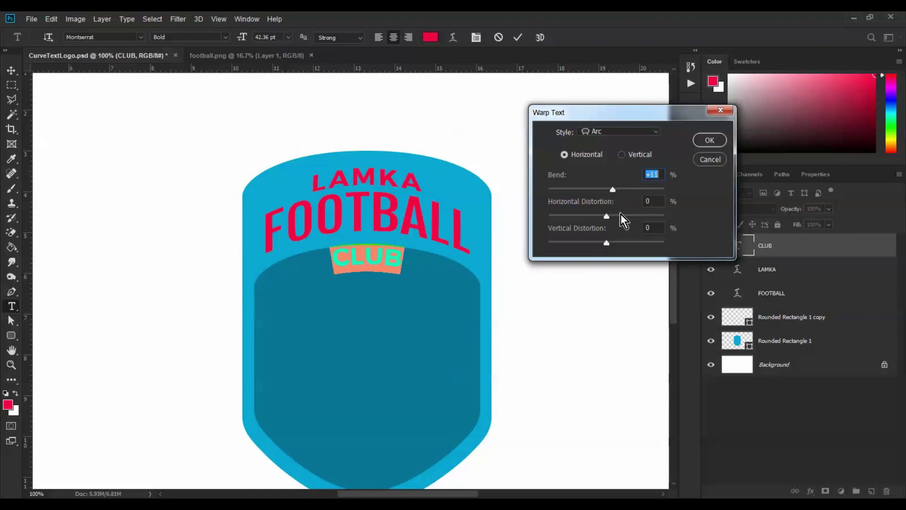
{"action": "left_click_drag", "start_coordinate": [606, 244], "coordinate": [610, 244]}
{"action": "left_click", "coordinate": [710, 140]}
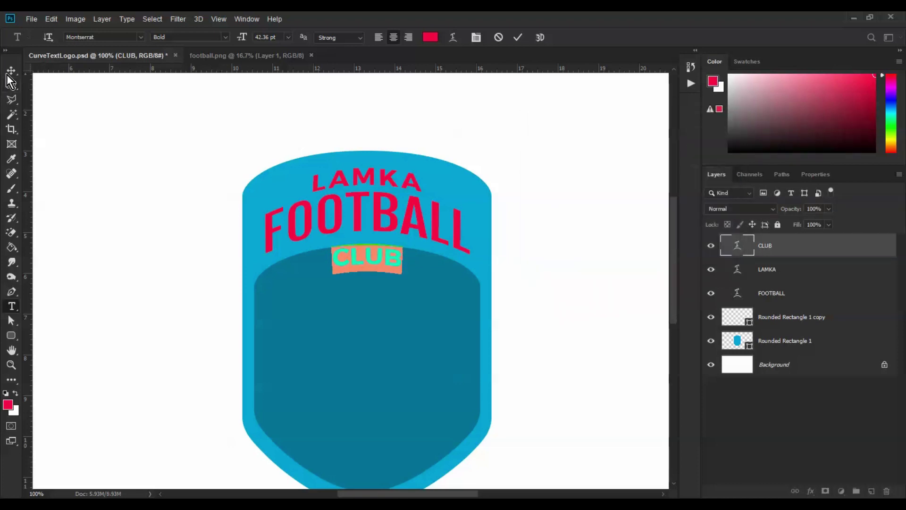
Nudge the CLUB text down slightly so it sits inside the inner shield, below its curved upper edge.
{"action": "key", "text": "ctrl+Return"}
{"action": "key", "text": "Down"}
{"action": "key", "text": "Down"}
{"action": "key", "text": "Down"}
{"action": "key", "text": "Down"}
{"action": "key", "text": "Down"}
{"action": "key", "text": "Down"}
{"action": "key", "text": "Down"}
{"action": "key", "text": "Down"}
{"action": "key", "text": "Down"}
{"action": "key", "text": "Down"}
{"action": "key", "text": "Down"}
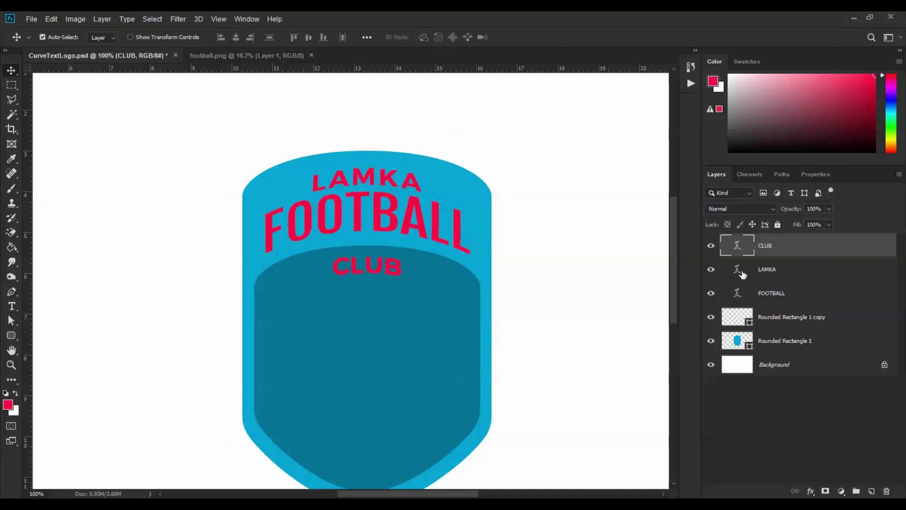
{"action": "left_click", "coordinate": [789, 300], "text": "shift"}
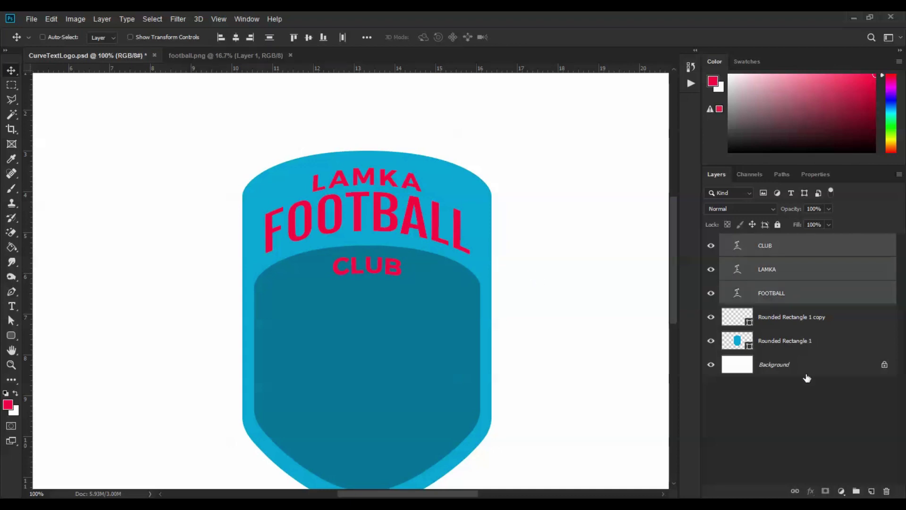
{"action": "left_click", "coordinate": [805, 375], "text": "ctrl"}
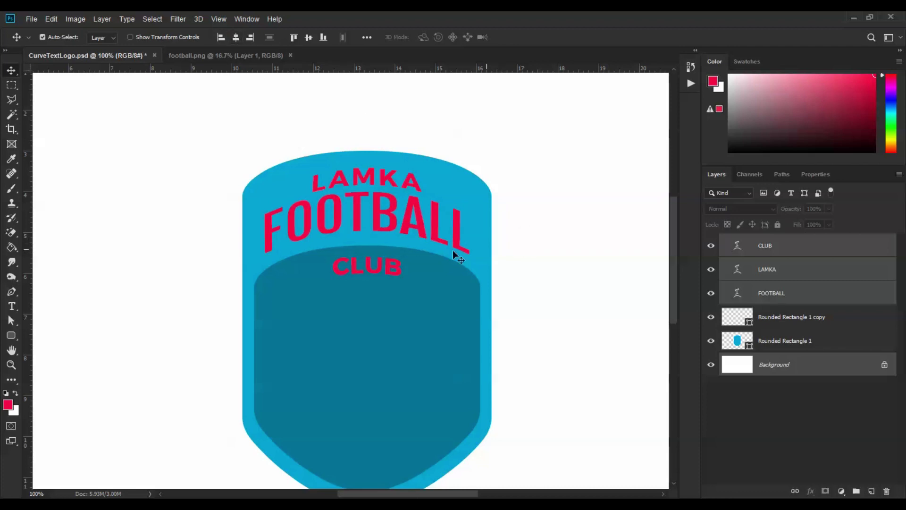
{"action": "key", "text": "ctrl+minus"}
{"action": "key", "text": "ctrl+minus"}
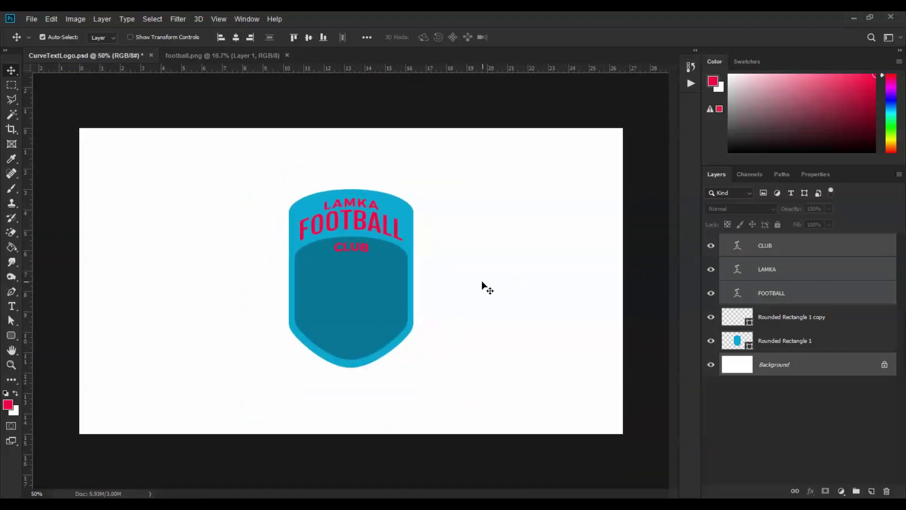
{"action": "left_click", "coordinate": [488, 288]}
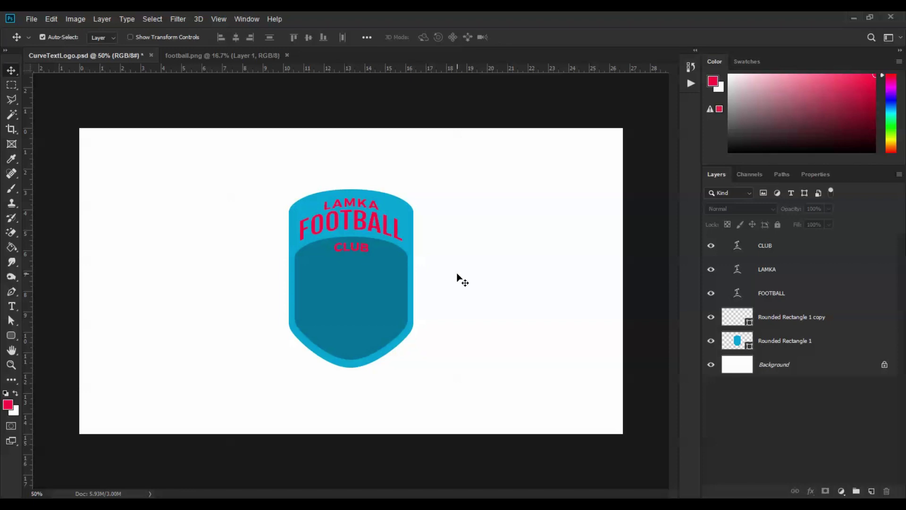
Draw a tapered curved stripe about 148 by 67 px with the Pen tool above the inner shield layer, starting at the shield's left edge.
{"action": "left_click", "coordinate": [384, 302]}
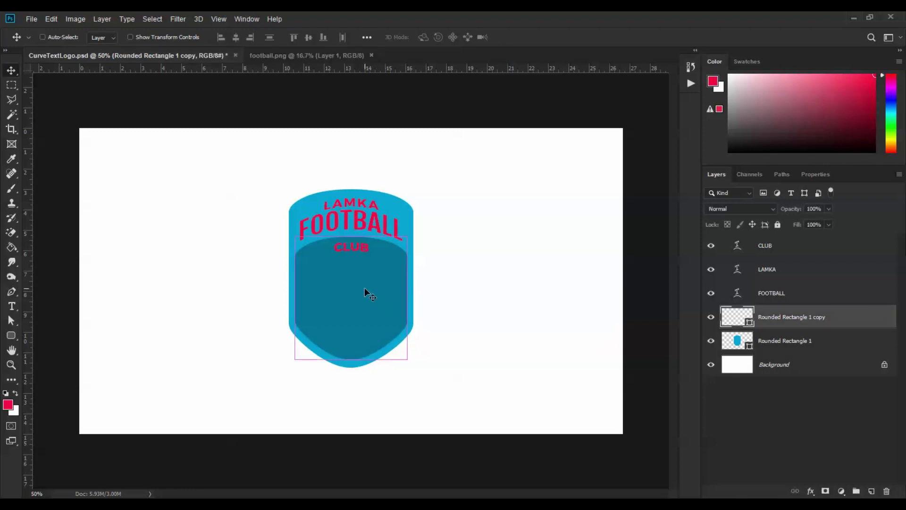
{"action": "key", "text": "ctrl+plus"}
{"action": "key", "text": "ctrl+plus"}
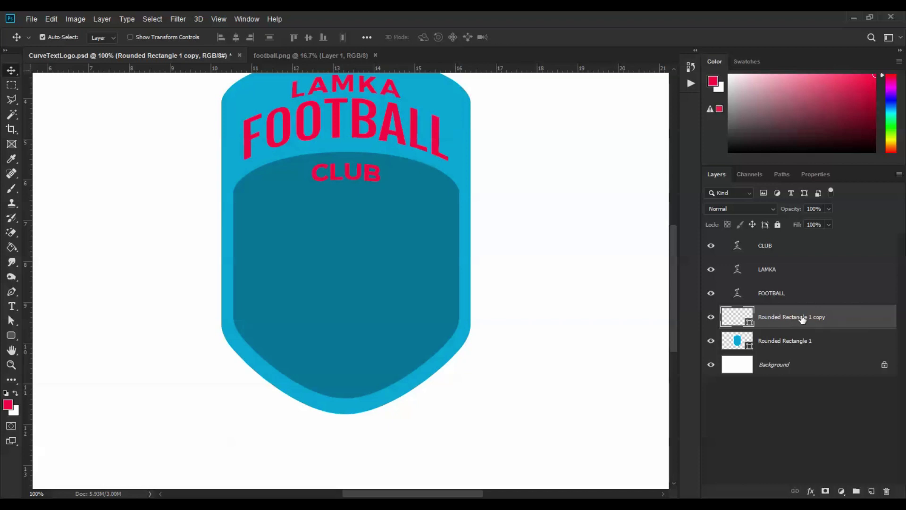
{"action": "key", "text": "ctrl+plus"}
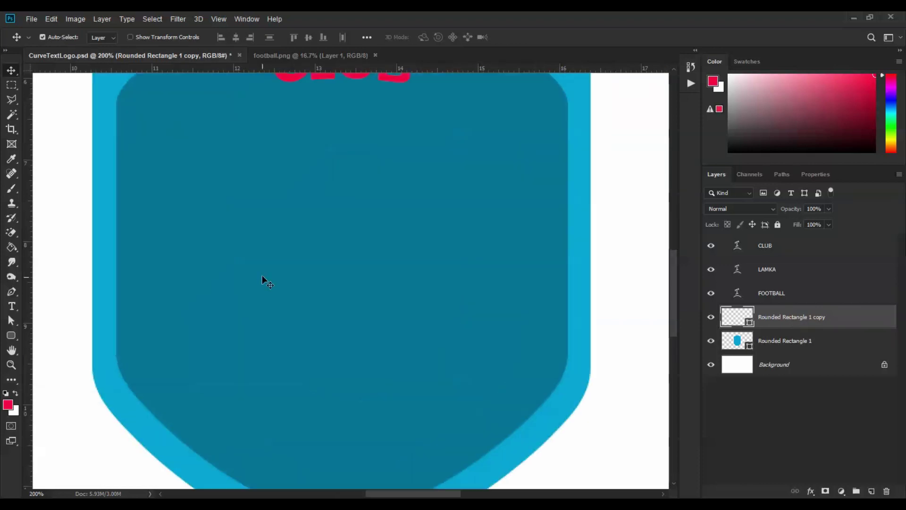
{"action": "key", "text": "ctrl+minus"}
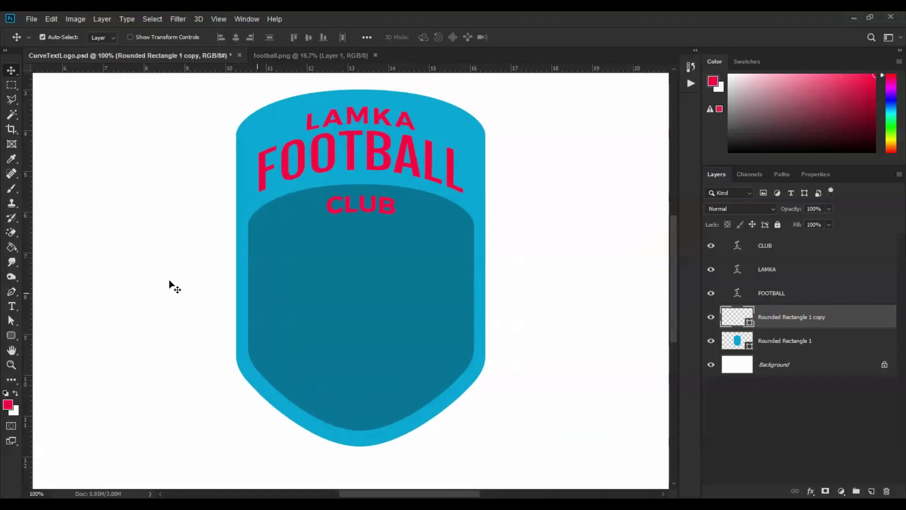
{"action": "left_click", "coordinate": [12, 291]}
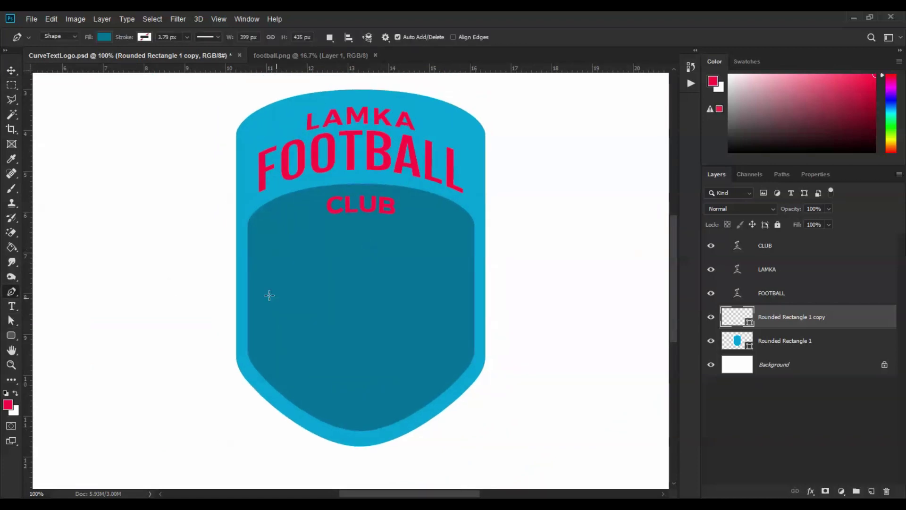
{"action": "key", "text": "ctrl+plus"}
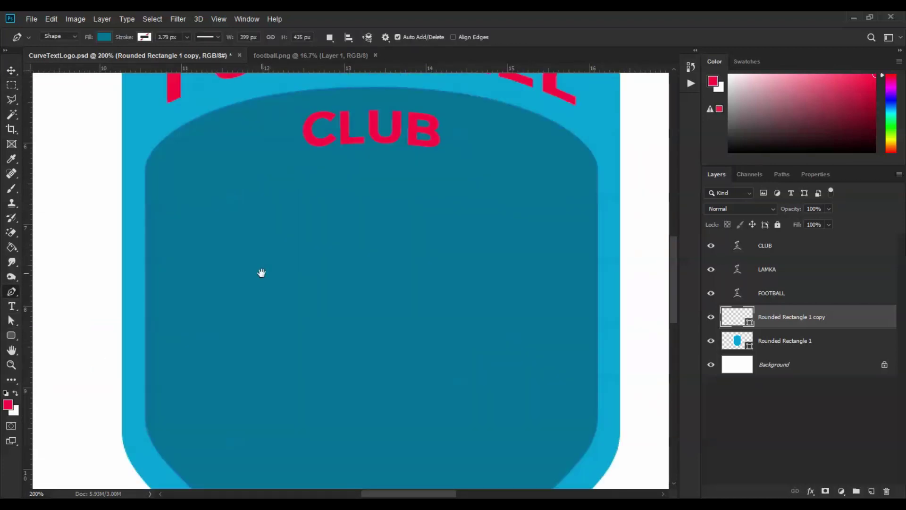
{"action": "left_click_drag", "start_coordinate": [261, 271], "coordinate": [282, 250]}
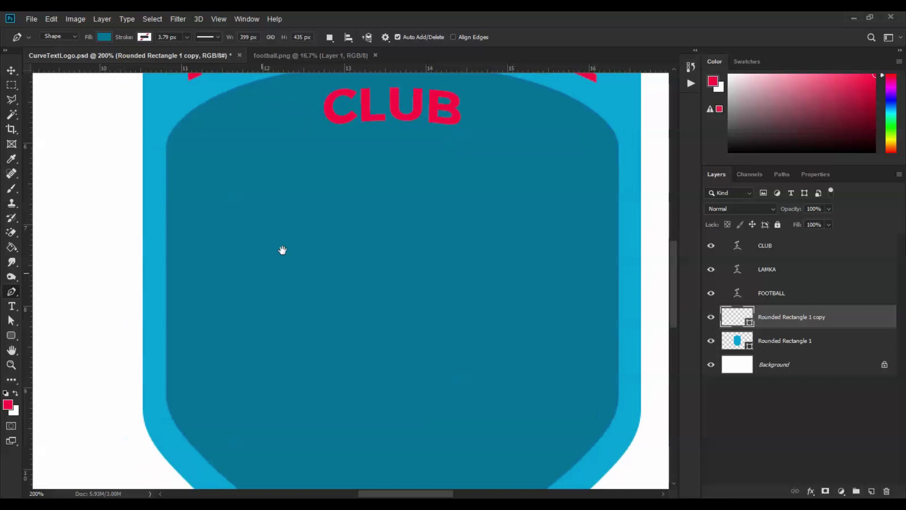
{"action": "left_click", "coordinate": [162, 266]}
{"action": "left_click_drag", "start_coordinate": [245, 213], "coordinate": [294, 195]}
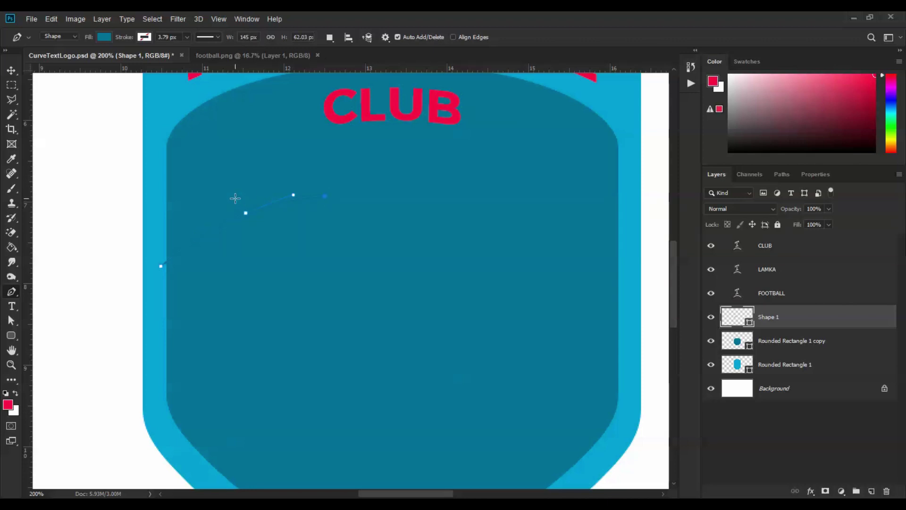
{"action": "left_click_drag", "start_coordinate": [199, 211], "coordinate": [186, 214]}
Set the fill color of the curved stripe to white.
{"action": "key", "text": "i"}
{"action": "double_click", "coordinate": [726, 315]}
{"action": "left_click_drag", "start_coordinate": [561, 263], "coordinate": [477, 186]}
{"action": "key", "text": "Return"}
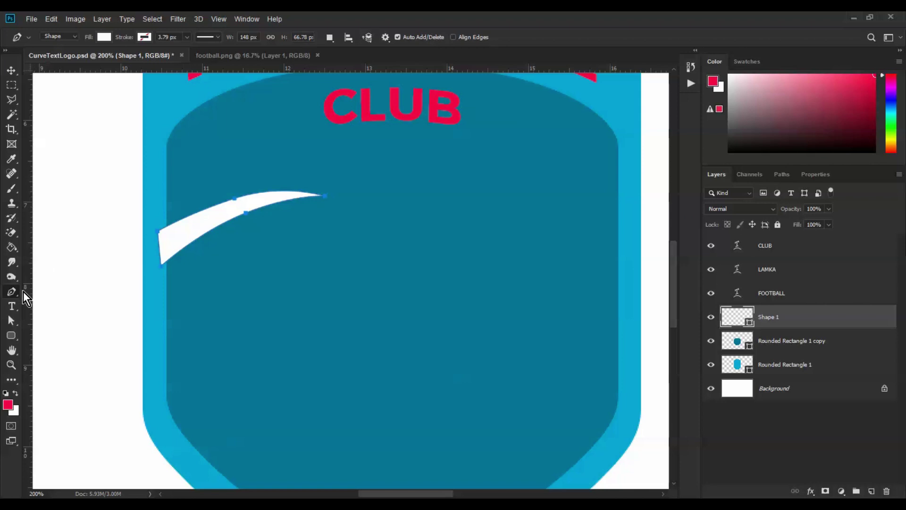
Refine the white stripe's upper and lower curves by adjusting its path handle and lower middle anchor point.
{"action": "left_click", "coordinate": [13, 321]}
{"action": "left_click", "coordinate": [236, 200]}
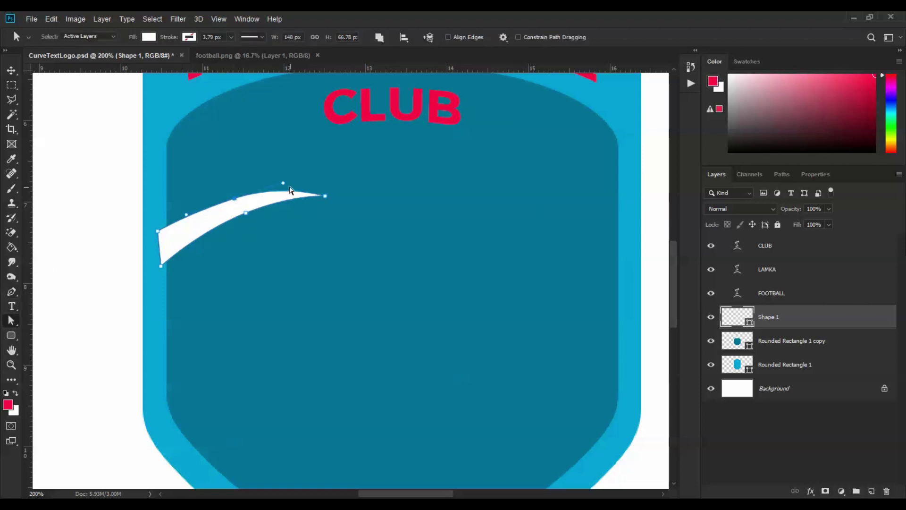
{"action": "left_click_drag", "start_coordinate": [285, 183], "coordinate": [287, 189]}
{"action": "left_click_drag", "start_coordinate": [246, 213], "coordinate": [236, 215]}
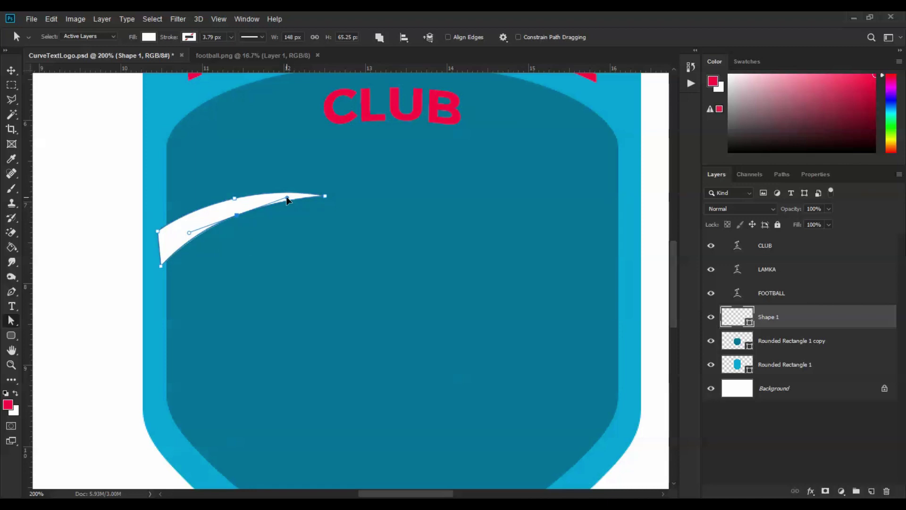
{"action": "left_click", "coordinate": [301, 225]}
{"action": "key", "text": "ctrl+minus"}
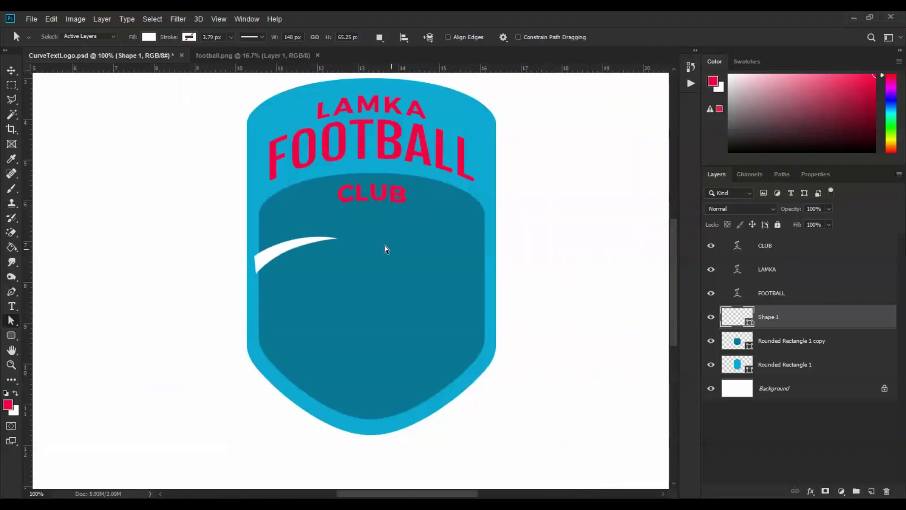
Duplicate the white stripe and place the copy directly above the original.
{"action": "left_click", "coordinate": [11, 70]}
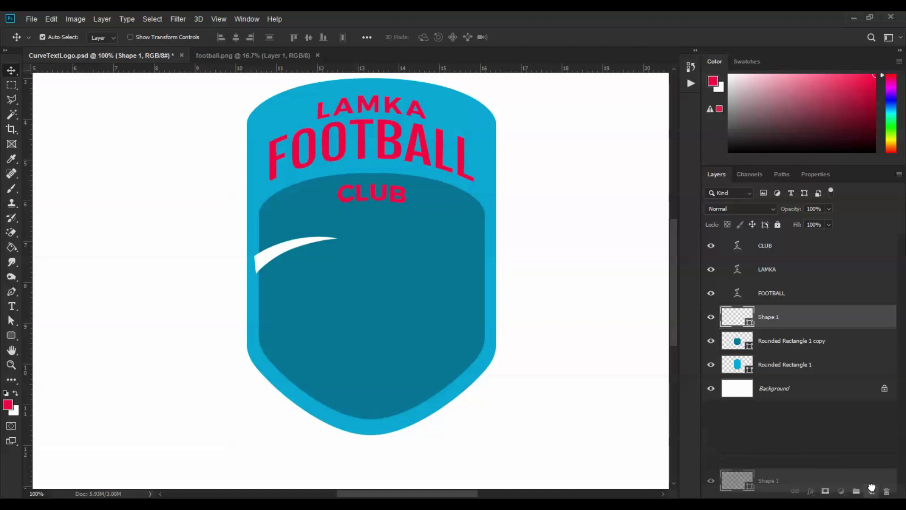
{"action": "key", "text": "ctrl+j"}
{"action": "left_click_drag", "start_coordinate": [290, 249], "coordinate": [288, 223]}
Rotate the upper stripe clockwise by about 6° and scale it down slightly.
{"action": "key", "text": "ctrl+t"}
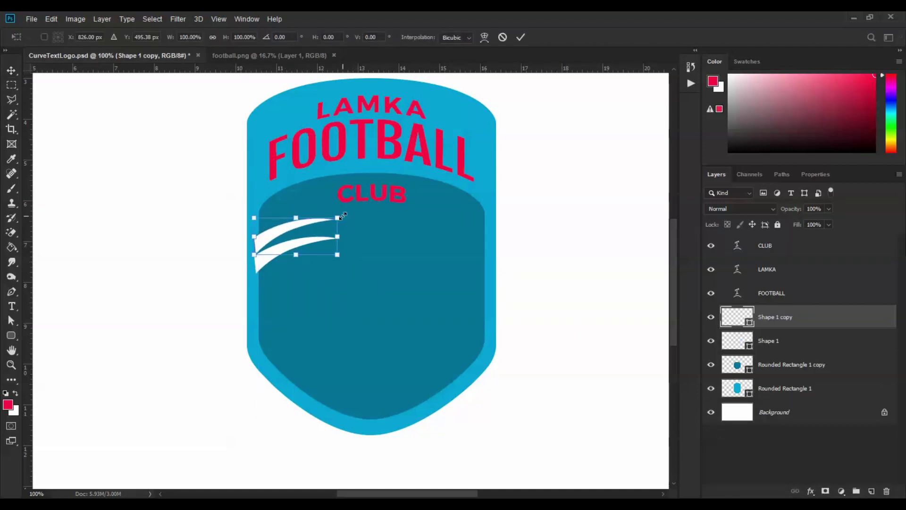
{"action": "left_click_drag", "start_coordinate": [352, 215], "coordinate": [336, 231]}
{"action": "key", "text": "ctrl+z"}
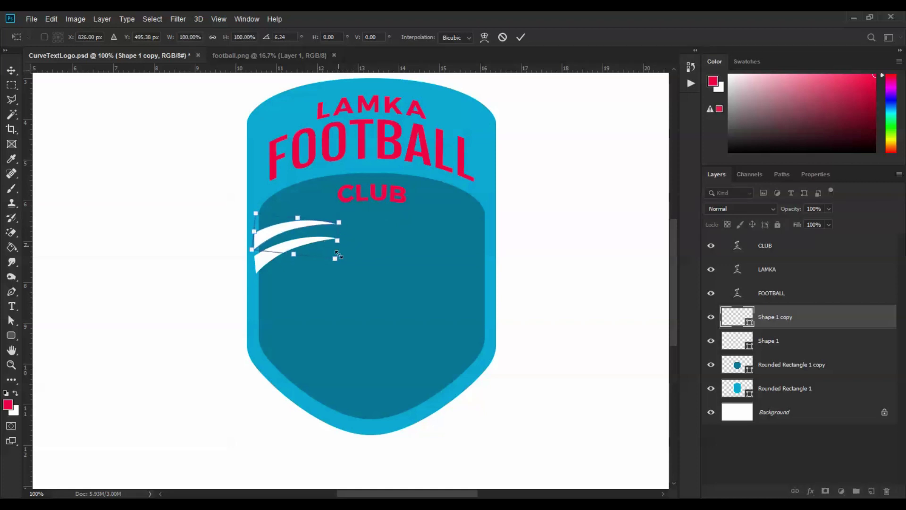
{"action": "left_click_drag", "start_coordinate": [336, 263], "coordinate": [346, 234]}
{"action": "key", "text": "Return"}
Transform the lower stripe so its tip extends slightly further toward the shield's center.
{"action": "left_click", "coordinate": [819, 344]}
{"action": "key", "text": "ctrl+t"}
{"action": "key", "text": "Return"}
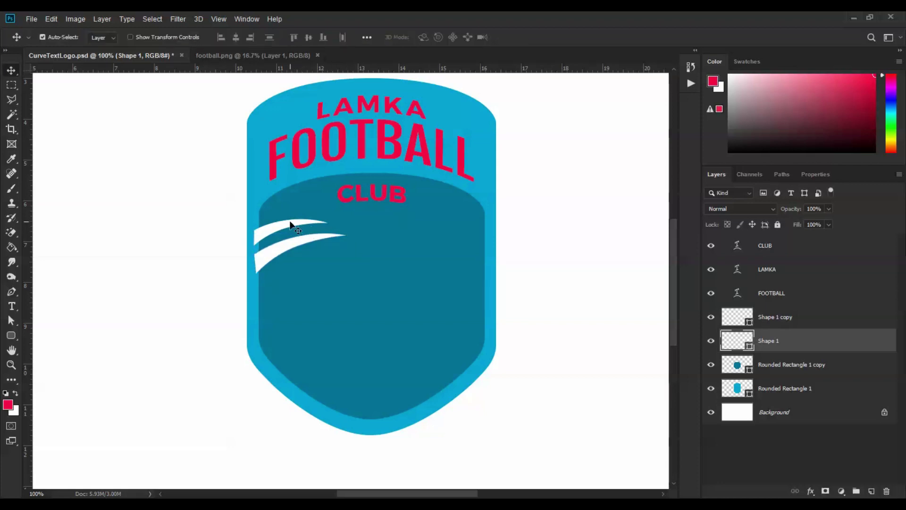
Scale the upper stripe down a little more so it is visibly shorter than the lower one.
{"action": "left_click", "coordinate": [293, 226]}
{"action": "key", "text": "ctrl+t"}
{"action": "left_click_drag", "start_coordinate": [339, 259], "coordinate": [342, 255]}
{"action": "left_click_drag", "start_coordinate": [325, 219], "coordinate": [323, 219]}
{"action": "key", "text": "Return"}
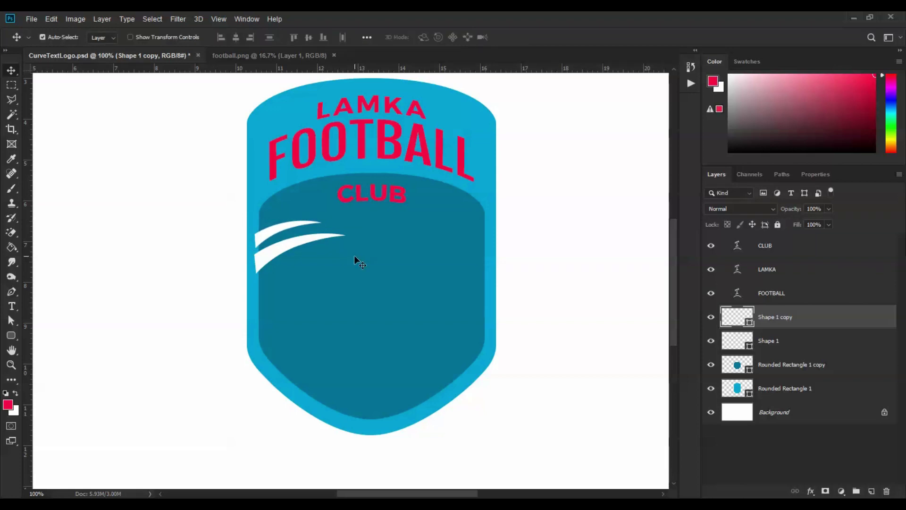
Merge the two white stripes into one shape and nudge it up slightly.
{"action": "left_click", "coordinate": [806, 345], "text": "shift"}
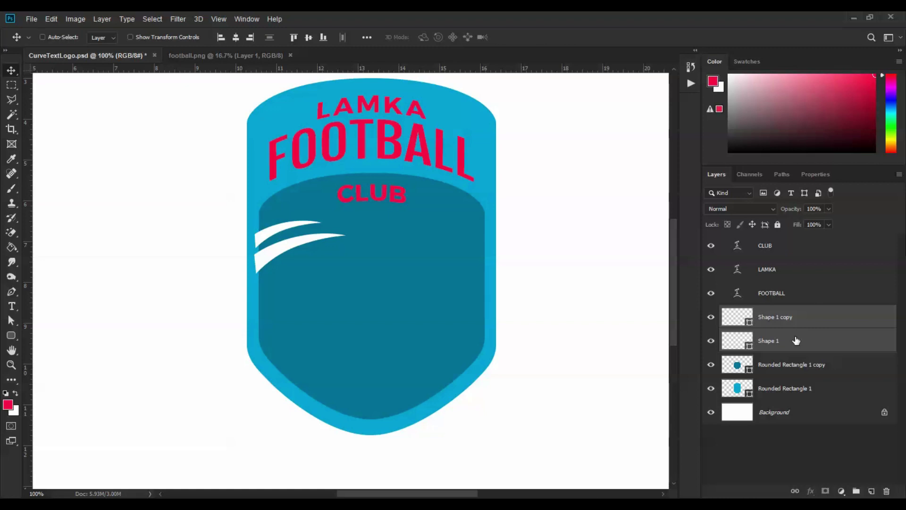
{"action": "key", "text": "ctrl+e"}
{"action": "key", "text": "Up"}
{"action": "key", "text": "Up"}
{"action": "key", "text": "Up"}
{"action": "key", "text": "Up"}
{"action": "key", "text": "Up"}
{"action": "key", "text": "Up"}
{"action": "key", "text": "Up"}
{"action": "key", "text": "Up"}
{"action": "key", "text": "Up"}
{"action": "key", "text": "Up"}
Duplicate the merged stripe pair and flip the copy horizontally.
{"action": "left_click_drag", "start_coordinate": [813, 329], "coordinate": [872, 491]}
{"action": "key", "text": "ctrl+t"}
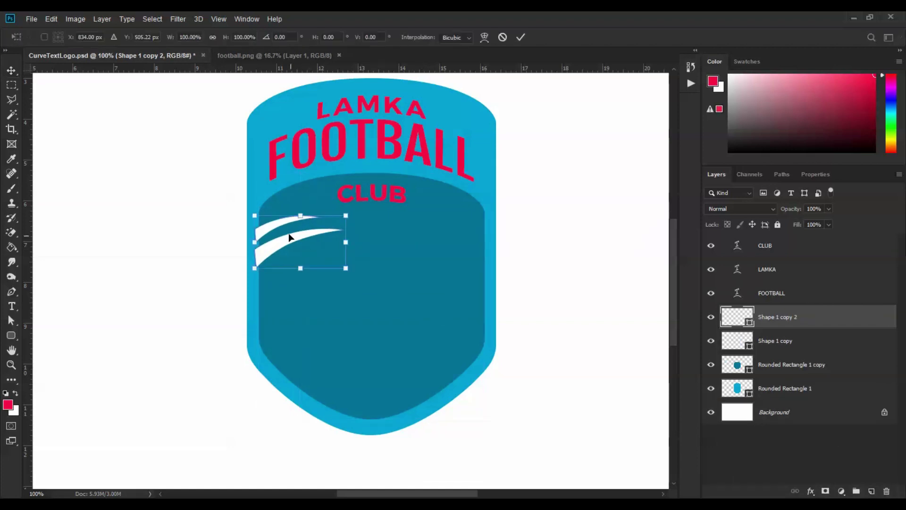
{"action": "right_click", "coordinate": [287, 234]}
{"action": "left_click", "coordinate": [323, 375]}
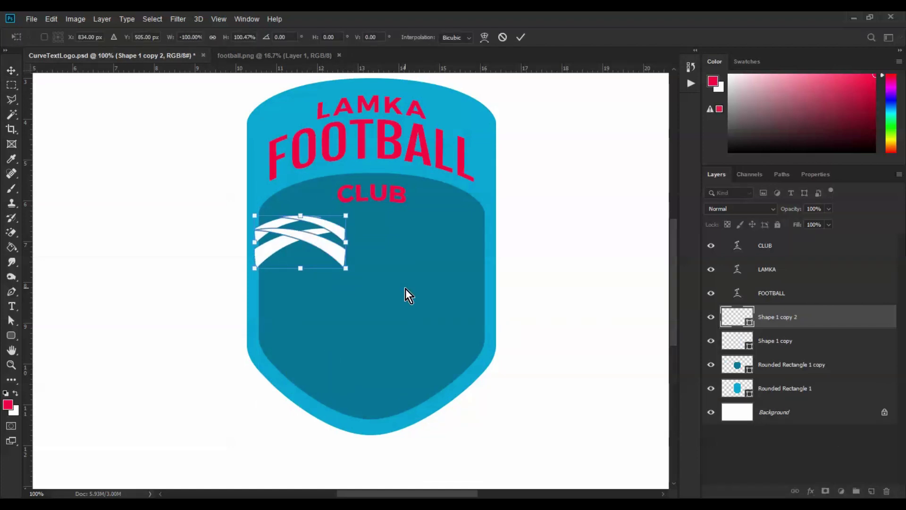
{"action": "key", "text": "Return"}
Move the flipped stripes horizontally to the shield's right edge, mirroring the left pair.
{"action": "key", "text": "shift+Right"}
{"action": "key", "text": "shift+Right"}
{"action": "key", "text": "shift+Right"}
{"action": "key", "text": "shift+Right"}
{"action": "key", "text": "shift+Right"}
{"action": "key", "text": "shift+Right"}
{"action": "key", "text": "shift+Right"}
{"action": "key", "text": "shift+Right"}
{"action": "key", "text": "shift+Right"}
{"action": "key", "text": "shift+Right"}
{"action": "key", "text": "shift+Right"}
{"action": "key", "text": "shift+Right"}
{"action": "key", "text": "shift+Right"}
{"action": "key", "text": "shift+Right"}
{"action": "key", "text": "shift+Right"}
{"action": "key", "text": "shift+Right"}
{"action": "key", "text": "shift+Right"}
{"action": "key", "text": "shift+Right"}
{"action": "key", "text": "shift+Right"}
{"action": "key", "text": "shift+Right"}
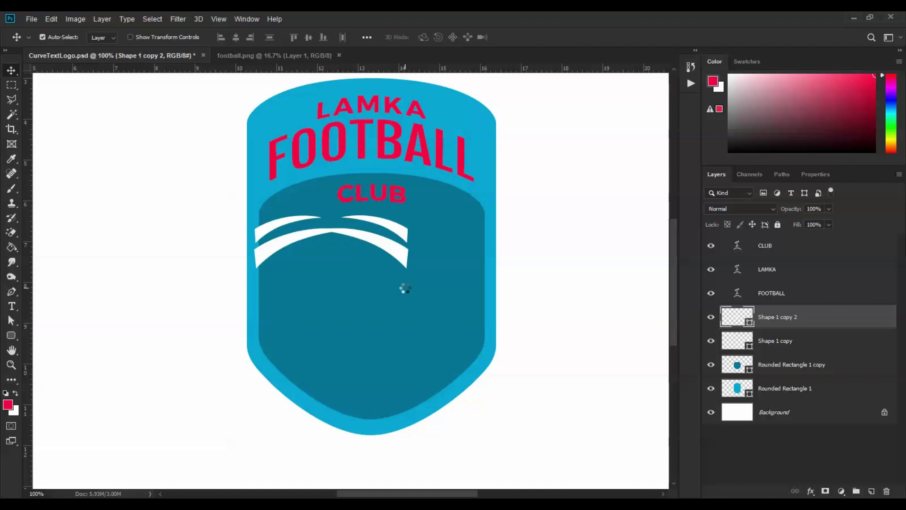
{"action": "key", "text": "Right"}
{"action": "key", "text": "Right"}
{"action": "key", "text": "Right"}
{"action": "key", "text": "Right"}
{"action": "key", "text": "Right"}
{"action": "key", "text": "Right"}
{"action": "key", "text": "Right"}
{"action": "key", "text": "Right"}
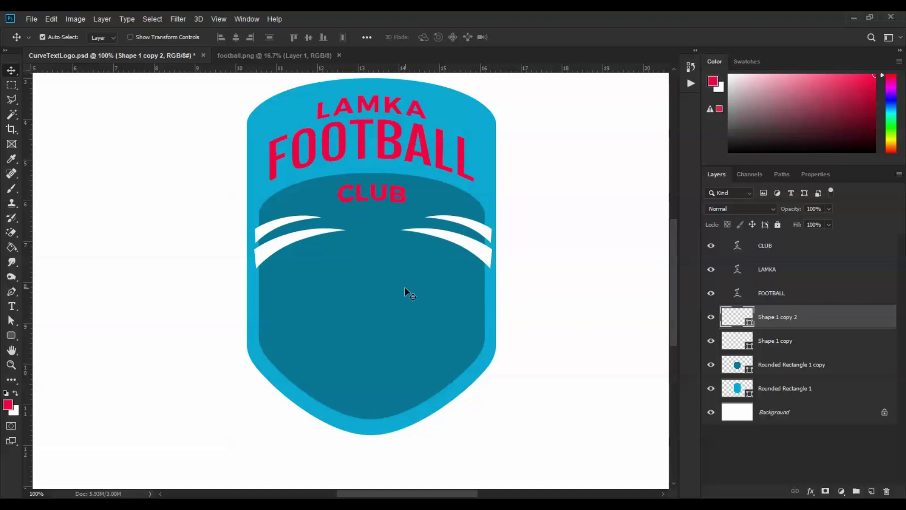
Merge the left and right stripe shapes into a single shape layer.
{"action": "left_click", "coordinate": [806, 351], "text": "shift"}
{"action": "right_click", "coordinate": [793, 341]}
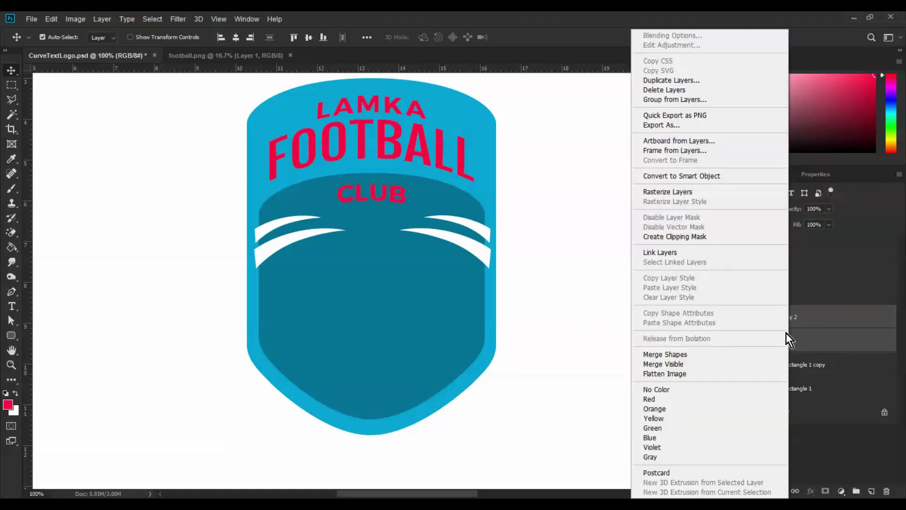
{"action": "left_click", "coordinate": [720, 354]}
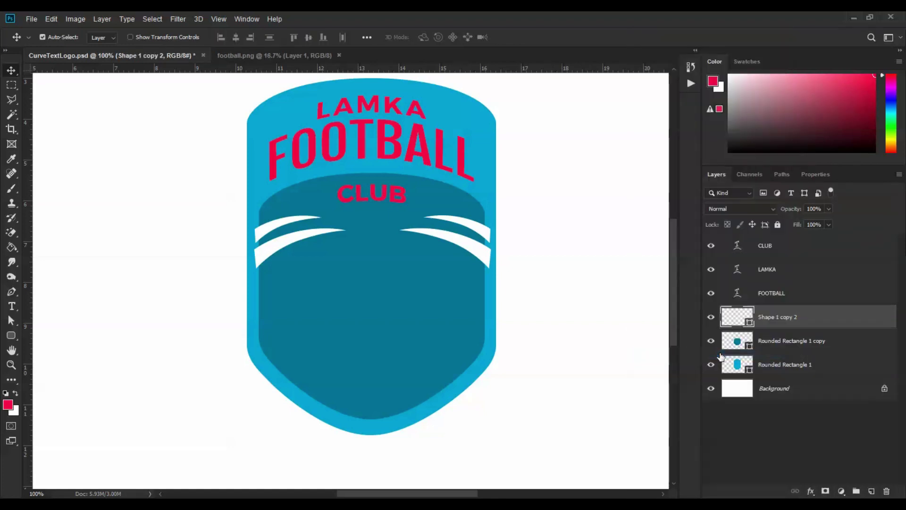
Subtract the white stripe shape from the dark inner shield shape beneath it.
{"action": "left_click", "coordinate": [772, 343], "text": "ctrl"}
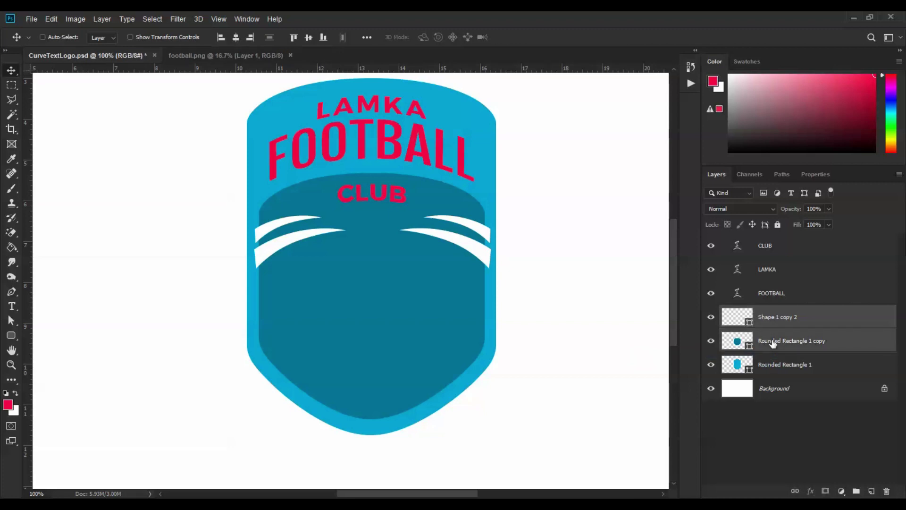
{"action": "left_click", "coordinate": [96, 21]}
{"action": "mouse_move", "coordinate": [178, 344]}
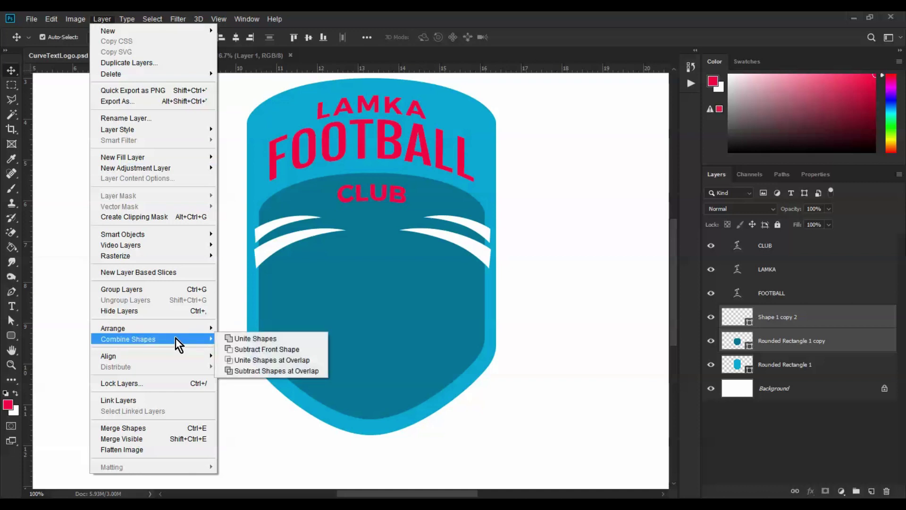
{"action": "left_click", "coordinate": [261, 350]}
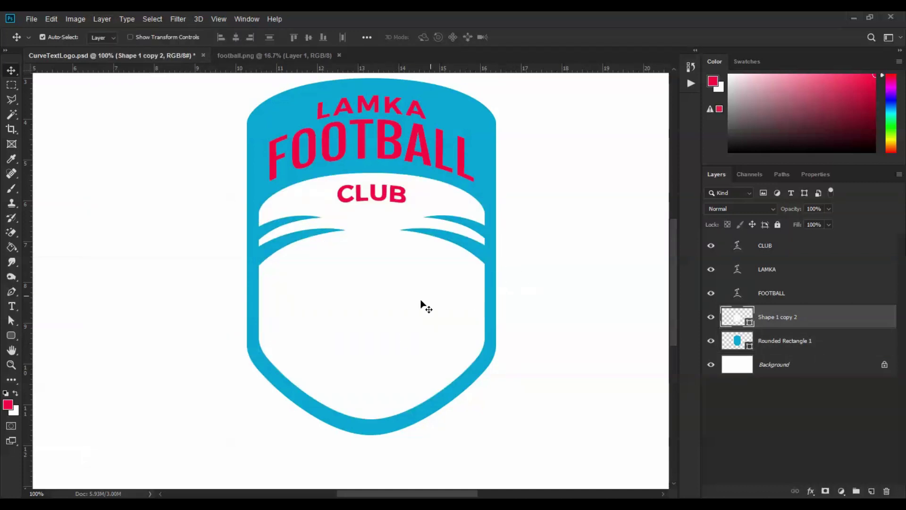
Recolour the cut-out inner shield shape to dark teal, #027594.
{"action": "double_click", "coordinate": [738, 321]}
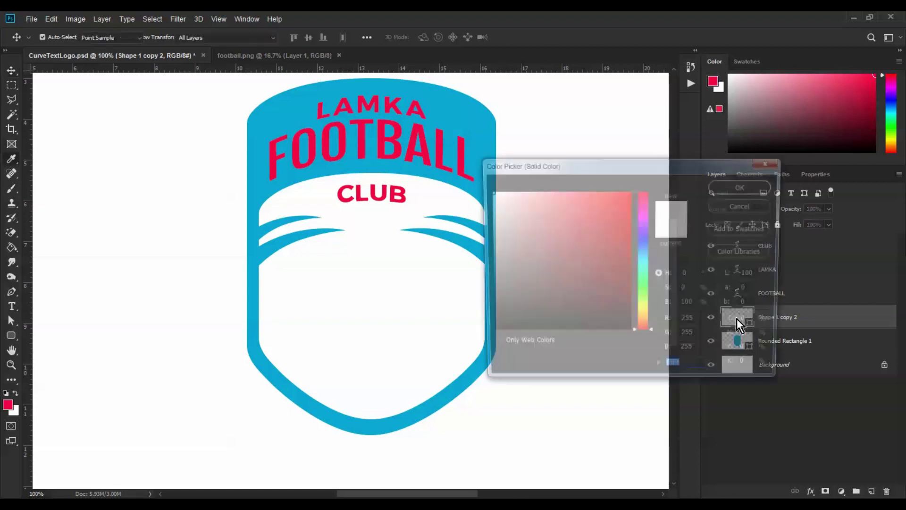
{"action": "left_click", "coordinate": [465, 177]}
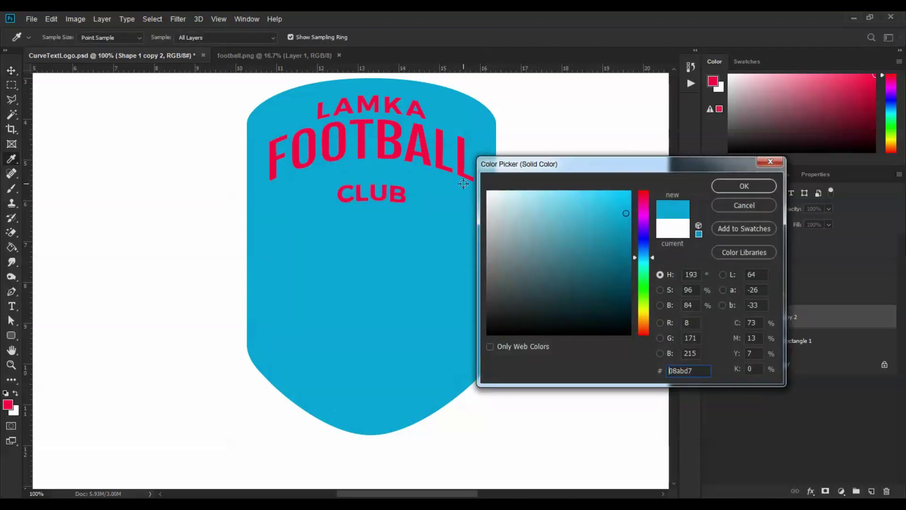
{"action": "left_click", "coordinate": [623, 250]}
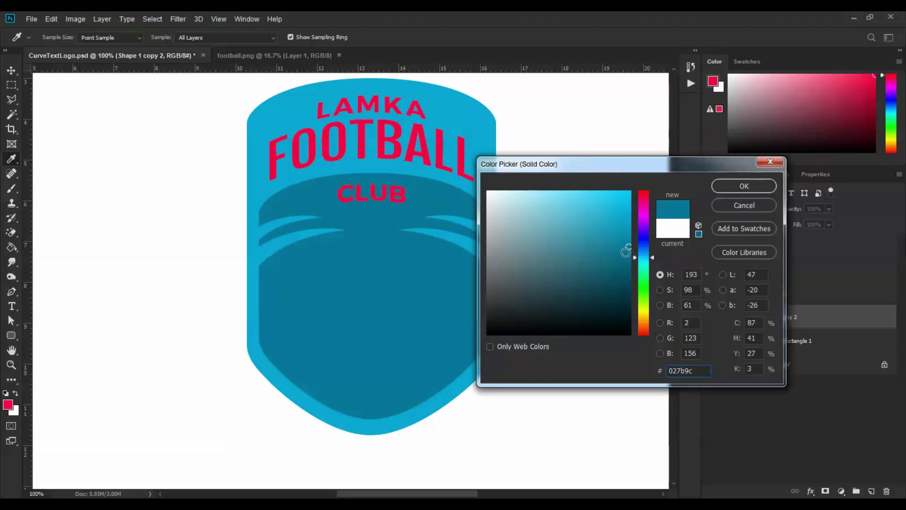
{"action": "left_click", "coordinate": [629, 251]}
{"action": "left_click", "coordinate": [755, 188]}
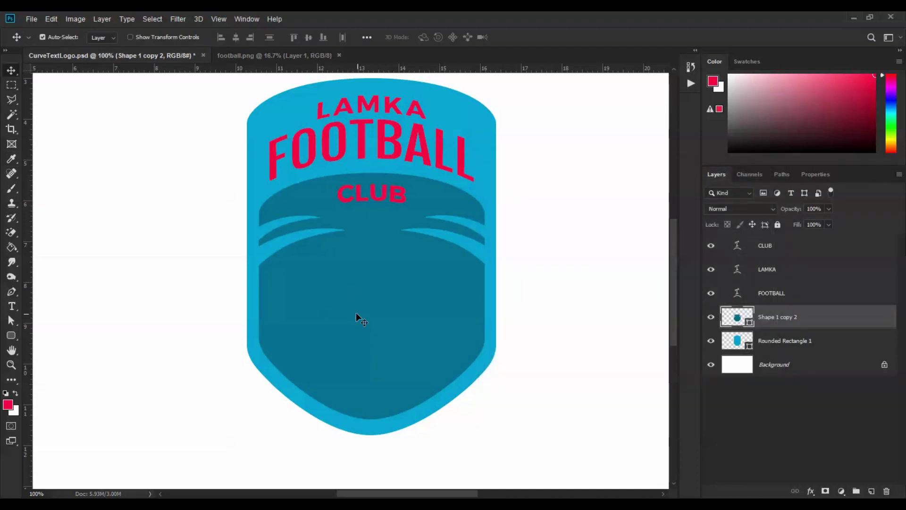
Set the foreground colour to the dark teal sampled from the inner shield.
{"action": "left_click", "coordinate": [7, 405]}
{"action": "left_click", "coordinate": [307, 306]}
{"action": "key", "text": "Return"}
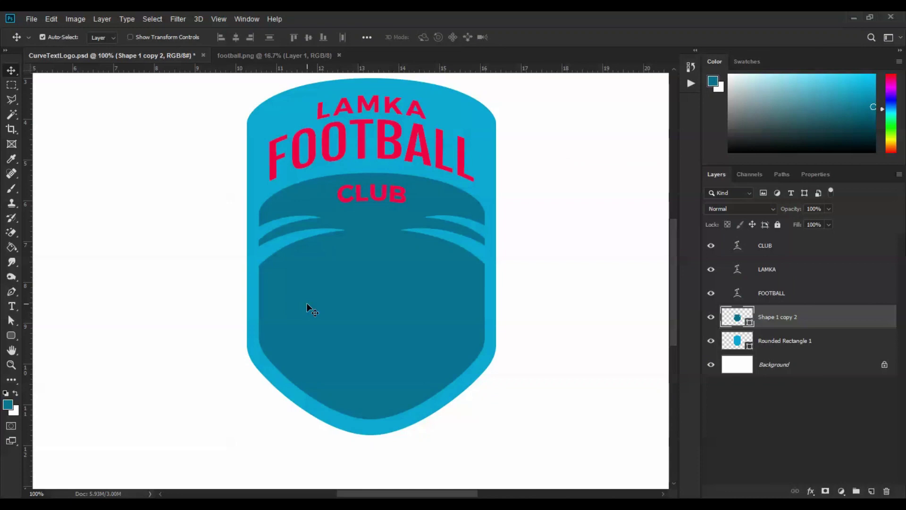
Add a linear Gradient Overlay to the inner shield with its angle set to 0°.
{"action": "left_click", "coordinate": [152, 19]}
{"action": "mouse_move", "coordinate": [95, 19]}
{"action": "mouse_move", "coordinate": [152, 131]}
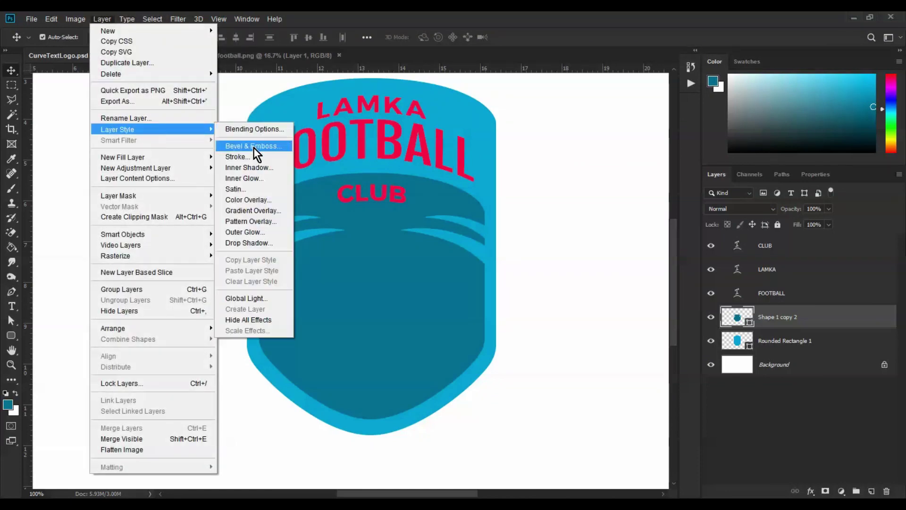
{"action": "left_click", "coordinate": [267, 211]}
{"action": "left_click_drag", "start_coordinate": [533, 162], "coordinate": [496, 126]}
{"action": "left_click_drag", "start_coordinate": [638, 227], "coordinate": [584, 228]}
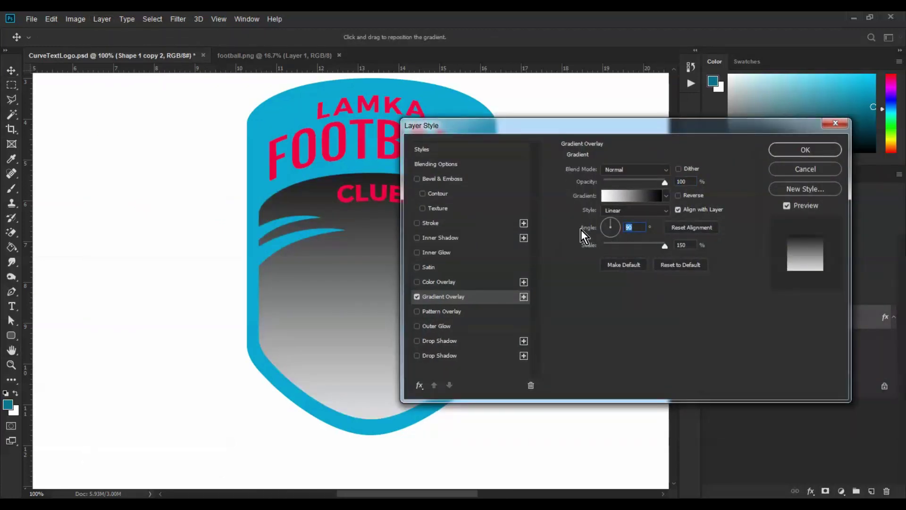
{"action": "type", "text": "0"}
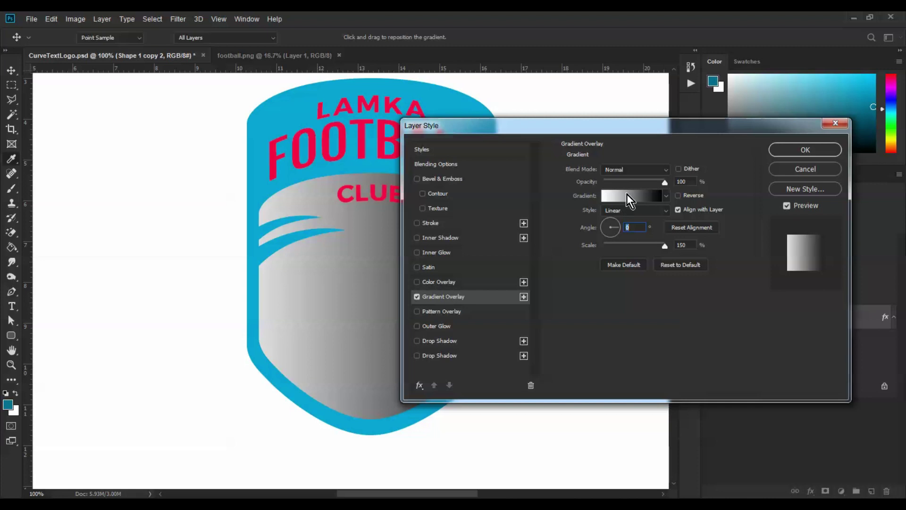
Set both the start and end colour stops of the overlay gradient to the dark teal foreground colour.
{"action": "left_click", "coordinate": [627, 194]}
{"action": "left_click_drag", "start_coordinate": [698, 104], "coordinate": [435, 111]}
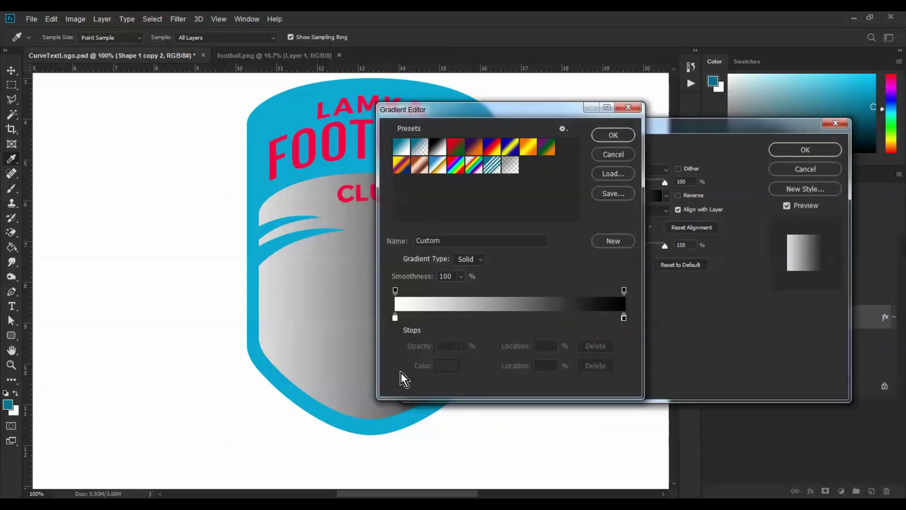
{"action": "left_click", "coordinate": [395, 317]}
{"action": "left_click", "coordinate": [8, 407]}
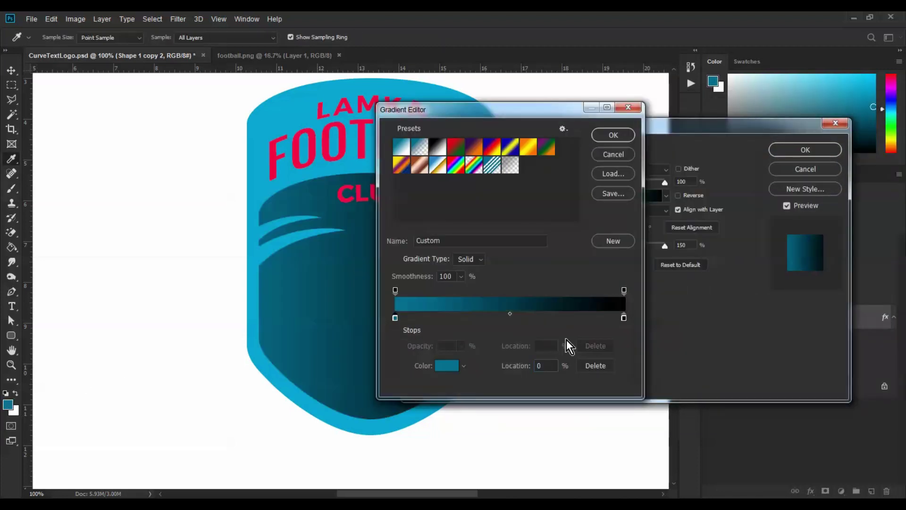
{"action": "left_click", "coordinate": [610, 318]}
{"action": "left_click_drag", "start_coordinate": [625, 318], "coordinate": [642, 129]}
{"action": "left_click", "coordinate": [741, 151]}
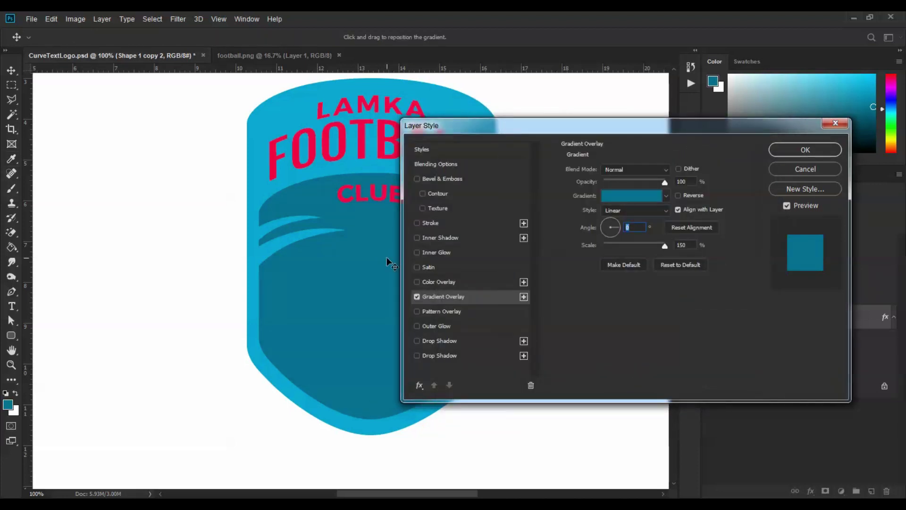
Move the gradient's end stop to 100% and add a lighter teal stop at 50%.
{"action": "left_click_drag", "start_coordinate": [545, 126], "coordinate": [680, 122]}
{"action": "left_click", "coordinate": [761, 194]}
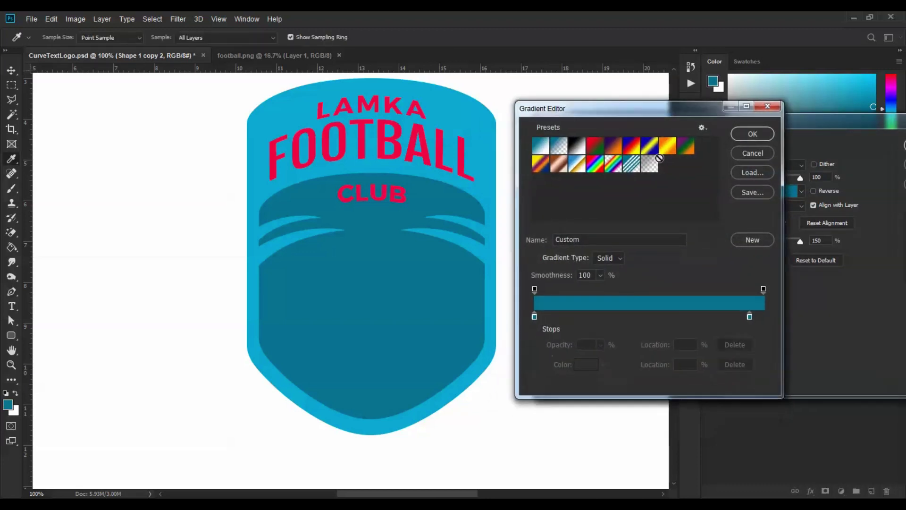
{"action": "left_click_drag", "start_coordinate": [750, 317], "coordinate": [764, 317]}
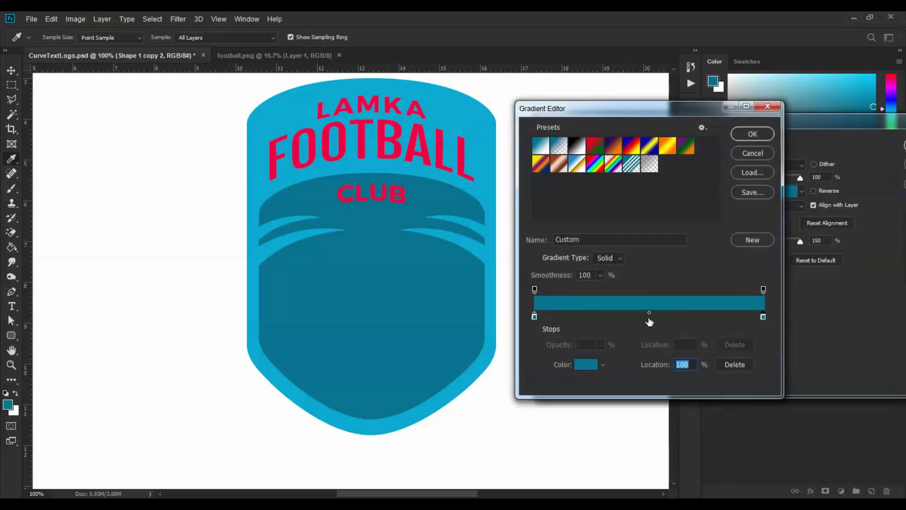
{"action": "left_click", "coordinate": [586, 365]}
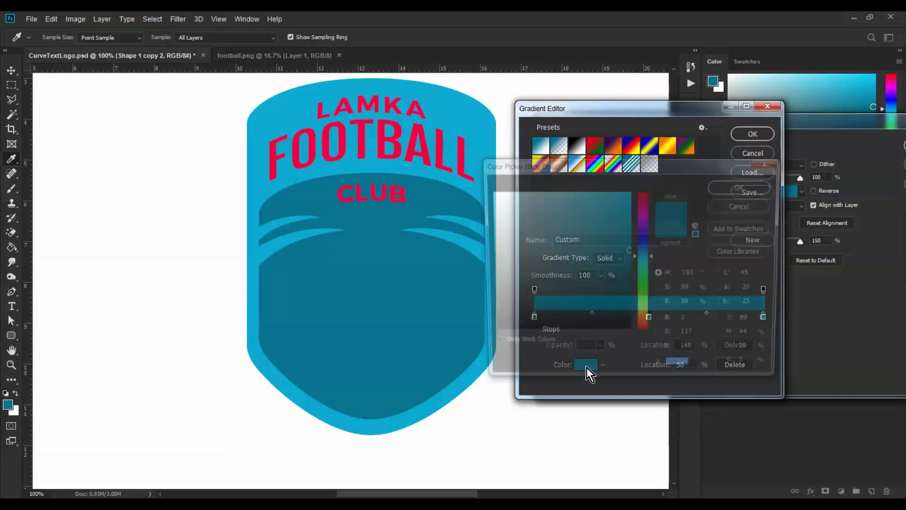
{"action": "left_click", "coordinate": [627, 239]}
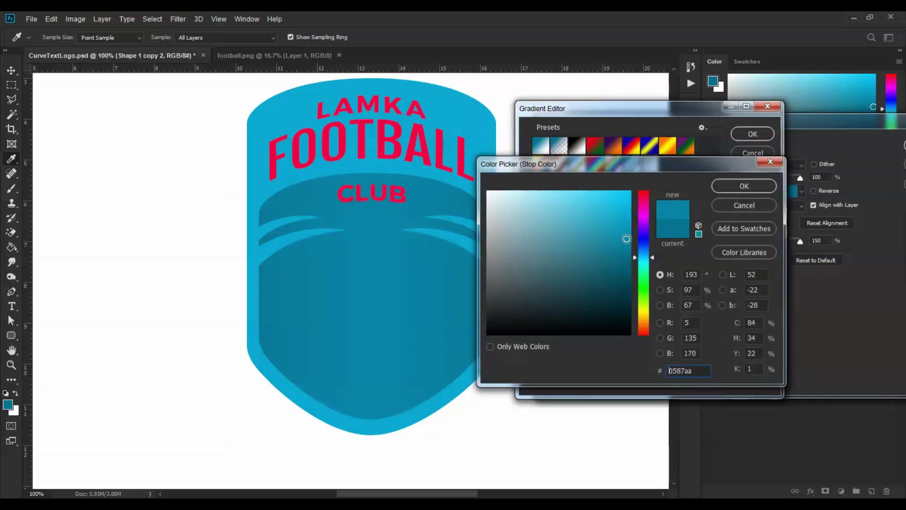
{"action": "left_click", "coordinate": [627, 237]}
{"action": "left_click", "coordinate": [727, 189]}
Duplicate the dark start stop and place the copy against the 50% stop to form a hard split.
{"action": "left_click", "coordinate": [534, 316]}
{"action": "left_click", "coordinate": [556, 317]}
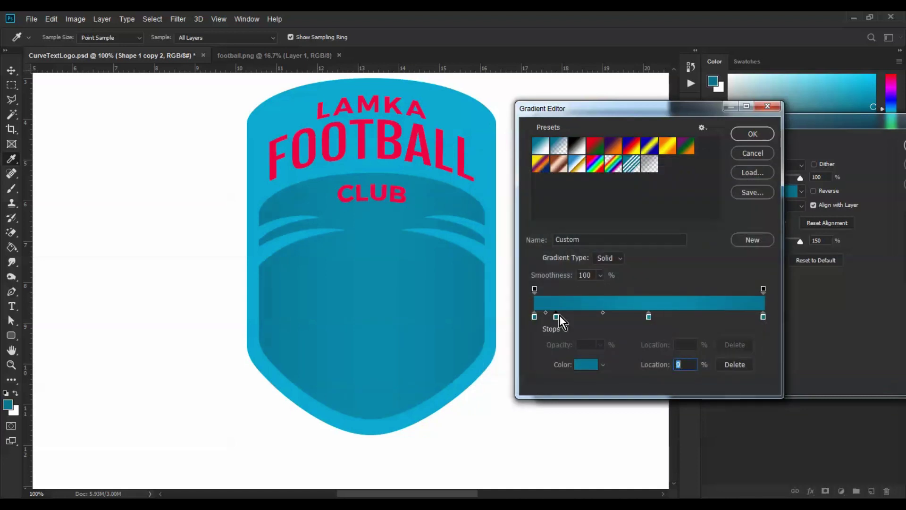
{"action": "left_click_drag", "start_coordinate": [559, 317], "coordinate": [647, 316]}
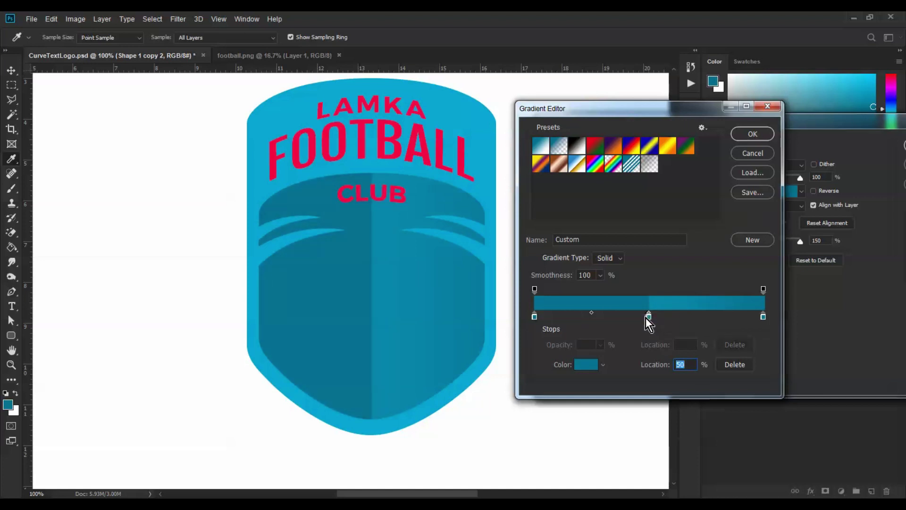
{"action": "mouse_move", "coordinate": [647, 319]}
{"action": "left_mouse_down"}
{"action": "mouse_move", "coordinate": [638, 322]}
{"action": "mouse_move", "coordinate": [650, 319]}
{"action": "left_mouse_up"}
Change the gradient's start stop at 0% to the lighter teal #0888aa.
{"action": "left_click", "coordinate": [535, 316]}
{"action": "left_click", "coordinate": [584, 364]}
{"action": "left_click", "coordinate": [624, 239]}
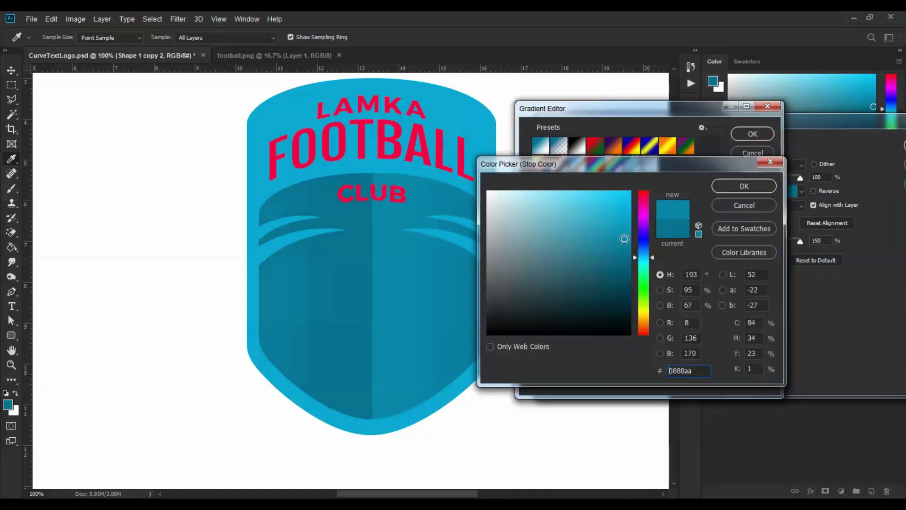
{"action": "left_click", "coordinate": [743, 187]}
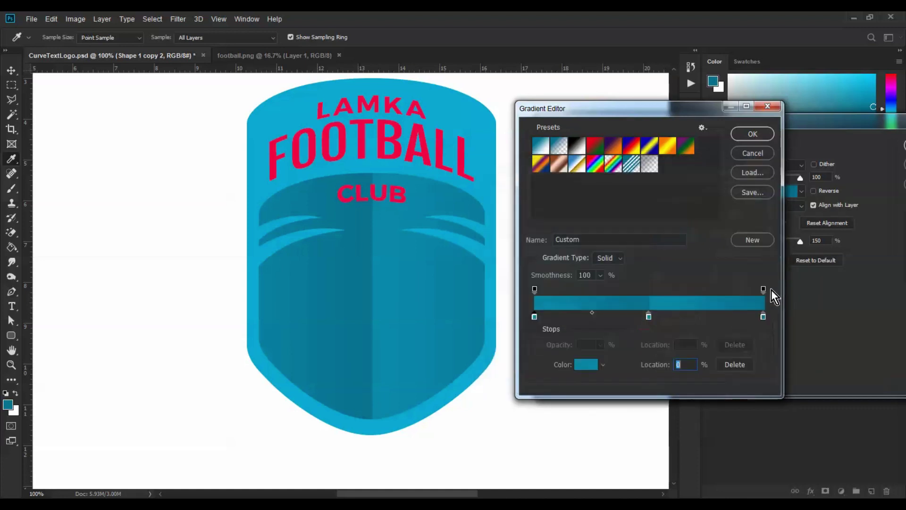
Change the gradient's end stop to the lighter teal #0789ac and apply the gradient overlay.
{"action": "left_click", "coordinate": [585, 364]}
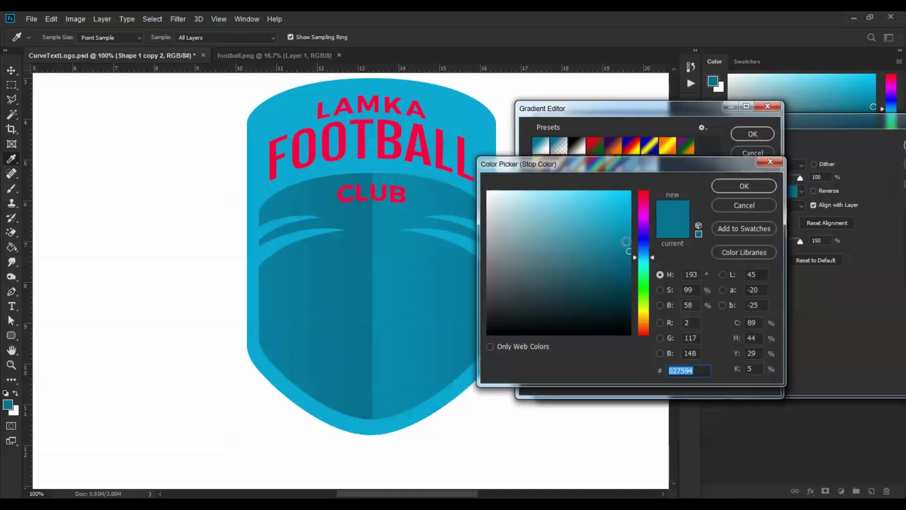
{"action": "left_click", "coordinate": [625, 238]}
{"action": "key", "text": "Return"}
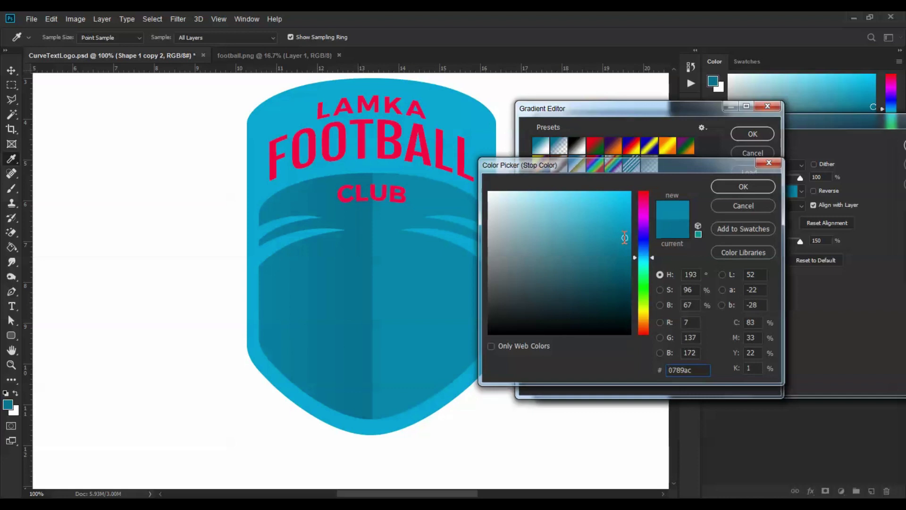
{"action": "key", "text": "Return"}
{"action": "key", "text": "Return"}
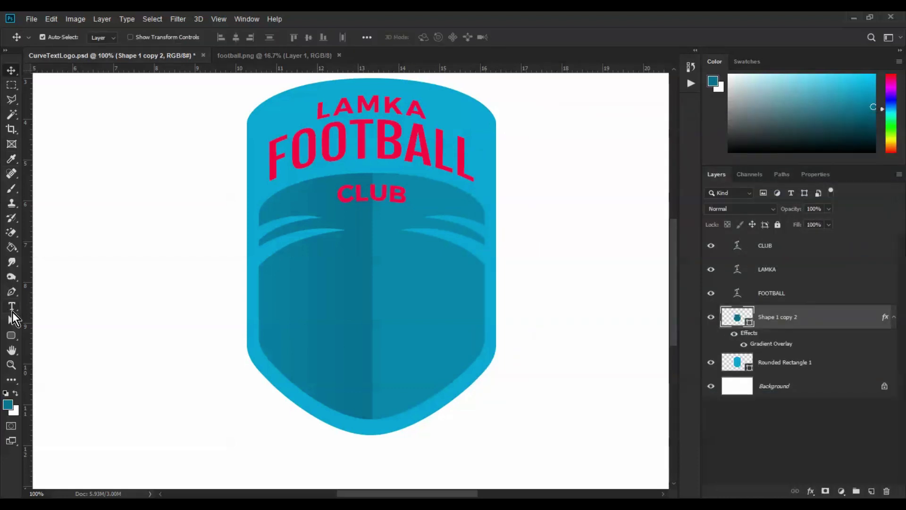
Change the colour of the FOOTBALL text to white, #ffffff.
{"action": "key", "text": "t"}
{"action": "left_click", "coordinate": [363, 143]}
{"action": "key", "text": "ctrl+a"}
{"action": "left_click", "coordinate": [430, 37]}
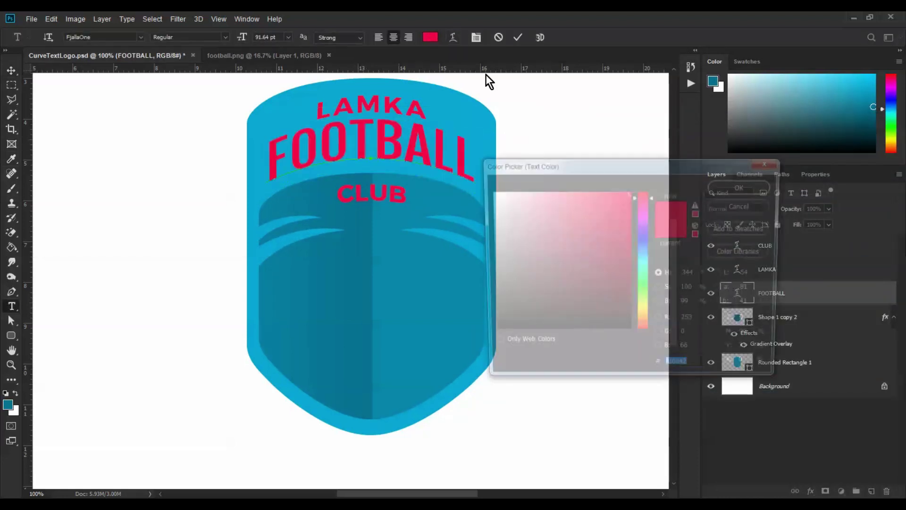
{"action": "type", "text": "ffffff"}
{"action": "left_click", "coordinate": [745, 186]}
Change the colour of the LAMKA text to white, #ffffff.
{"action": "left_click", "coordinate": [330, 103]}
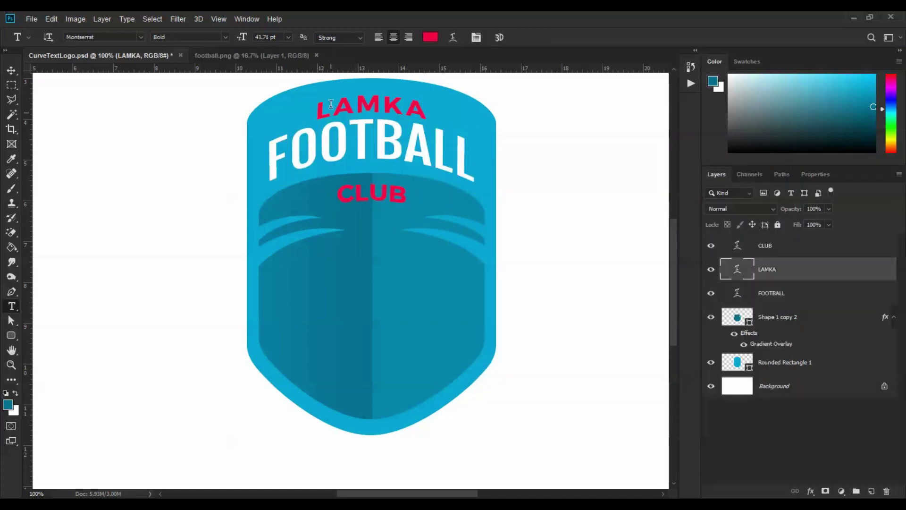
{"action": "left_click", "coordinate": [377, 99]}
{"action": "key", "text": "ctrl+a"}
{"action": "left_click", "coordinate": [430, 37]}
{"action": "type", "text": "ffffff"}
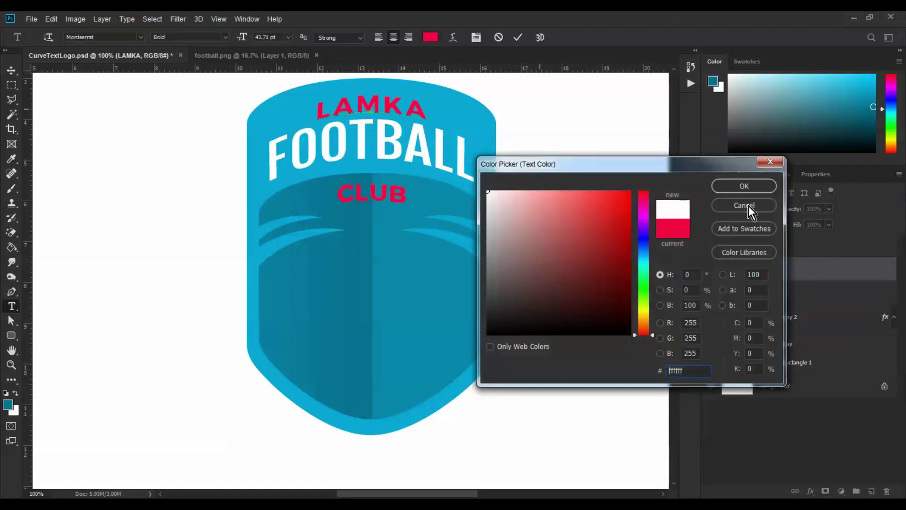
{"action": "key", "text": "Return"}
{"action": "left_click", "coordinate": [496, 208]}
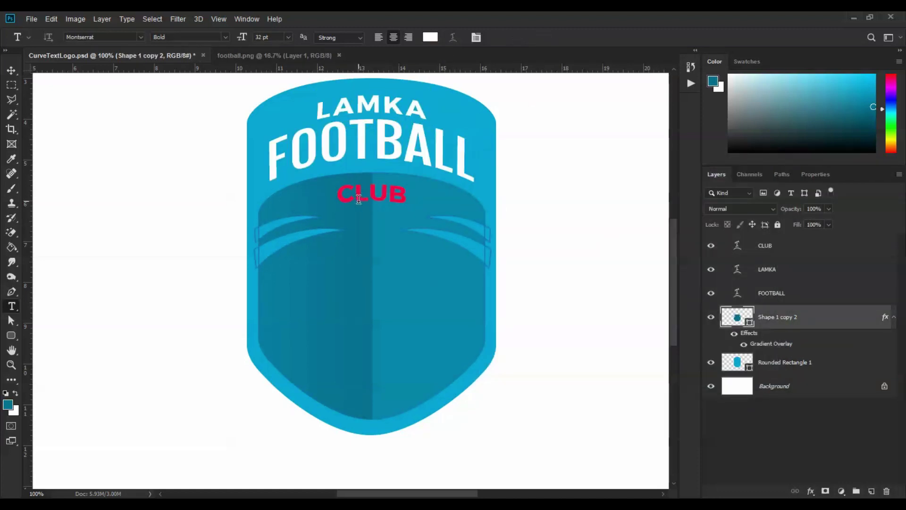
Change the colour of the CLUB text to white, #ffffff.
{"action": "left_click", "coordinate": [358, 199]}
{"action": "key", "text": "ctrl+a"}
{"action": "left_click", "coordinate": [429, 37]}
{"action": "type", "text": "ffffff"}
{"action": "key", "text": "Return"}
{"action": "left_click", "coordinate": [12, 70]}
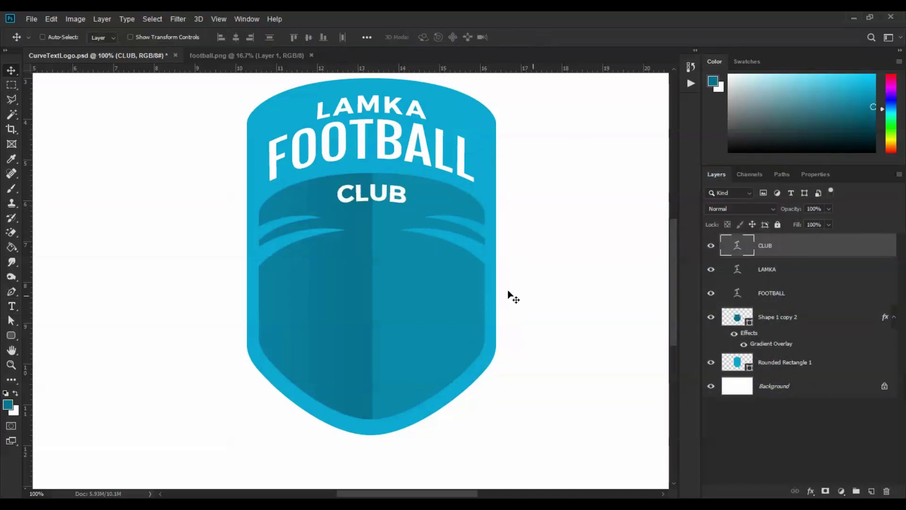
Bring the ball artwork from football.png into the CurveTextLogo.psd document as a new layer.
{"action": "key", "text": "ctrl+minus"}
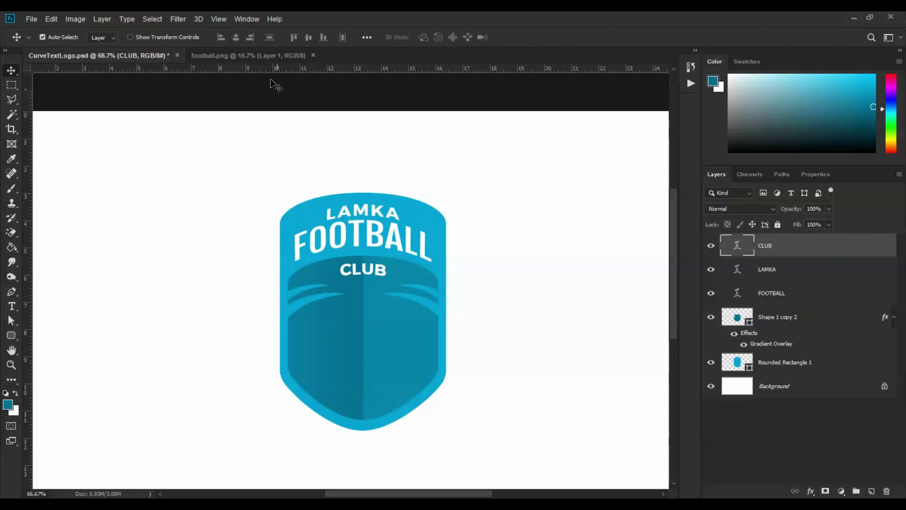
{"action": "left_click", "coordinate": [240, 57]}
{"action": "left_click_drag", "start_coordinate": [373, 262], "coordinate": [362, 339]}
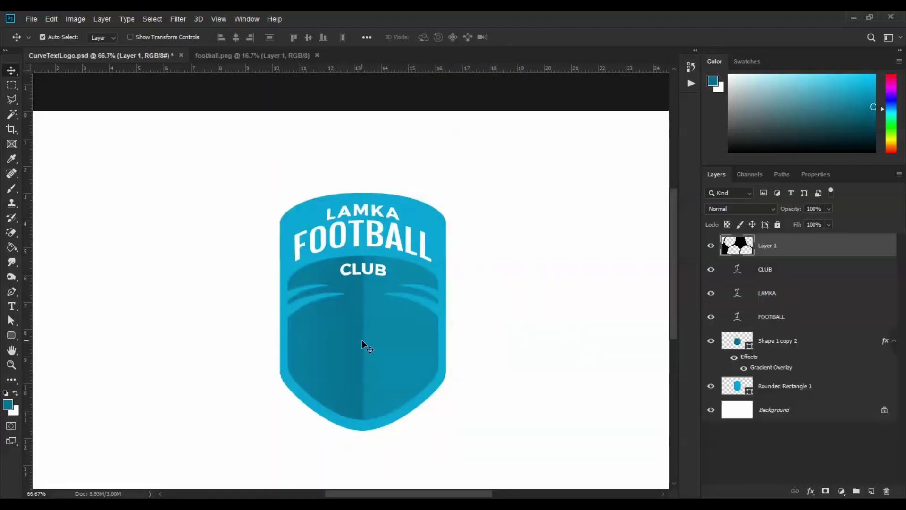
Scale the oversized football down to fit inside the shield and place it below the CLUB text.
{"action": "key", "text": "ctrl+t"}
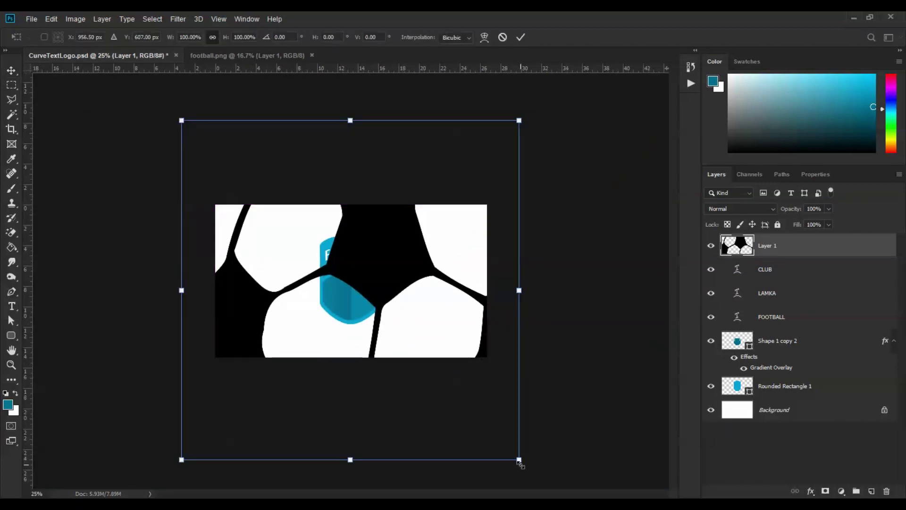
{"action": "left_click_drag", "start_coordinate": [519, 460], "coordinate": [309, 250]}
{"action": "left_click_drag", "start_coordinate": [257, 230], "coordinate": [381, 363]}
{"action": "left_click_drag", "start_coordinate": [433, 382], "coordinate": [356, 301]}
{"action": "key", "text": "Return"}
Shrink the football slightly more and reposition it in the middle of the lower inner shield.
{"action": "key", "text": "ctrl+plus"}
{"action": "key", "text": "ctrl+plus"}
{"action": "key", "text": "ctrl+plus"}
{"action": "key", "text": "ctrl+plus"}
{"action": "key", "text": "ctrl+t"}
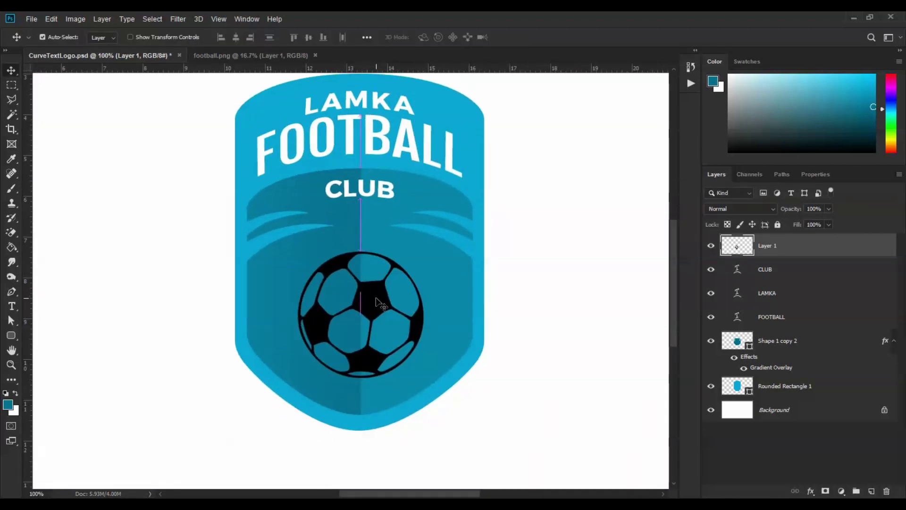
{"action": "mouse_move", "coordinate": [424, 378]}
{"action": "left_mouse_down"}
{"action": "mouse_move", "coordinate": [407, 361]}
{"action": "mouse_move", "coordinate": [415, 368]}
{"action": "left_mouse_up"}
{"action": "left_click_drag", "start_coordinate": [364, 348], "coordinate": [368, 356]}
{"action": "key", "text": "Return"}
Centre the football horizontally on the canvas and add an empty layer directly beneath it.
{"action": "left_click", "coordinate": [781, 411], "text": "ctrl"}
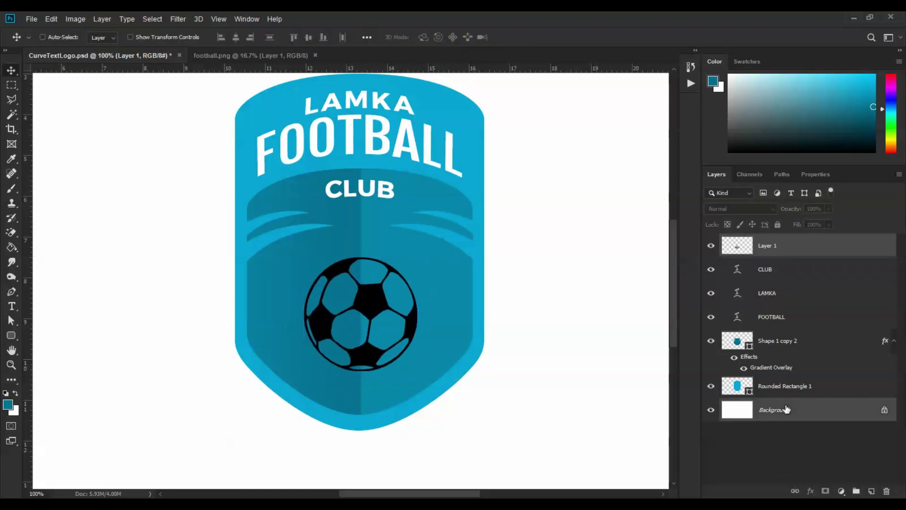
{"action": "left_click", "coordinate": [236, 37]}
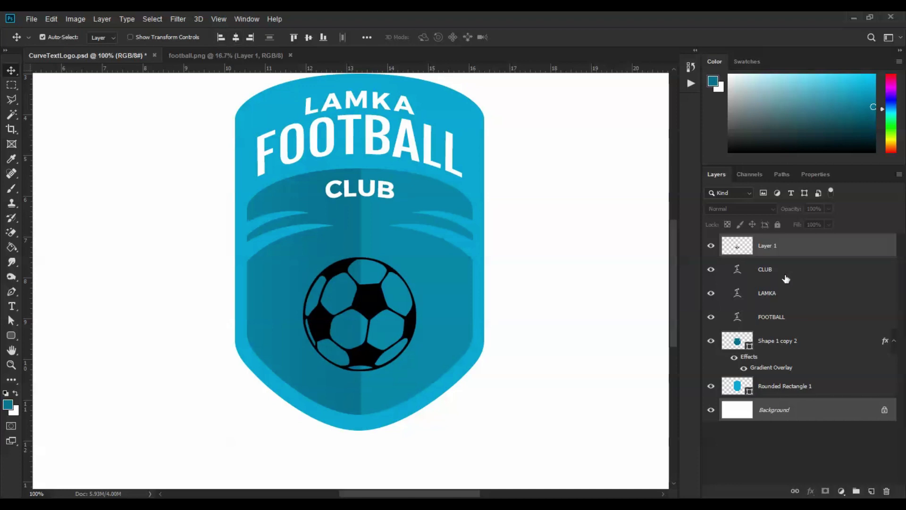
{"action": "left_click", "coordinate": [797, 270]}
{"action": "left_click", "coordinate": [872, 492]}
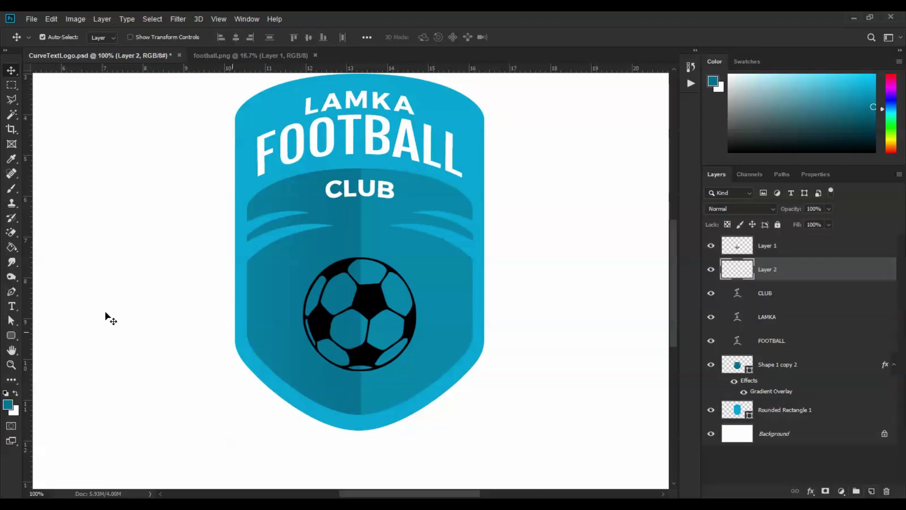
Set the foreground colour to white and draw an ellipse shape about 206 × 203 px behind the football.
{"action": "left_click", "coordinate": [7, 406]}
{"action": "key", "text": "Return"}
{"action": "key", "text": "ctrl+plus"}
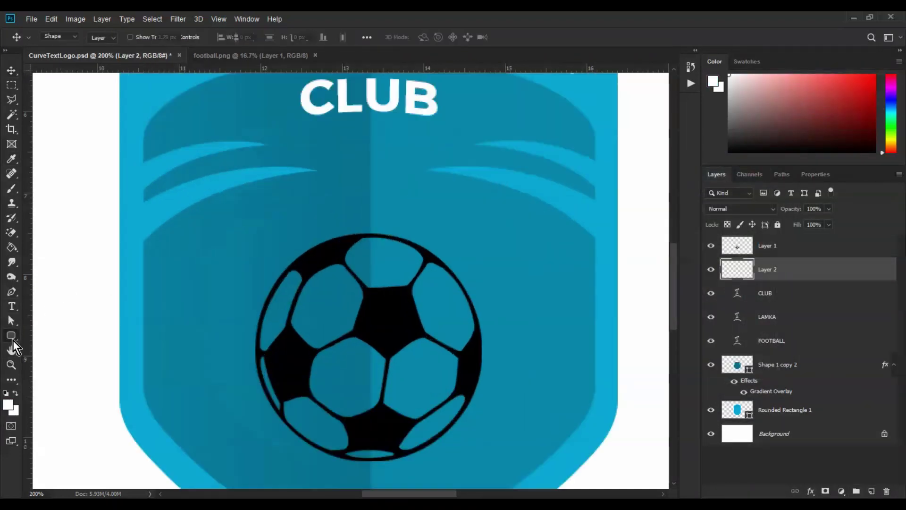
{"action": "right_click", "coordinate": [12, 337]}
{"action": "left_click", "coordinate": [42, 359]}
{"action": "scroll", "coordinate": [293, 202], "scroll_direction": "down", "scroll_amount": 5}
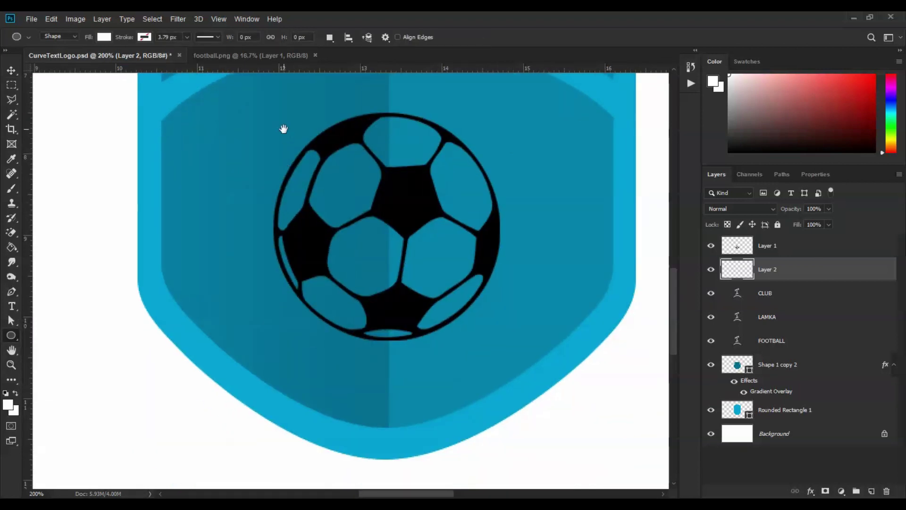
{"action": "scroll", "coordinate": [278, 128], "scroll_direction": "up", "scroll_amount": 1}
{"action": "left_click_drag", "start_coordinate": [271, 130], "coordinate": [502, 360]}
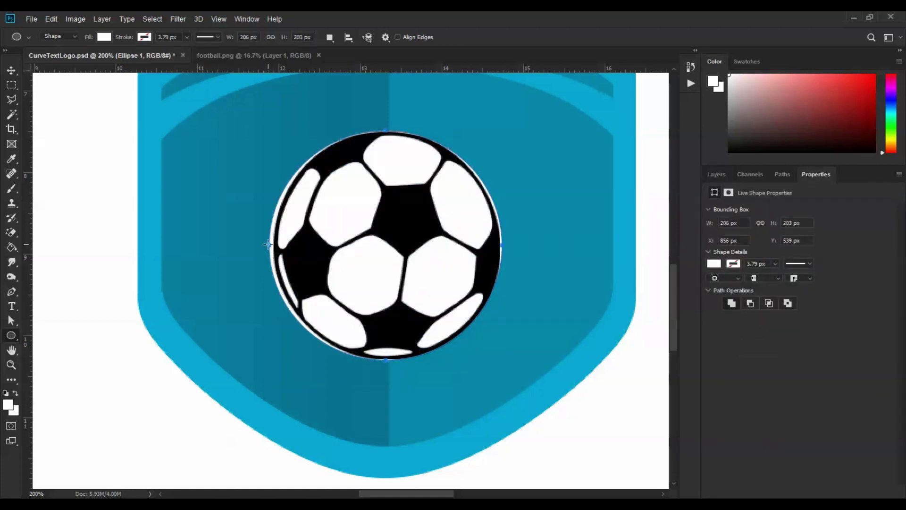
Transform the white ellipse to 200 × 202 px so it matches the football's outline.
{"action": "left_click", "coordinate": [287, 248]}
{"action": "left_click", "coordinate": [472, 203]}
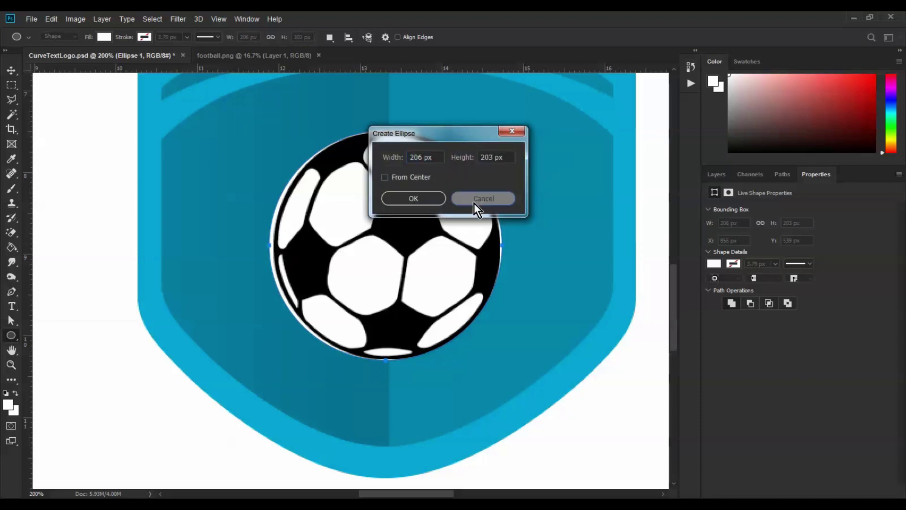
{"action": "key", "text": "ctrl+t"}
{"action": "left_click_drag", "start_coordinate": [269, 245], "coordinate": [274, 245]}
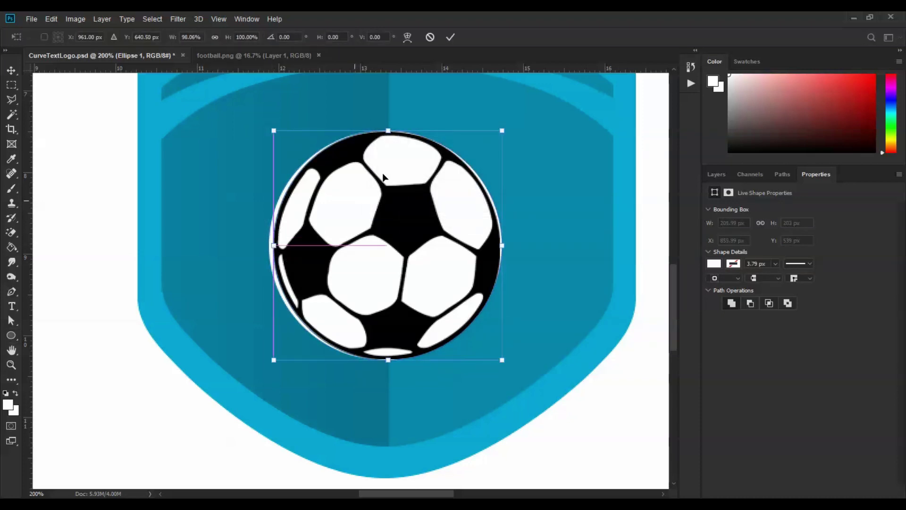
{"action": "left_click_drag", "start_coordinate": [388, 131], "coordinate": [390, 133]}
{"action": "left_click_drag", "start_coordinate": [504, 246], "coordinate": [500, 247]}
{"action": "key", "text": "Return"}
Use the Pen tool with Subtract Front Shape to cut the football's right-centre panel out of the white ellipse.
{"action": "key", "text": "ctrl+plus"}
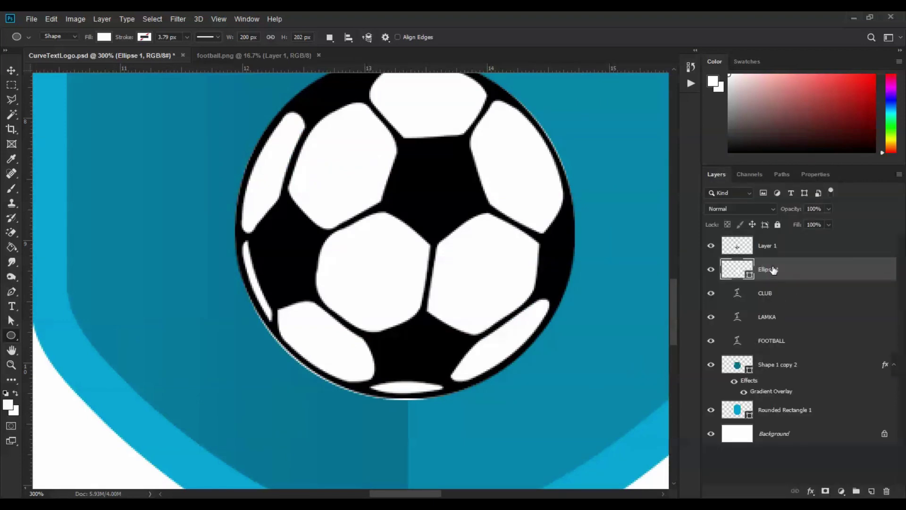
{"action": "left_click", "coordinate": [12, 291]}
{"action": "left_click", "coordinate": [559, 252]}
{"action": "left_click", "coordinate": [330, 37]}
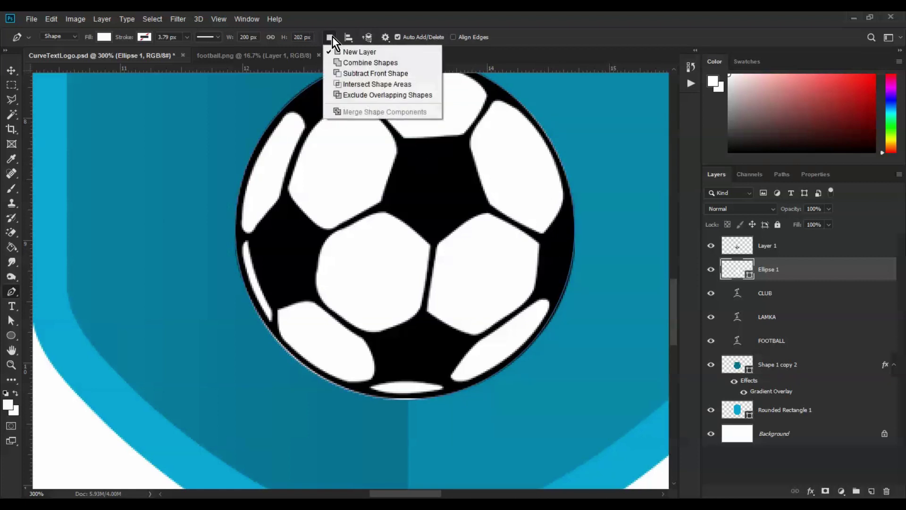
{"action": "left_click", "coordinate": [352, 75]}
{"action": "scroll", "coordinate": [534, 353], "scroll_direction": "up", "scroll_amount": 4}
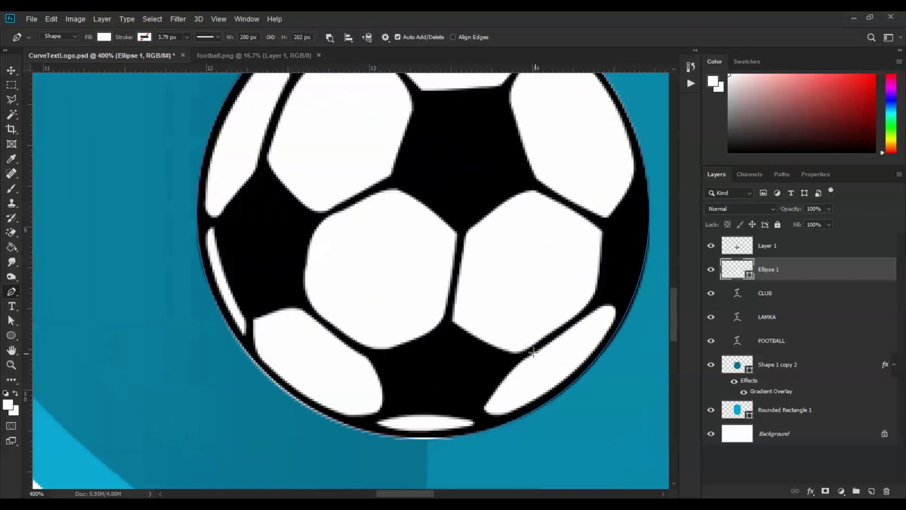
{"action": "scroll", "coordinate": [474, 364], "scroll_direction": "up", "scroll_amount": 1}
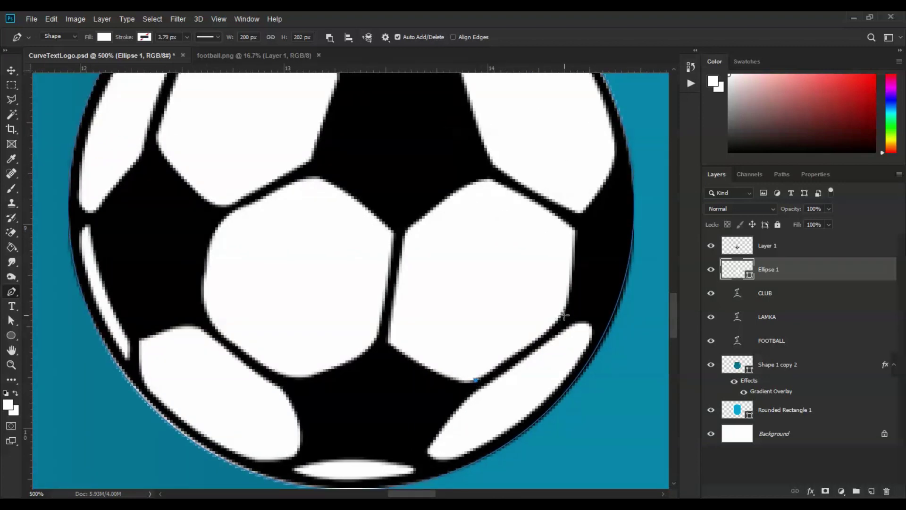
{"action": "left_click_drag", "start_coordinate": [562, 312], "coordinate": [573, 292]}
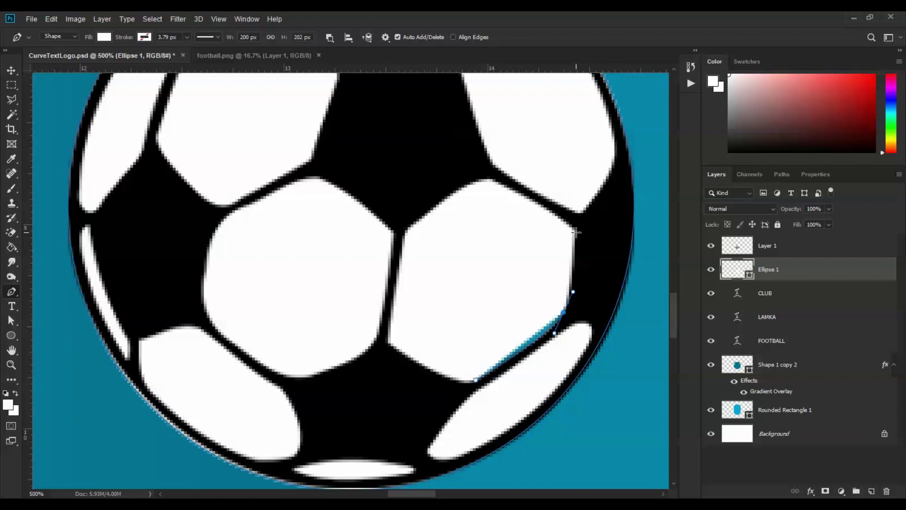
{"action": "left_click", "coordinate": [576, 230]}
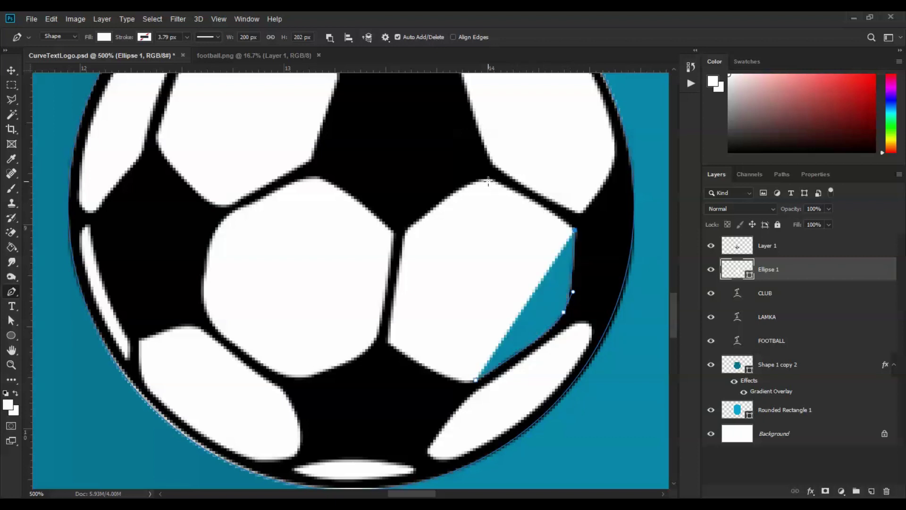
{"action": "left_click_drag", "start_coordinate": [486, 179], "coordinate": [500, 177]}
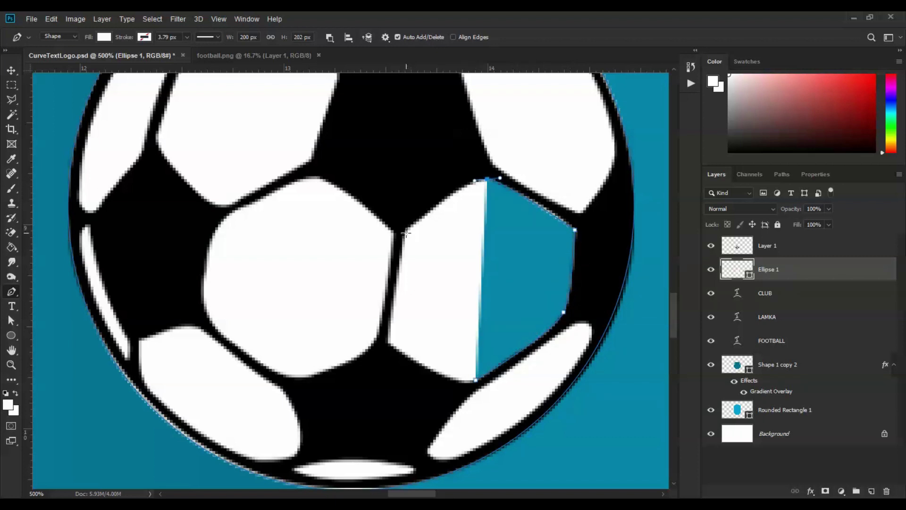
{"action": "left_click_drag", "start_coordinate": [407, 232], "coordinate": [405, 242]}
{"action": "left_click", "coordinate": [388, 344]}
{"action": "left_click", "coordinate": [475, 380]}
Trace the football's lower-right edge panel and upper-right panel to cut them out of the white ellipse.
{"action": "left_click", "coordinate": [430, 453]}
{"action": "left_click_drag", "start_coordinate": [472, 394], "coordinate": [488, 383]}
{"action": "left_click_drag", "start_coordinate": [579, 322], "coordinate": [594, 331]}
{"action": "left_click", "coordinate": [431, 453]}
{"action": "left_click_drag", "start_coordinate": [540, 213], "coordinate": [484, 331]}
{"action": "left_click", "coordinate": [525, 330]}
{"action": "left_click_drag", "start_coordinate": [403, 178], "coordinate": [406, 166]}
{"action": "left_click_drag", "start_coordinate": [451, 110], "coordinate": [486, 121]}
{"action": "left_click", "coordinate": [525, 330]}
Trace the football's top panel with curved anchors to cut it out of the white ellipse.
{"action": "left_click_drag", "start_coordinate": [370, 219], "coordinate": [413, 341]}
{"action": "left_click", "coordinate": [339, 292]}
{"action": "left_click_drag", "start_coordinate": [333, 170], "coordinate": [354, 168]}
{"action": "left_click_drag", "start_coordinate": [412, 181], "coordinate": [450, 195]}
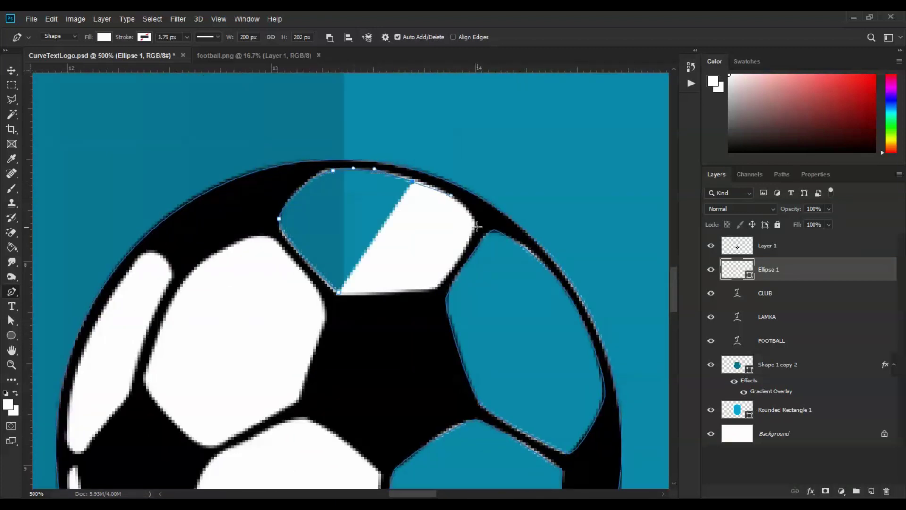
{"action": "left_click_drag", "start_coordinate": [475, 225], "coordinate": [473, 241]}
{"action": "left_click", "coordinate": [436, 288]}
{"action": "left_click", "coordinate": [339, 292]}
Cut the football's upper-left panel and the narrow upper panel on its left edge out of the white ellipse.
{"action": "left_click_drag", "start_coordinate": [347, 298], "coordinate": [415, 250]}
{"action": "left_click", "coordinate": [330, 184]}
{"action": "left_click_drag", "start_coordinate": [393, 263], "coordinate": [391, 277]}
{"action": "left_click", "coordinate": [365, 352]}
{"action": "left_click_drag", "start_coordinate": [274, 399], "coordinate": [260, 396]}
{"action": "left_click", "coordinate": [242, 340]}
{"action": "left_click_drag", "start_coordinate": [265, 237], "coordinate": [282, 211]}
{"action": "mouse_move", "coordinate": [330, 148]}
{"action": "left_mouse_down"}
{"action": "mouse_move", "coordinate": [348, 152]}
{"action": "mouse_move", "coordinate": [345, 182]}
{"action": "left_mouse_up"}
{"action": "left_click_drag", "start_coordinate": [306, 289], "coordinate": [303, 297]}
{"action": "left_click_drag", "start_coordinate": [256, 349], "coordinate": [247, 351]}
{"action": "left_click", "coordinate": [243, 340]}
Cut the thin sliver on the football's left edge and the lower-left panel out of the white ellipse.
{"action": "left_click_drag", "start_coordinate": [288, 385], "coordinate": [293, 273]}
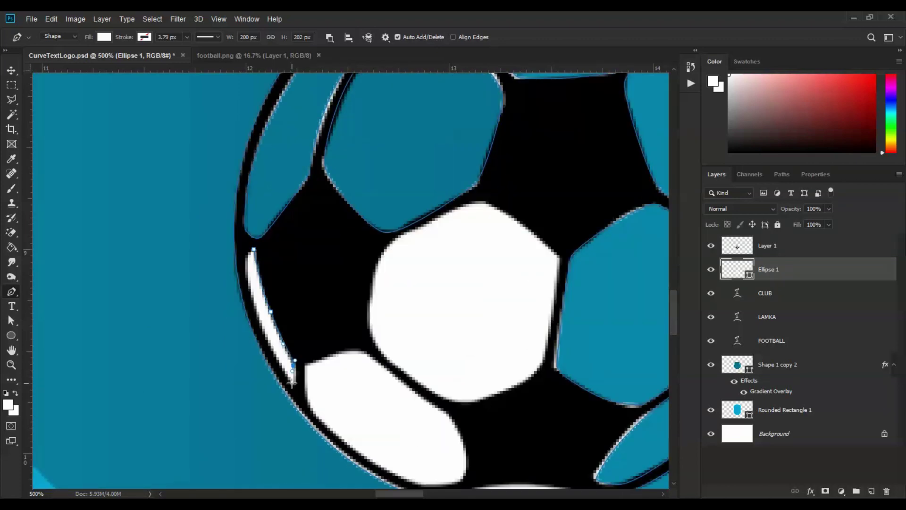
{"action": "left_click", "coordinate": [292, 383]}
{"action": "left_click", "coordinate": [254, 250]}
{"action": "left_click_drag", "start_coordinate": [369, 339], "coordinate": [346, 186]}
{"action": "left_click", "coordinate": [283, 214]}
{"action": "left_click_drag", "start_coordinate": [415, 334], "coordinate": [431, 334]}
{"action": "left_click", "coordinate": [283, 214]}
Trace the flat sliver at the bottom of the football to cut it out of the white ellipse.
{"action": "left_click_drag", "start_coordinate": [412, 302], "coordinate": [314, 280]}
{"action": "left_click", "coordinate": [339, 321]}
{"action": "left_click_drag", "start_coordinate": [371, 311], "coordinate": [382, 310]}
{"action": "left_click_drag", "start_coordinate": [437, 312], "coordinate": [456, 316]}
{"action": "left_click", "coordinate": [340, 321]}
Trace around the football's left-centre panel to cut it out of the white ellipse.
{"action": "left_click_drag", "start_coordinate": [368, 236], "coordinate": [386, 362]}
{"action": "left_click", "coordinate": [381, 156]}
{"action": "left_click_drag", "start_coordinate": [427, 182], "coordinate": [437, 189]}
{"action": "left_click_drag", "start_coordinate": [441, 314], "coordinate": [436, 326]}
{"action": "left_click_drag", "start_coordinate": [350, 352], "coordinate": [335, 347]}
{"action": "left_click_drag", "start_coordinate": [268, 280], "coordinate": [266, 256]}
{"action": "left_click_drag", "start_coordinate": [285, 199], "coordinate": [301, 185]}
{"action": "left_click", "coordinate": [381, 156]}
{"action": "left_click_drag", "start_coordinate": [367, 155], "coordinate": [378, 154]}
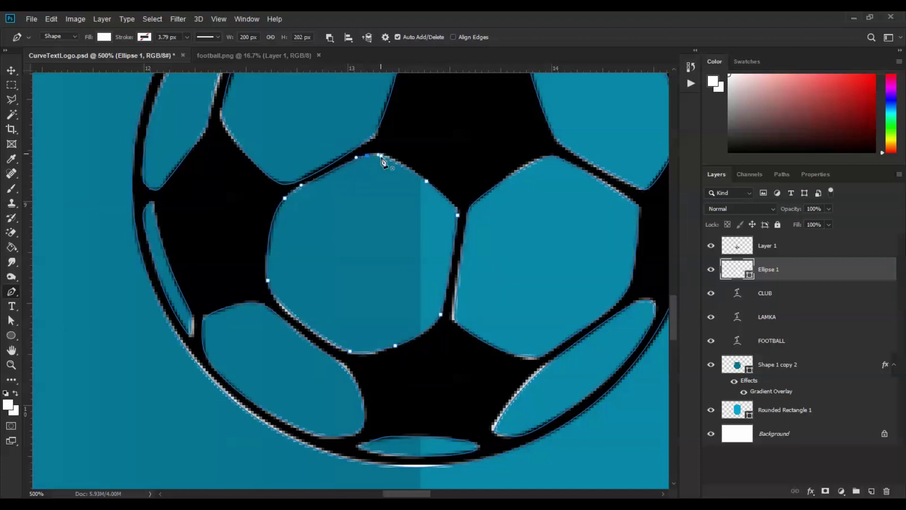
{"action": "left_click", "coordinate": [382, 155]}
Delete the original black football layer, then select the traced white football together with the Background layer.
{"action": "scroll", "coordinate": [434, 250], "scroll_direction": "down", "scroll_amount": 6}
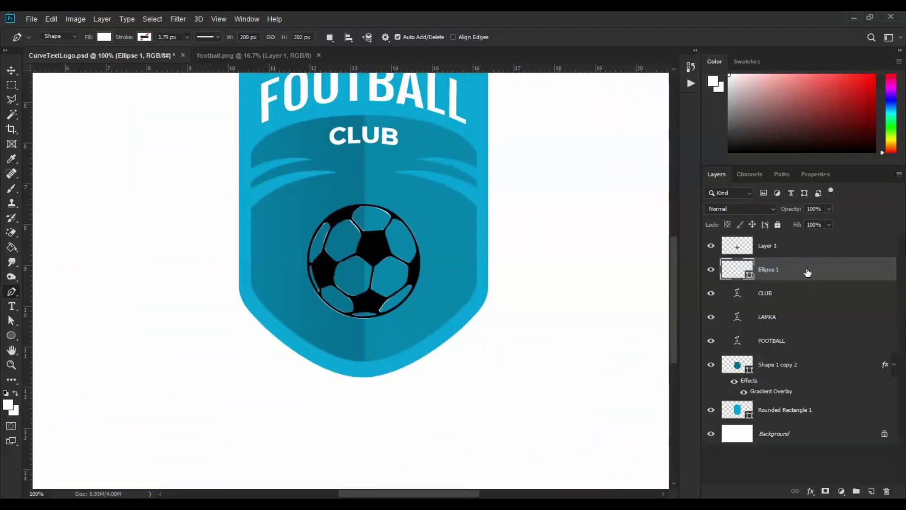
{"action": "left_click_drag", "start_coordinate": [826, 247], "coordinate": [887, 491]}
{"action": "left_click", "coordinate": [12, 70]}
{"action": "left_click", "coordinate": [126, 275]}
{"action": "left_click", "coordinate": [384, 260]}
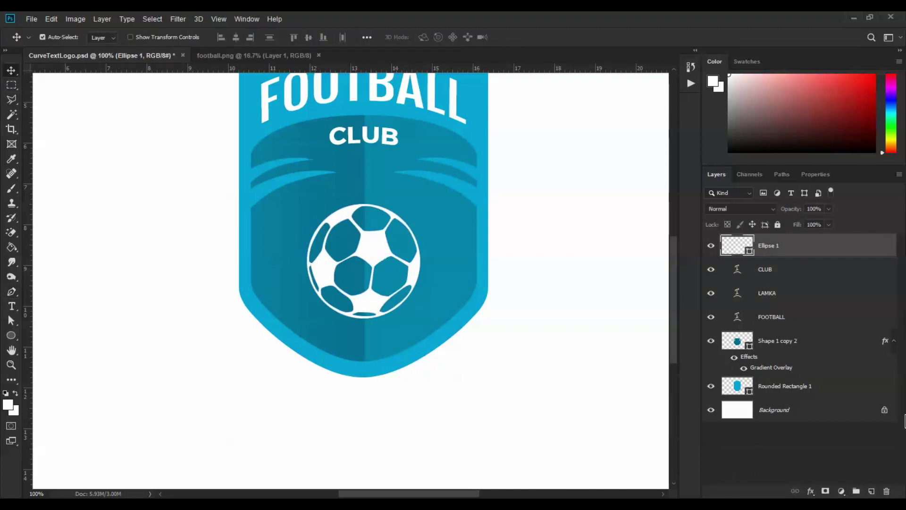
{"action": "left_click", "coordinate": [794, 414]}
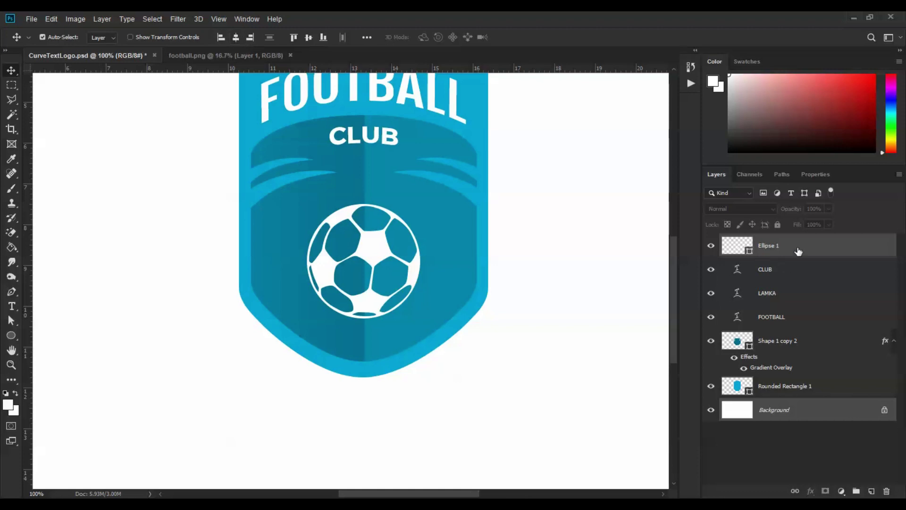
Add a layer beneath the white football and draw an ellipse about 199 × 205 px covering the ball's area.
{"action": "left_click", "coordinate": [795, 269]}
{"action": "left_click", "coordinate": [871, 492]}
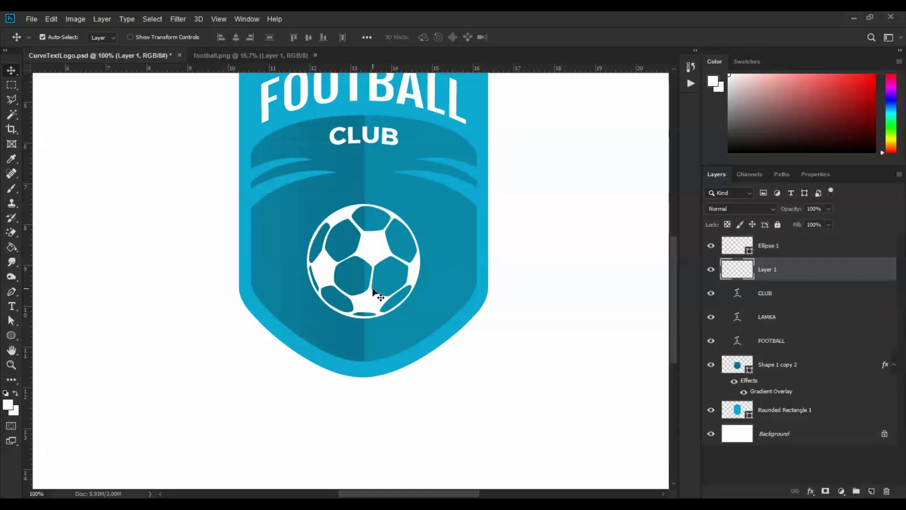
{"action": "scroll", "coordinate": [296, 263], "scroll_direction": "up", "scroll_amount": 2}
{"action": "scroll", "coordinate": [309, 241], "scroll_direction": "down", "scroll_amount": 1}
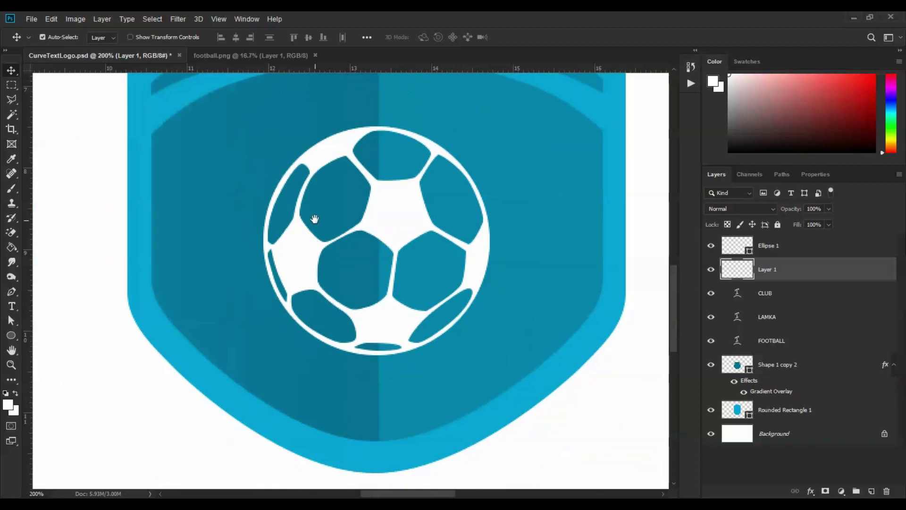
{"action": "left_click", "coordinate": [12, 335]}
{"action": "left_click_drag", "start_coordinate": [255, 150], "coordinate": [481, 380]}
Recolour the ellipse behind the white football to a very dark teal.
{"action": "left_click", "coordinate": [716, 175]}
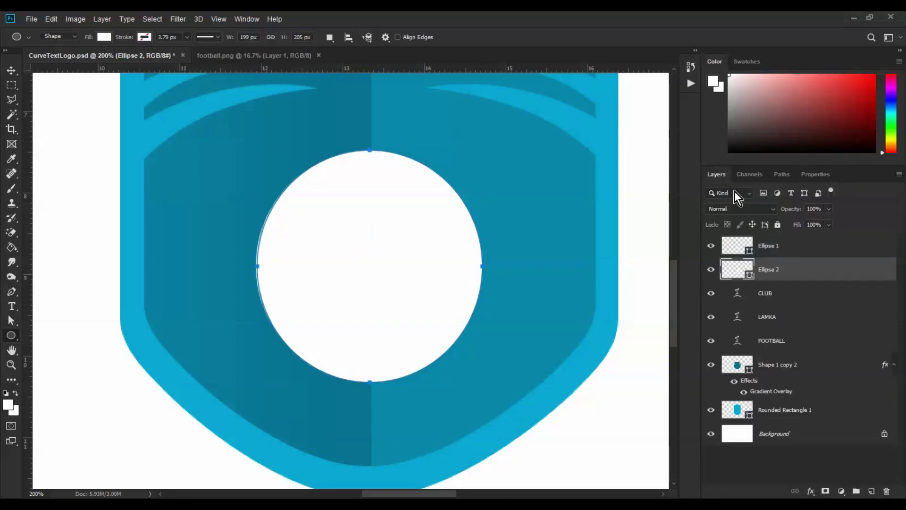
{"action": "double_click", "coordinate": [737, 270]}
{"action": "left_click", "coordinate": [199, 205]}
{"action": "left_click_drag", "start_coordinate": [578, 270], "coordinate": [633, 302]}
{"action": "key", "text": "Return"}
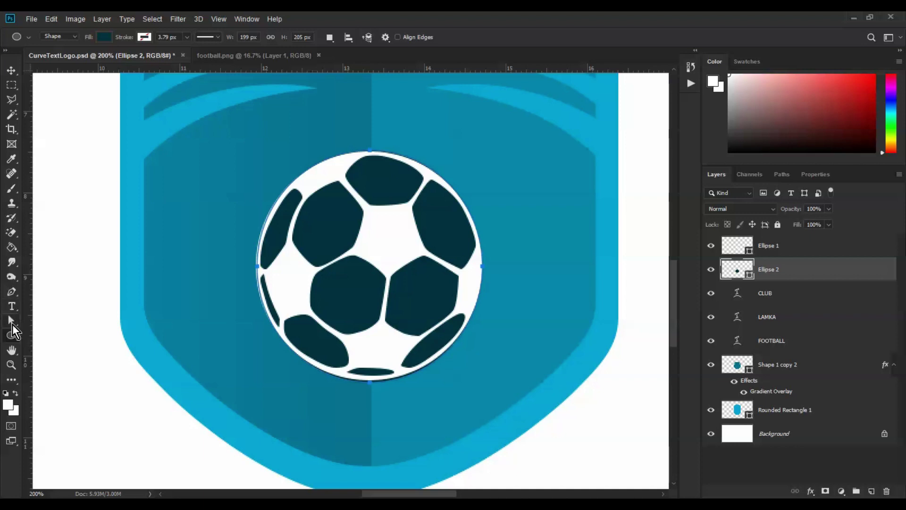
Reduce the dark ellipse's height to 202 px so it stays within the football's outline.
{"action": "key", "text": "ctrl+t"}
{"action": "key", "text": "ctrl+plus"}
{"action": "left_click_drag", "start_coordinate": [379, 84], "coordinate": [379, 87]}
{"action": "left_click_drag", "start_coordinate": [379, 435], "coordinate": [379, 432]}
{"action": "key", "text": "Return"}
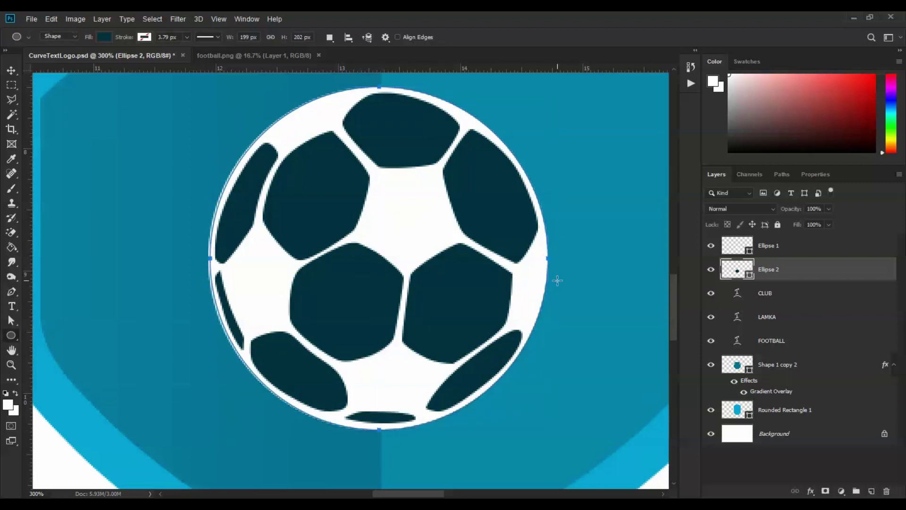
{"action": "left_click", "coordinate": [11, 70]}
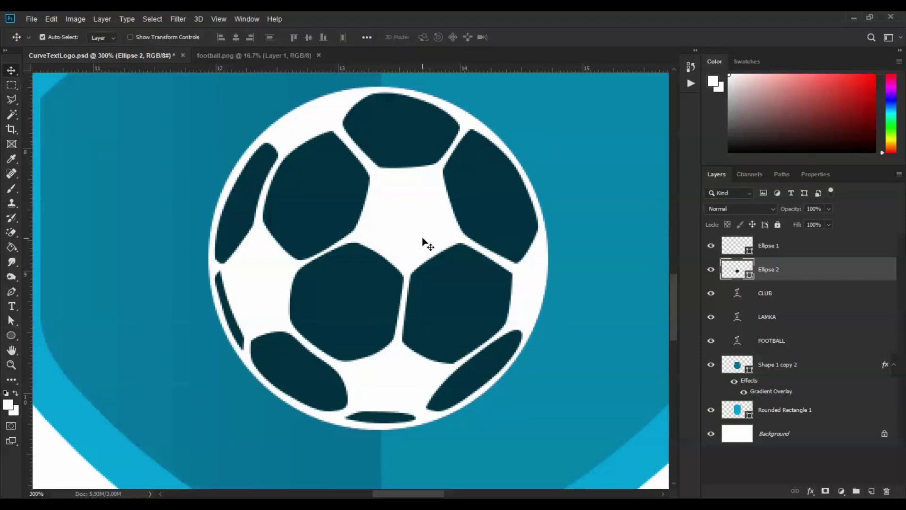
Fit the whole logo in view and save the document.
{"action": "key", "text": "ctrl+0"}
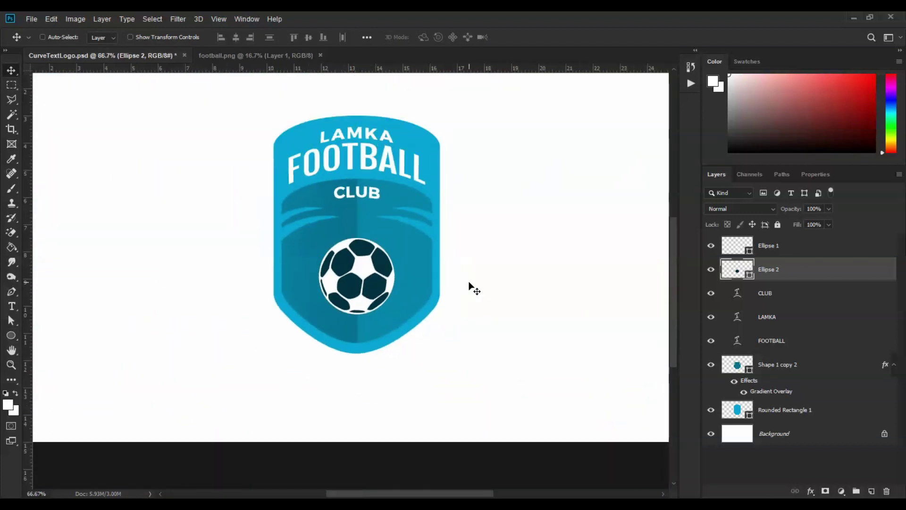
{"action": "key", "text": "ctrl+s"}
{"action": "left_click", "coordinate": [668, 181]}
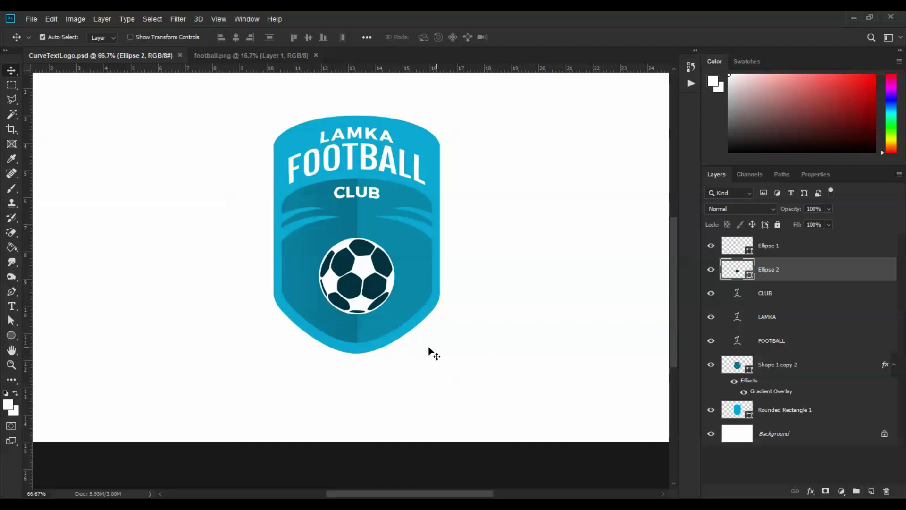
Nudge the light blue outer shield up slightly and duplicate its layer.
{"action": "left_click", "coordinate": [370, 348]}
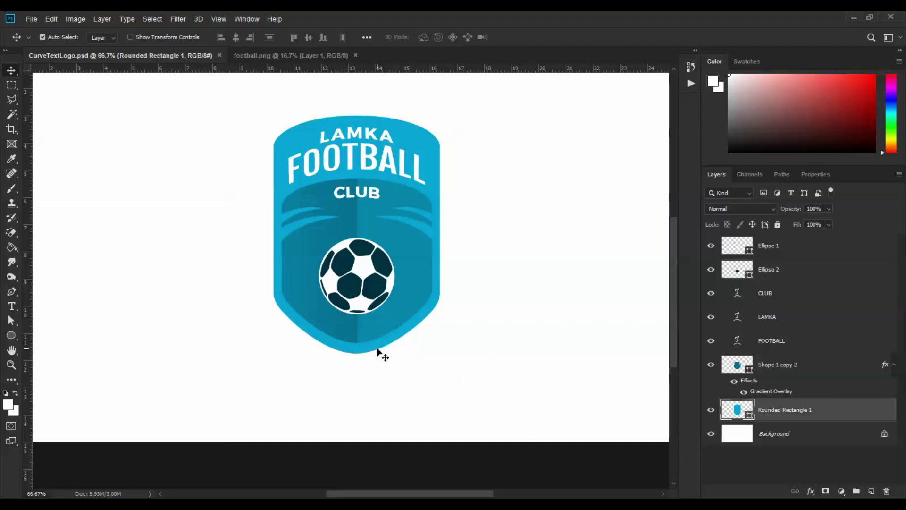
{"action": "key", "text": "Up"}
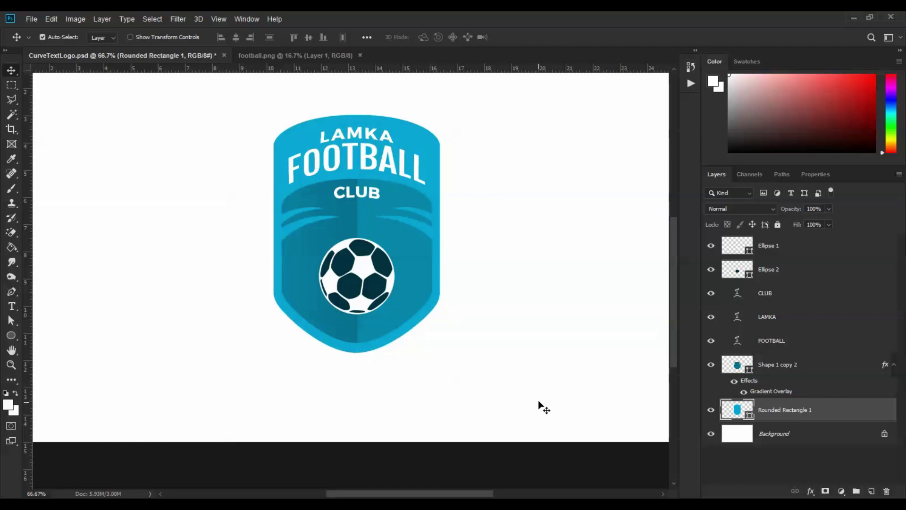
{"action": "left_click_drag", "start_coordinate": [826, 416], "coordinate": [872, 491]}
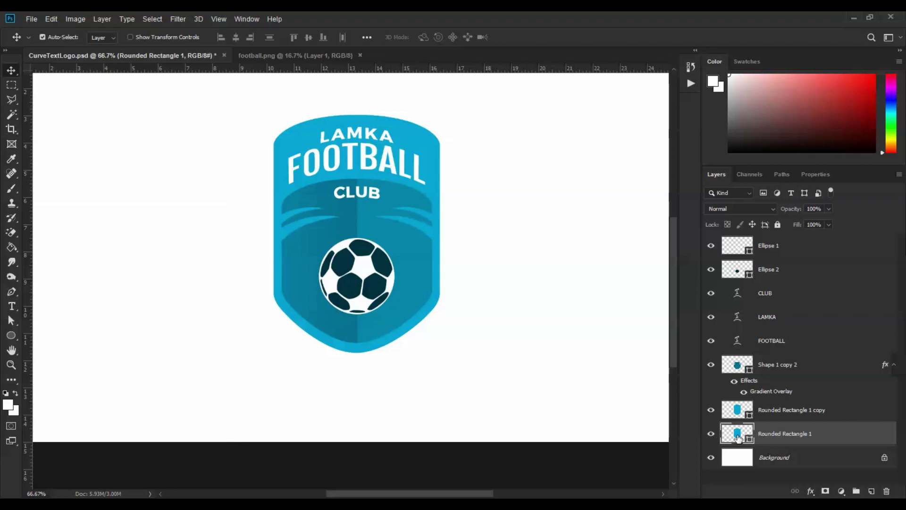
Recolour the lower Rounded Rectangle 1 shield to a dark teal based on the inner shield's colour.
{"action": "double_click", "coordinate": [739, 438]}
{"action": "left_click", "coordinate": [311, 293]}
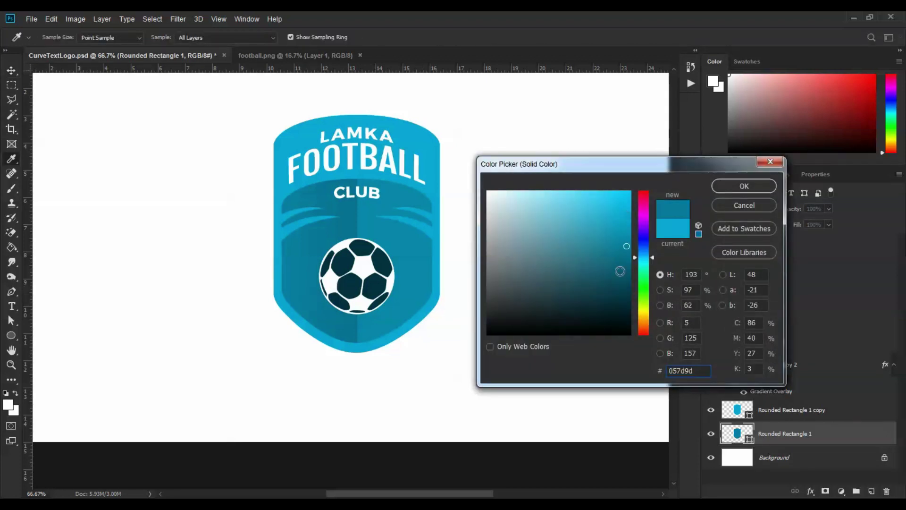
{"action": "key", "text": "Return"}
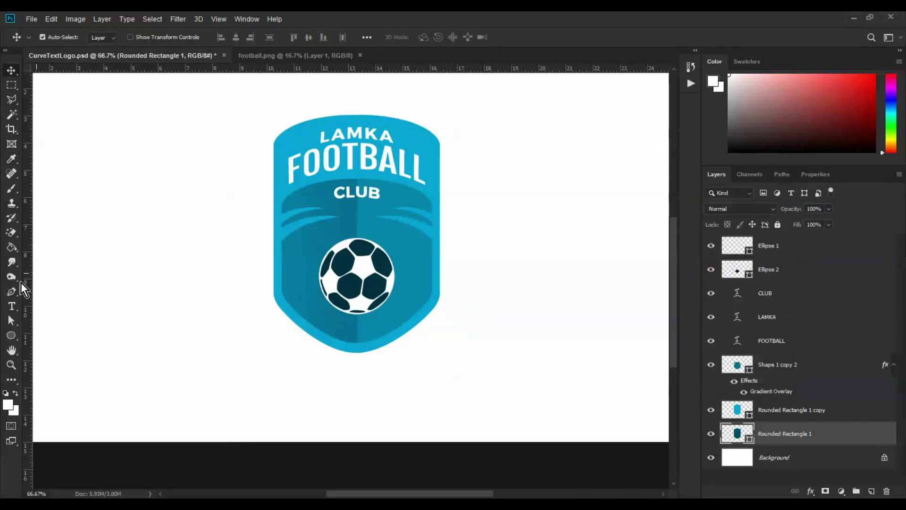
Enlarge the dark teal shield from its centre to 504 × 722 px so it forms a border around the logo.
{"action": "key", "text": "ctrl+t"}
{"action": "left_click_drag", "start_coordinate": [438, 353], "coordinate": [456, 367]}
{"action": "key", "text": "Return"}
{"action": "left_click", "coordinate": [12, 321]}
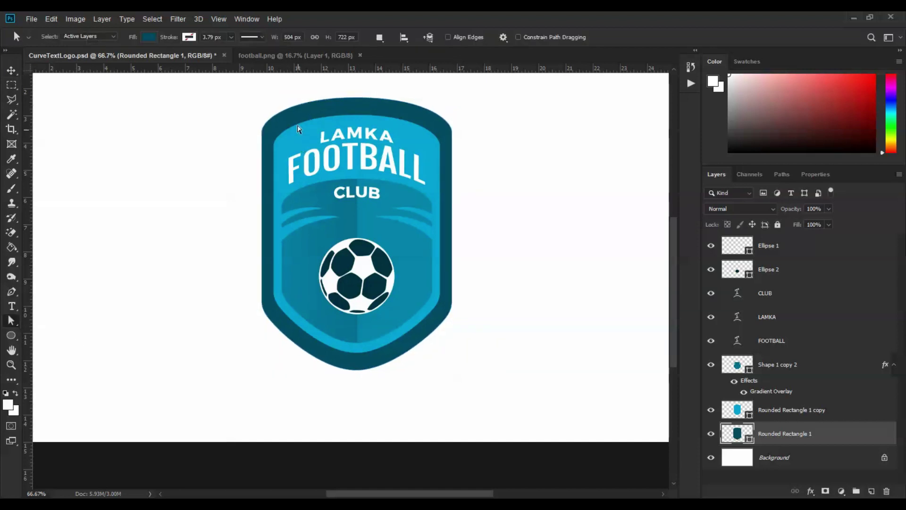
Nudge the dark teal shield's upper anchor points down and its lower anchor points up to even out the border.
{"action": "left_click_drag", "start_coordinate": [208, 82], "coordinate": [584, 249]}
{"action": "key", "text": "Down"}
{"action": "key", "text": "Down"}
{"action": "left_click_drag", "start_coordinate": [534, 407], "coordinate": [125, 231]}
{"action": "key", "text": "Up"}
{"action": "key", "text": "Up"}
{"action": "key", "text": "Up"}
{"action": "key", "text": "Up"}
{"action": "left_click", "coordinate": [147, 256]}
Duplicate the light blue outer shield layer and recolour the lower copy, Rounded Rectangle 1 copy, to white.
{"action": "left_click", "coordinate": [742, 412]}
{"action": "key", "text": "ctrl+j"}
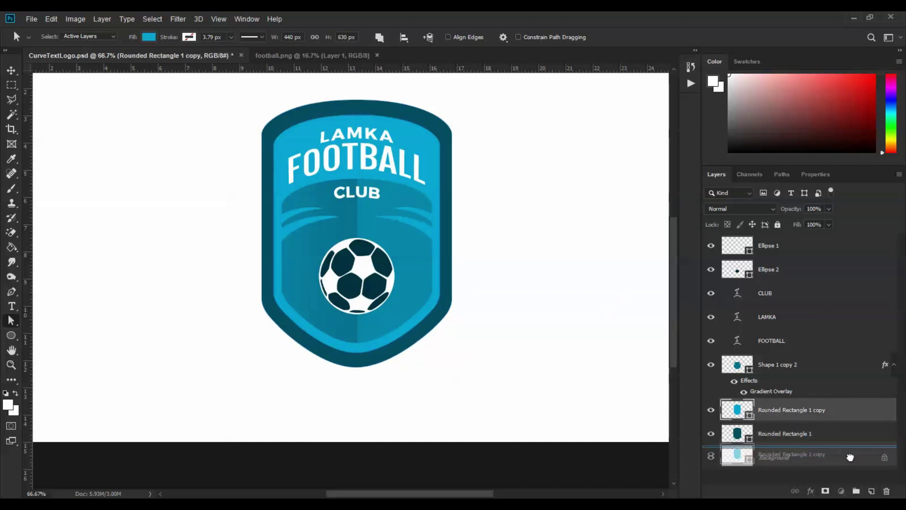
{"action": "double_click", "coordinate": [738, 436]}
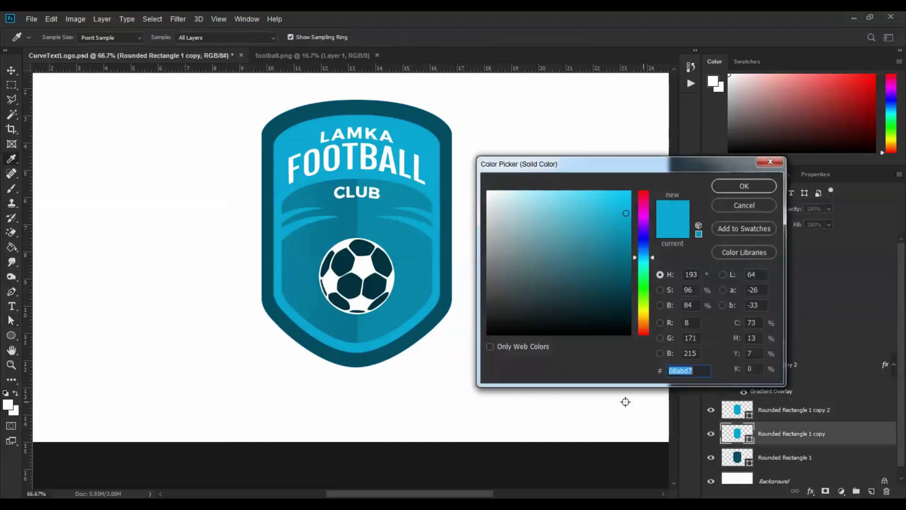
{"action": "left_click", "coordinate": [744, 186]}
Enlarge the white shield from its centre to 456 × 652 px so it forms a thin outline around the light blue shield.
{"action": "key", "text": "ctrl+t"}
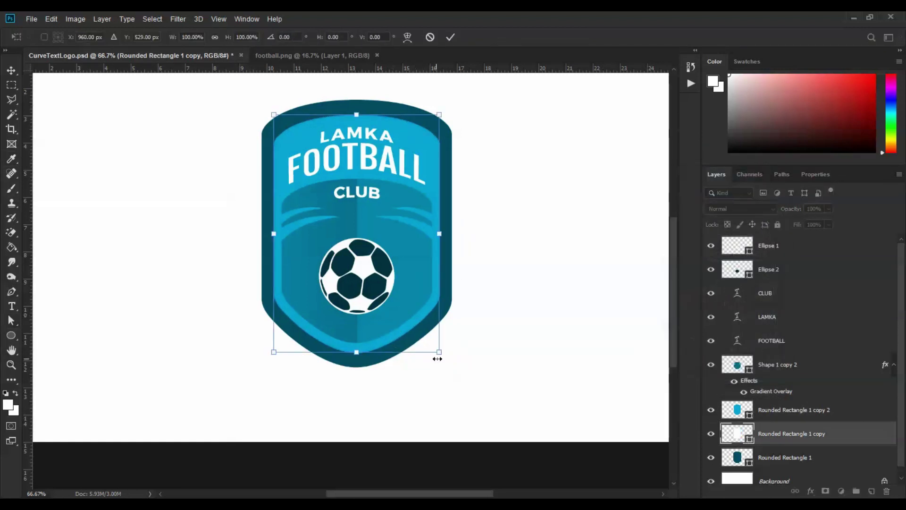
{"action": "left_click_drag", "start_coordinate": [441, 353], "coordinate": [444, 356]}
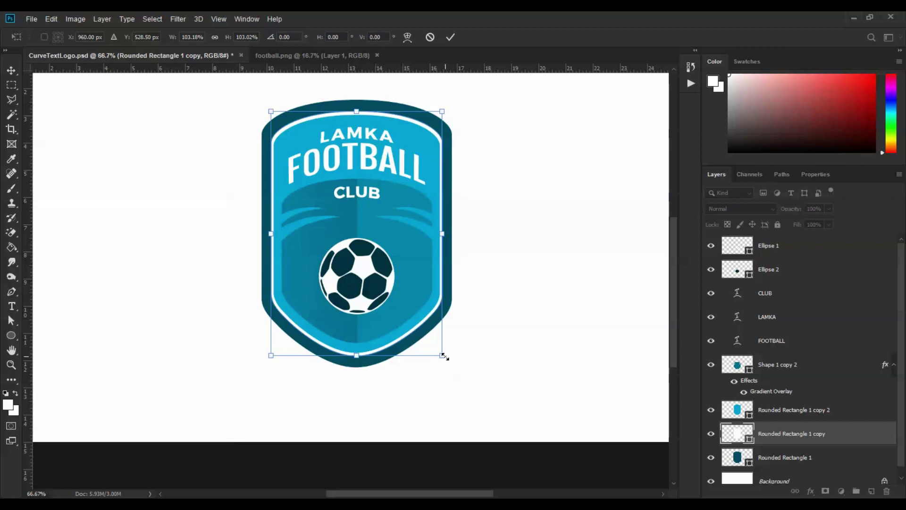
{"action": "left_click_drag", "start_coordinate": [444, 357], "coordinate": [445, 357]}
{"action": "key", "text": "Return"}
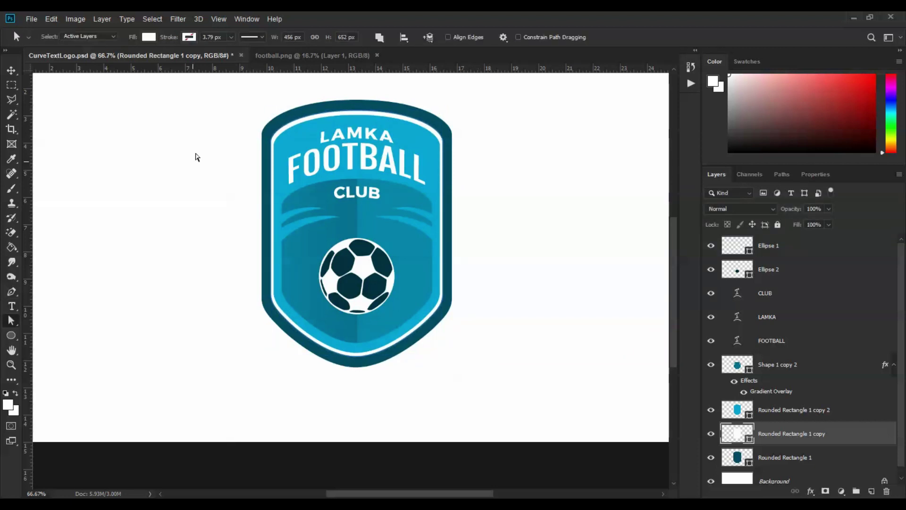
Adjust the white shield's upper and lower anchor points to a height of 649 px and save the document.
{"action": "left_click_drag", "start_coordinate": [321, 125], "coordinate": [540, 208]}
{"action": "left_click_drag", "start_coordinate": [197, 394], "coordinate": [506, 275]}
{"action": "left_click", "coordinate": [507, 277]}
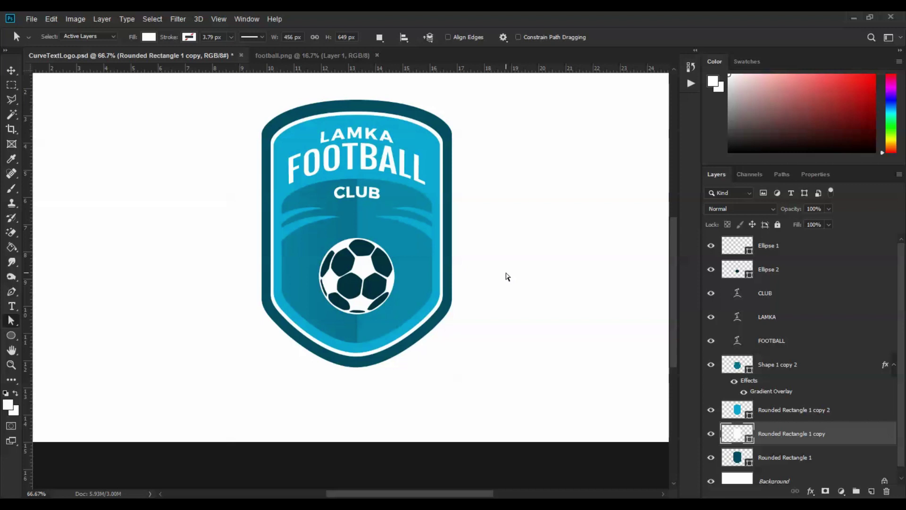
{"action": "key", "text": "ctrl+s"}
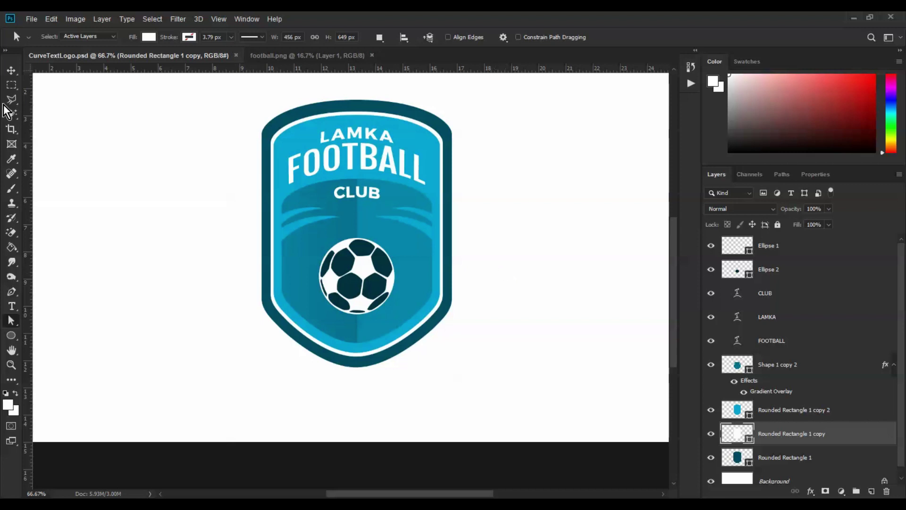
Add a linear Gradient Overlay at a 90° angle to the dark teal border shield, Rounded Rectangle 1.
{"action": "left_click", "coordinate": [11, 70]}
{"action": "left_click", "coordinate": [448, 191]}
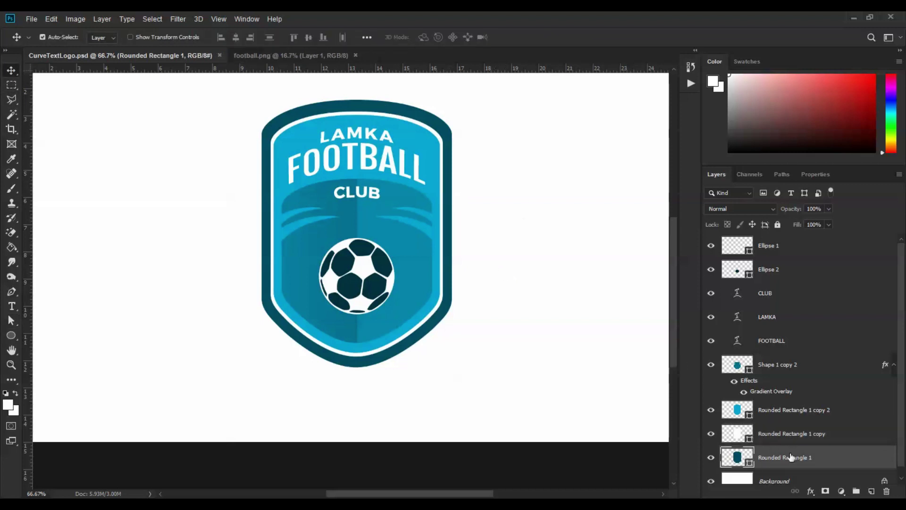
{"action": "left_click", "coordinate": [102, 18]}
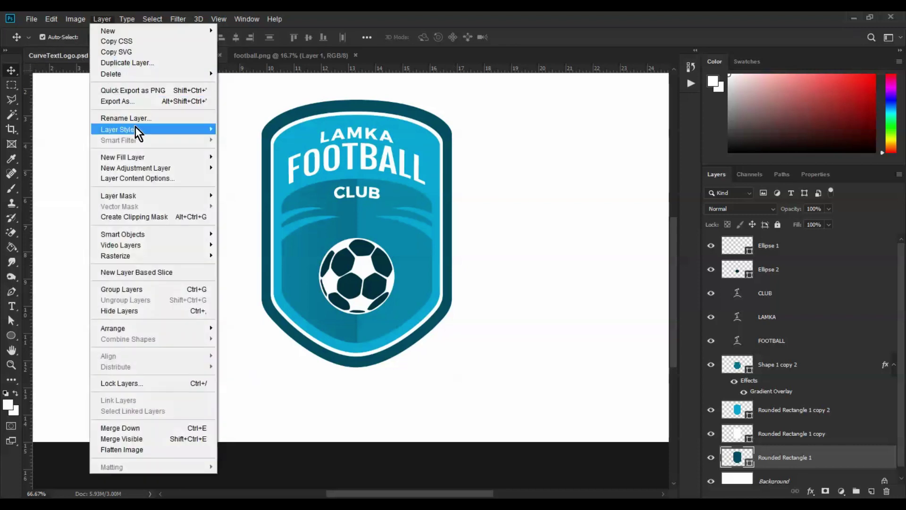
{"action": "mouse_move", "coordinate": [135, 128]}
{"action": "left_click", "coordinate": [270, 210]}
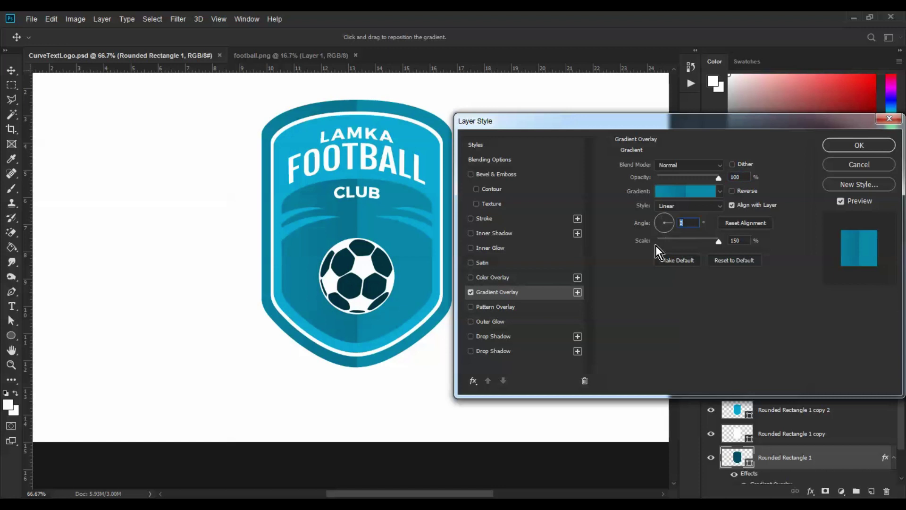
{"action": "type", "text": "90"}
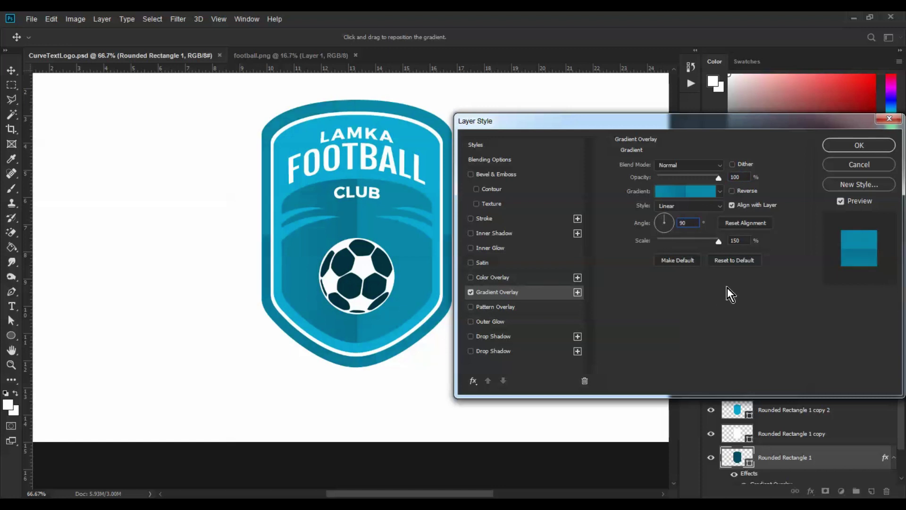
Remove the overlay gradient's middle stop and give both end stops the dark teal colour #015870.
{"action": "left_click", "coordinate": [692, 194]}
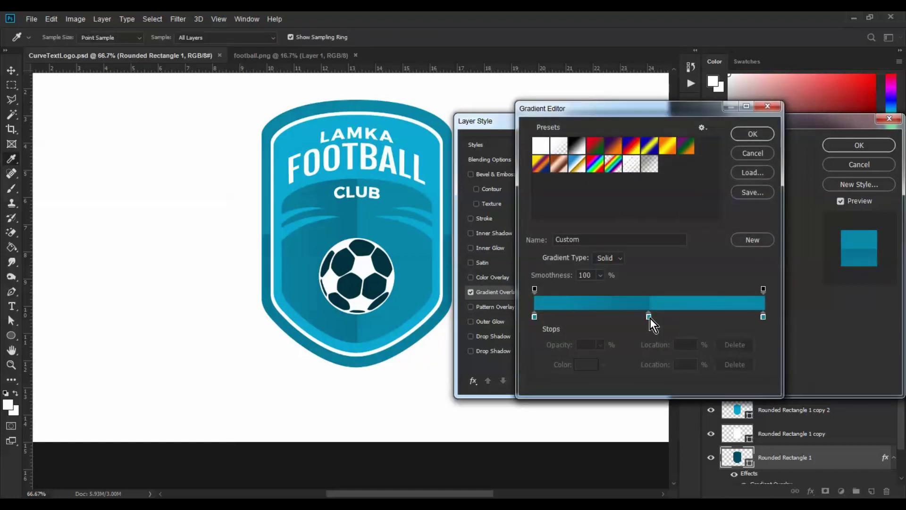
{"action": "left_click_drag", "start_coordinate": [650, 318], "coordinate": [660, 333]}
{"action": "left_click", "coordinate": [535, 317]}
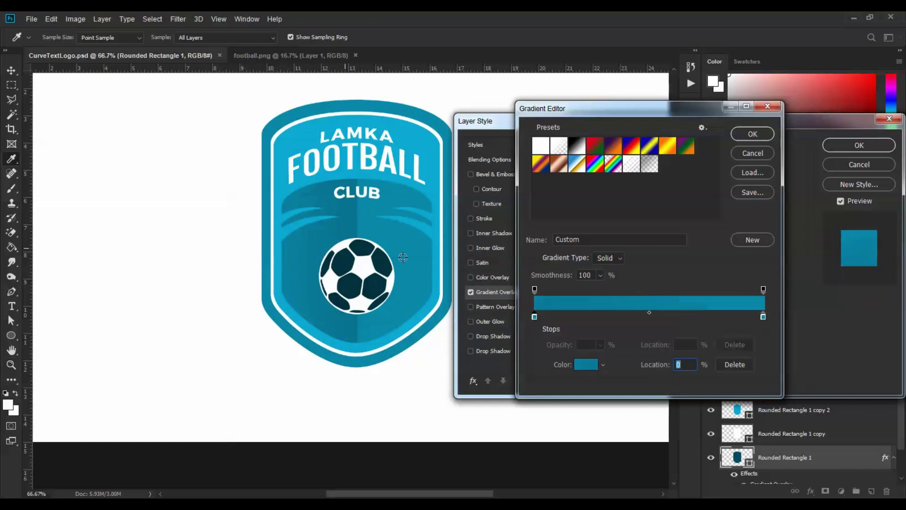
{"action": "left_click", "coordinate": [587, 364]}
{"action": "left_click_drag", "start_coordinate": [624, 279], "coordinate": [630, 272]}
{"action": "left_click", "coordinate": [750, 186]}
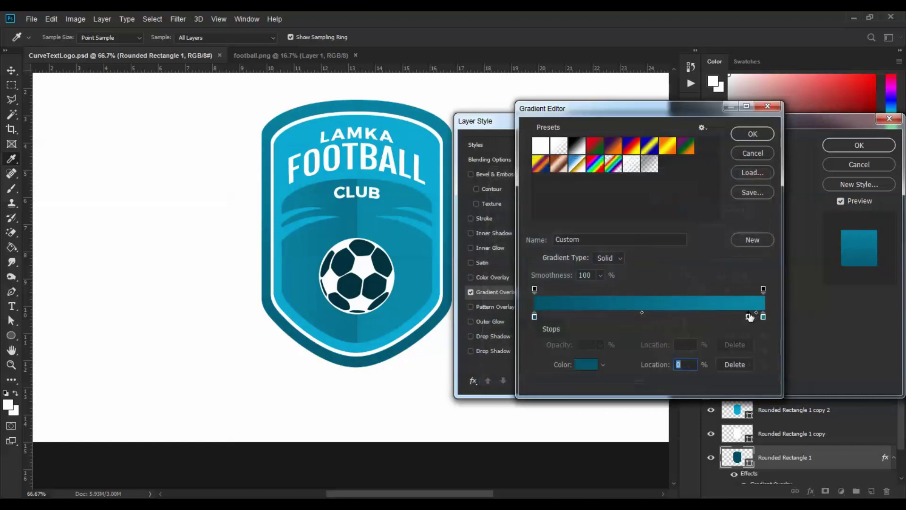
{"action": "mouse_move", "coordinate": [763, 316]}
{"action": "left_mouse_down"}
{"action": "mouse_move", "coordinate": [770, 343]}
{"action": "mouse_move", "coordinate": [765, 318]}
{"action": "left_mouse_up"}
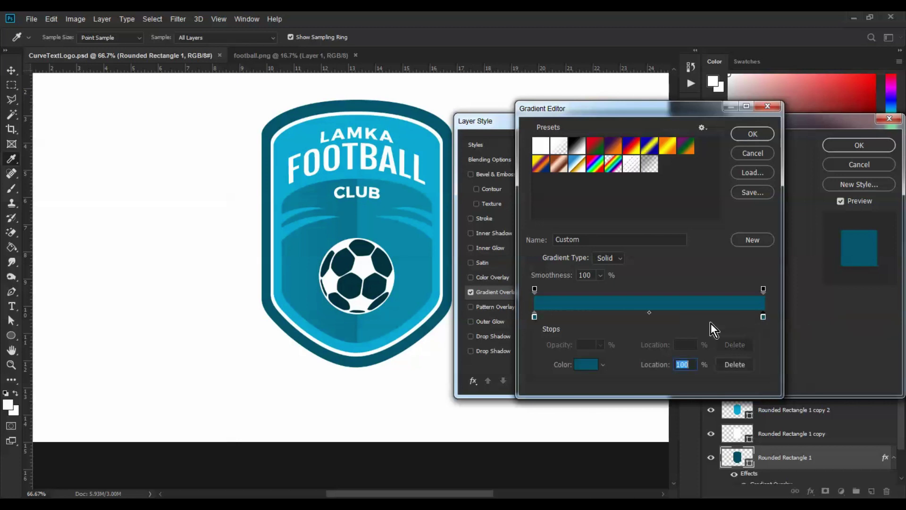
Give the gradient a bright blue #0d9cc3 stop in its middle.
{"action": "left_click", "coordinate": [596, 362]}
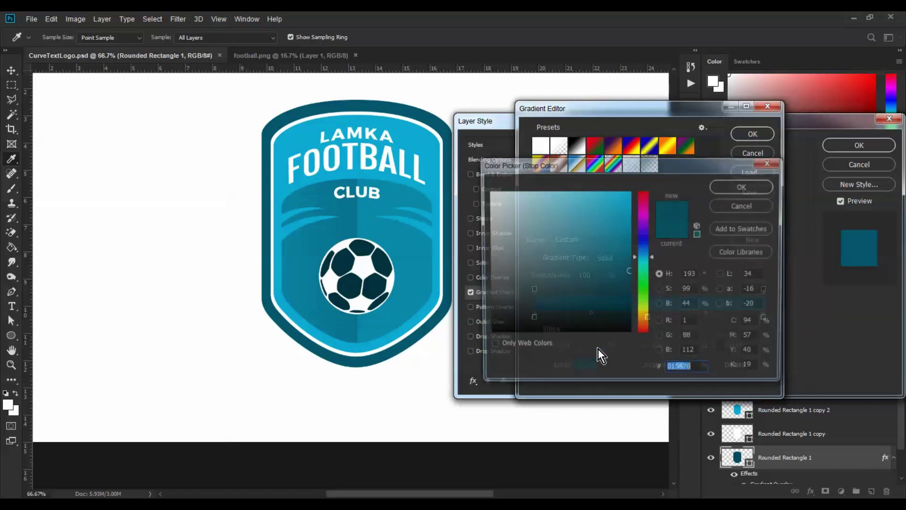
{"action": "left_click", "coordinate": [622, 225]}
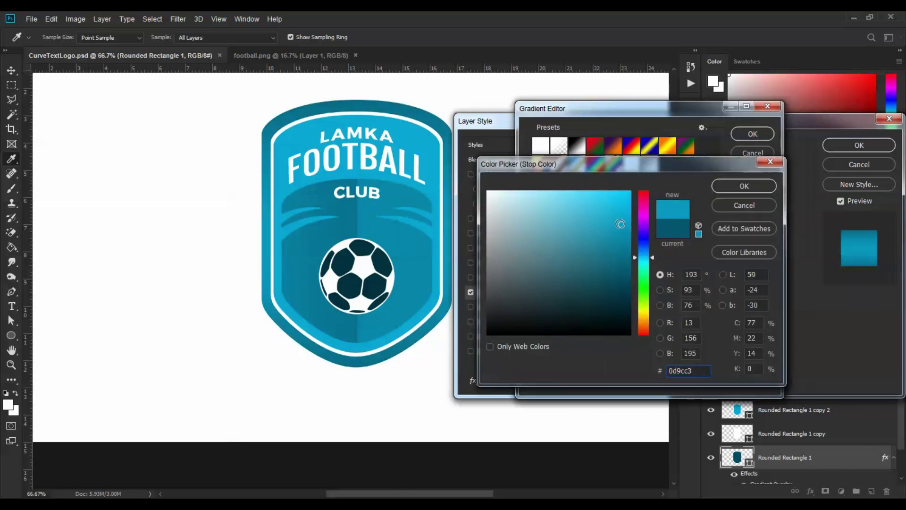
{"action": "left_click", "coordinate": [744, 186]}
Move the dark outer stops inward around the bright one, with the middle stop at 57% and the last stop at 80%.
{"action": "left_click_drag", "start_coordinate": [534, 317], "coordinate": [595, 318]}
{"action": "left_click_drag", "start_coordinate": [764, 316], "coordinate": [712, 316]}
{"action": "left_click_drag", "start_coordinate": [646, 317], "coordinate": [678, 317]}
{"action": "left_click_drag", "start_coordinate": [595, 317], "coordinate": [621, 319]}
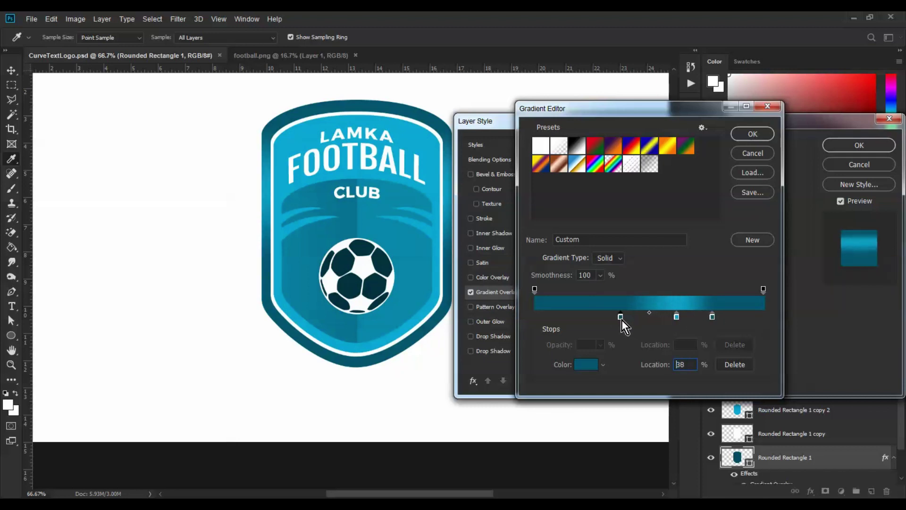
{"action": "left_click_drag", "start_coordinate": [678, 318], "coordinate": [720, 318]}
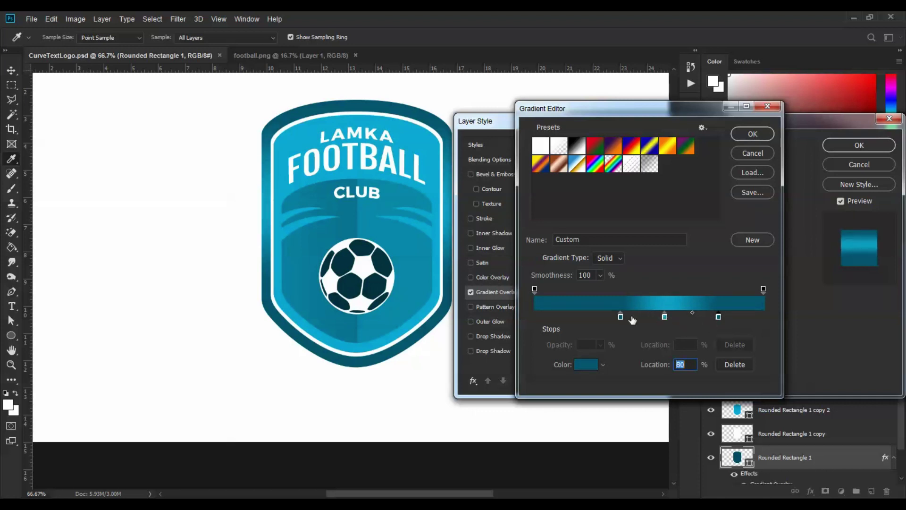
{"action": "left_click_drag", "start_coordinate": [614, 319], "coordinate": [610, 319]}
Recolour the gradient's middle stop to #29b4da, apply the overlay and save the document.
{"action": "left_click", "coordinate": [665, 317]}
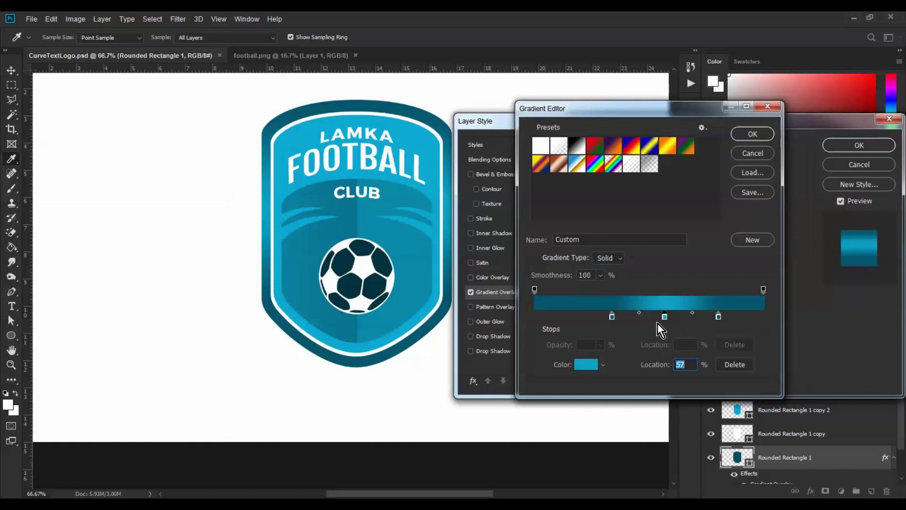
{"action": "left_click", "coordinate": [586, 365]}
{"action": "left_click", "coordinate": [605, 212]}
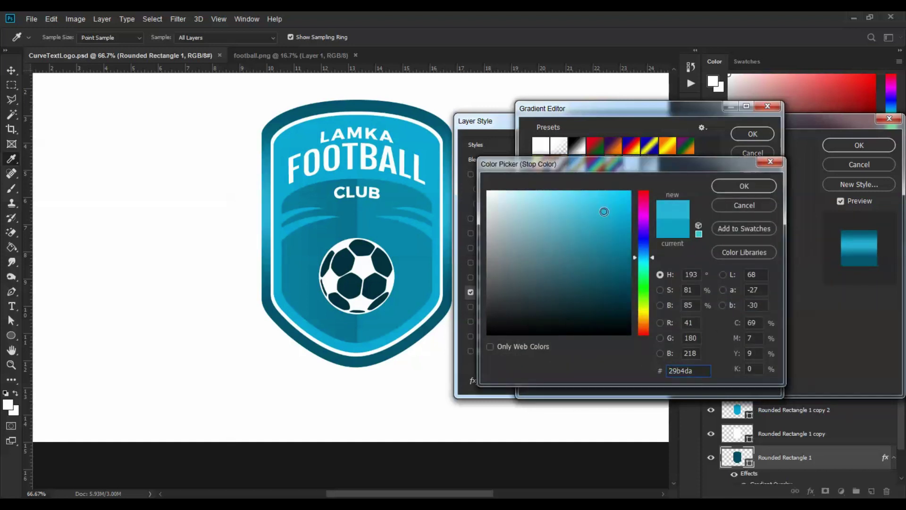
{"action": "left_click", "coordinate": [745, 186]}
{"action": "left_click", "coordinate": [753, 133]}
{"action": "left_click", "coordinate": [859, 145]}
{"action": "key", "text": "v"}
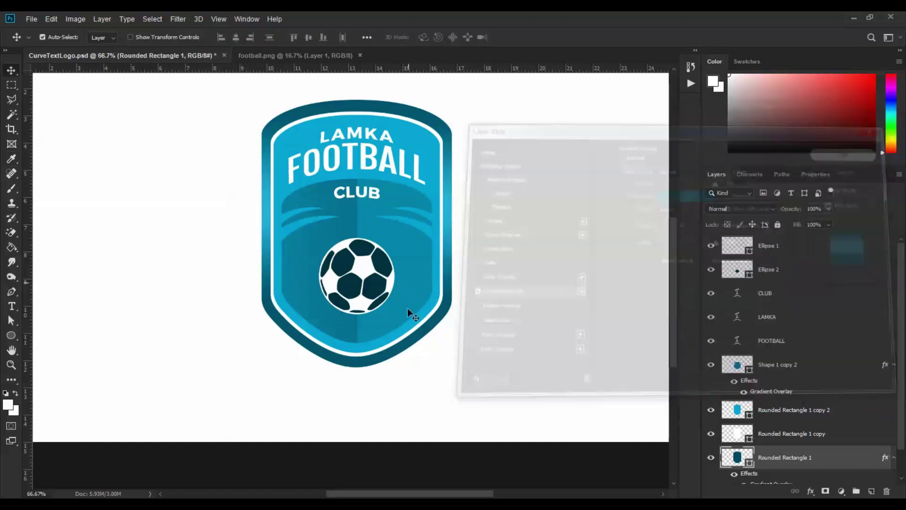
{"action": "key", "text": "ctrl+s"}
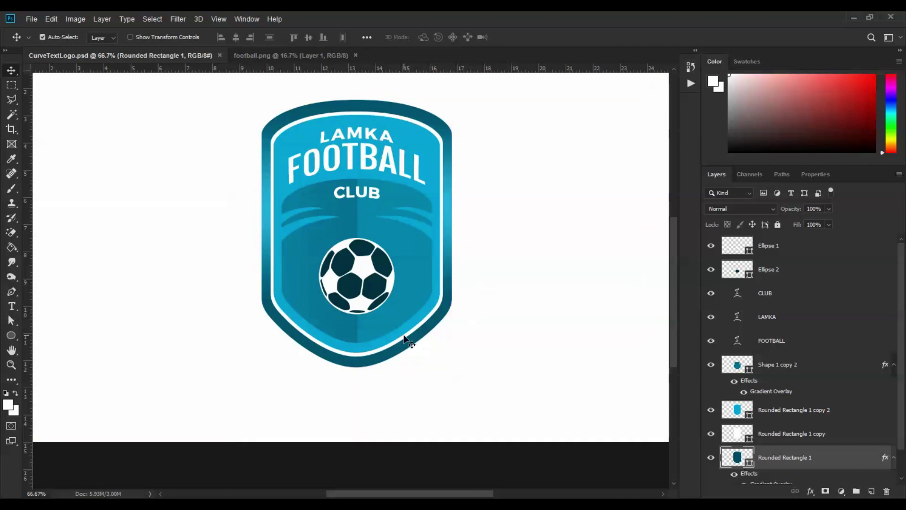
Select the Ellipse 1 layer and collapse the effects lists of Rounded Rectangle 1 and Shape 1 copy 2.
{"action": "key", "text": "ctrl+minus"}
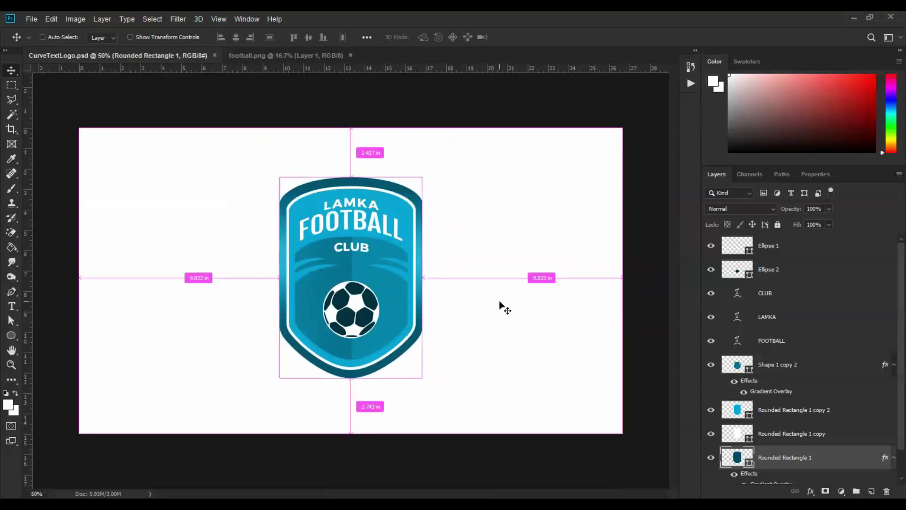
{"action": "key", "text": "ctrl+plus"}
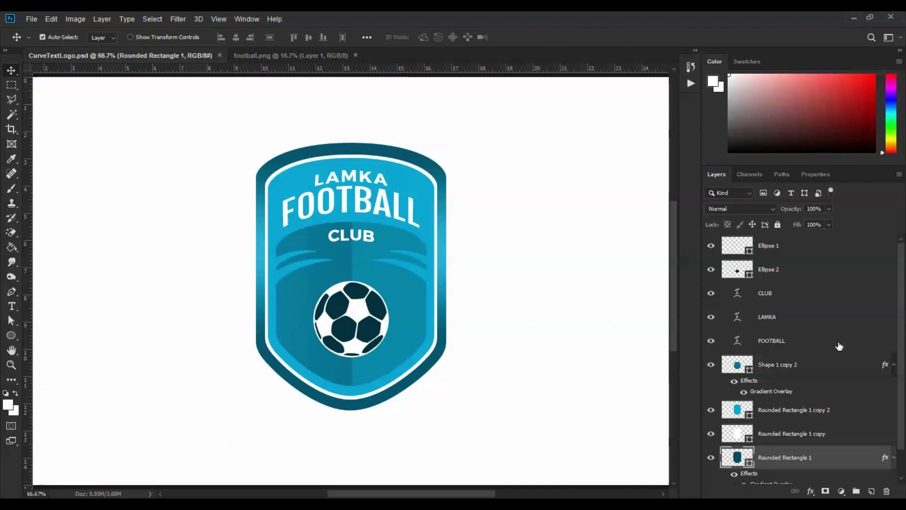
{"action": "left_click", "coordinate": [811, 251]}
{"action": "left_click_drag", "start_coordinate": [370, 419], "coordinate": [333, 400]}
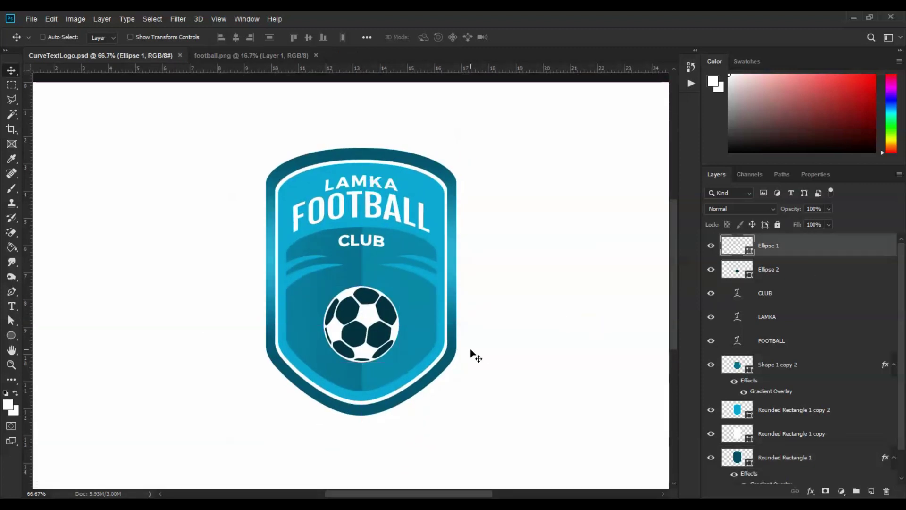
{"action": "key", "text": "ctrl+minus"}
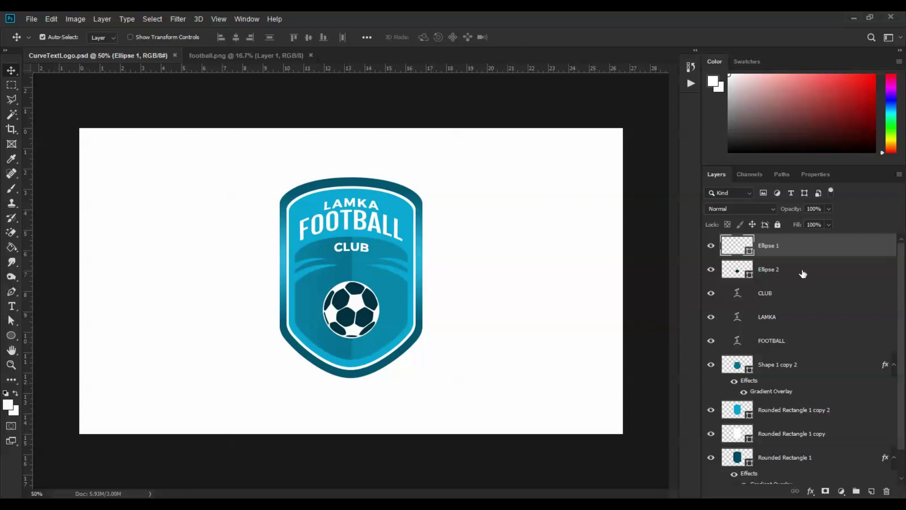
{"action": "scroll", "coordinate": [823, 374], "scroll_direction": "down", "scroll_amount": 2}
{"action": "left_click", "coordinate": [894, 427]}
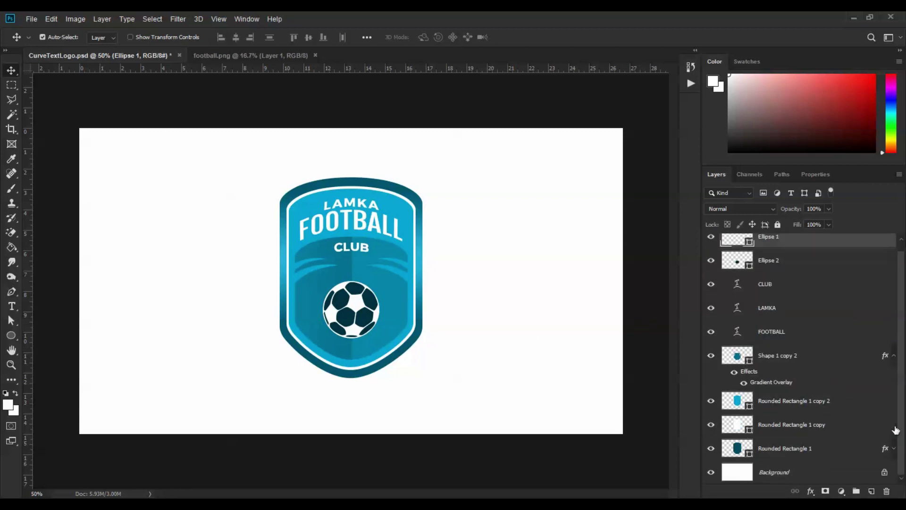
{"action": "left_click", "coordinate": [894, 355]}
Select all logo layers from Ellipse 1 to Rounded Rectangle 1 and move the logo up about 50 px.
{"action": "left_click", "coordinate": [807, 446], "text": "shift"}
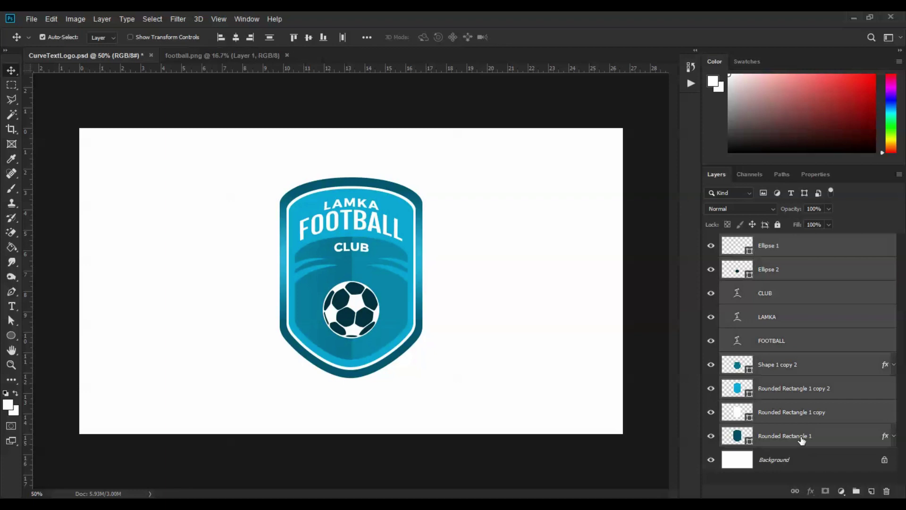
{"action": "key", "text": "shift+Up"}
{"action": "key", "text": "shift+Up"}
{"action": "key", "text": "shift+Up"}
{"action": "key", "text": "shift+Up"}
{"action": "key", "text": "shift+Up"}
{"action": "key", "text": "shift+Up"}
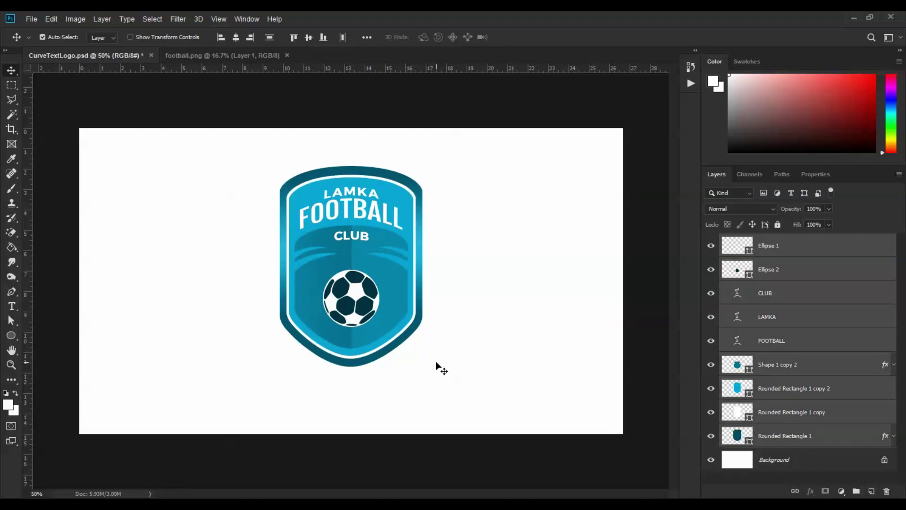
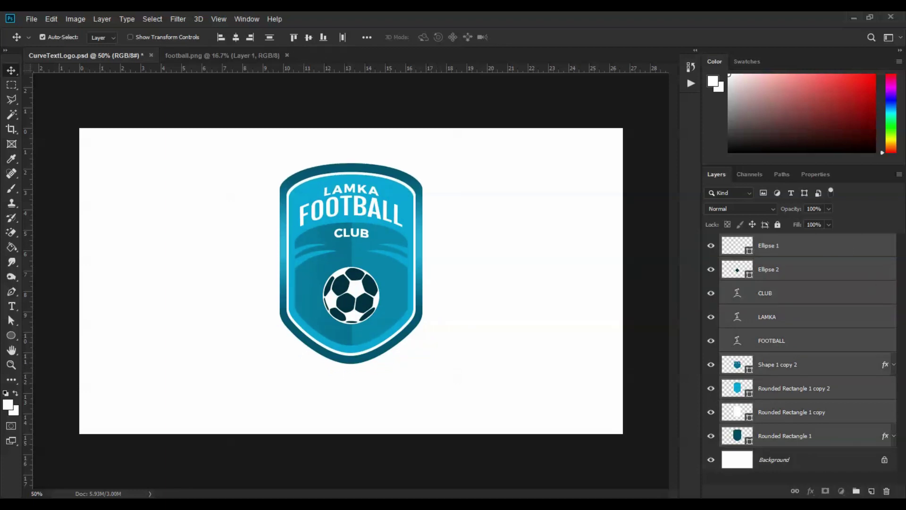
On a new top layer, draw a white rectangle 619 × 116 px across the shield's lower tip, extending past both sides.
{"action": "left_click", "coordinate": [872, 492]}
{"action": "key", "text": "ctrl+plus"}
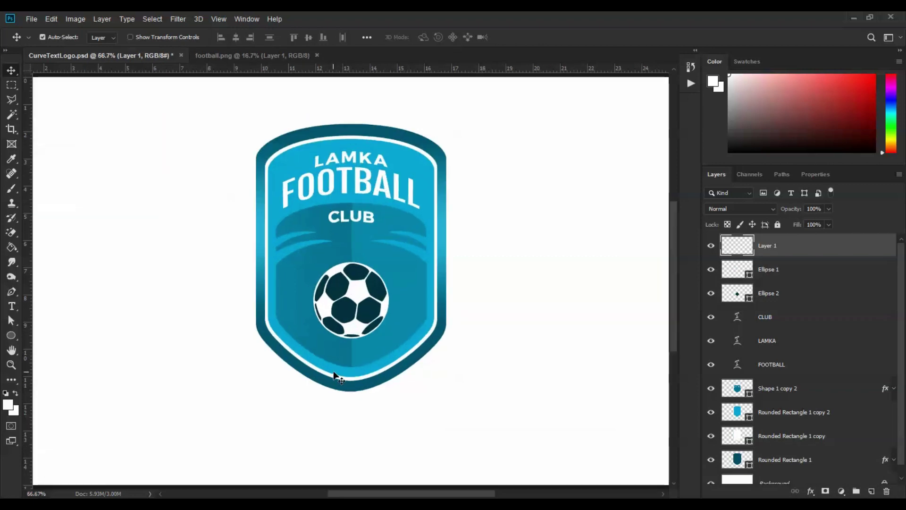
{"action": "left_click_drag", "start_coordinate": [329, 372], "coordinate": [334, 301]}
{"action": "left_click", "coordinate": [11, 336]}
{"action": "right_click", "coordinate": [12, 336]}
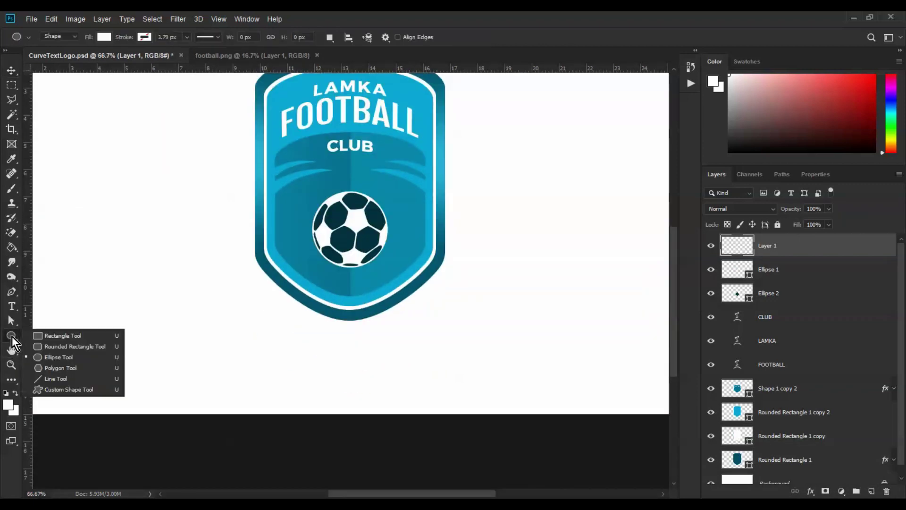
{"action": "left_click", "coordinate": [41, 337]}
{"action": "left_click_drag", "start_coordinate": [230, 295], "coordinate": [461, 339]}
{"action": "left_click_drag", "start_coordinate": [464, 340], "coordinate": [464, 338]}
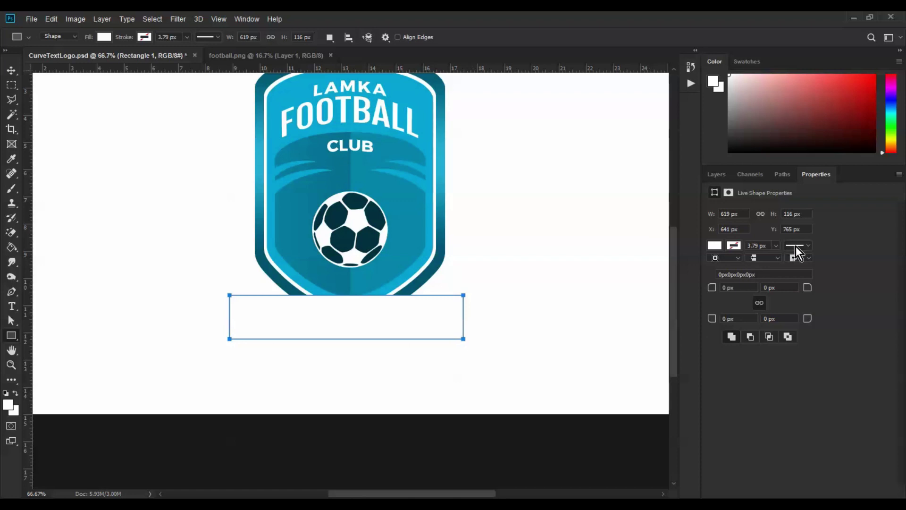
{"action": "left_click", "coordinate": [717, 175]}
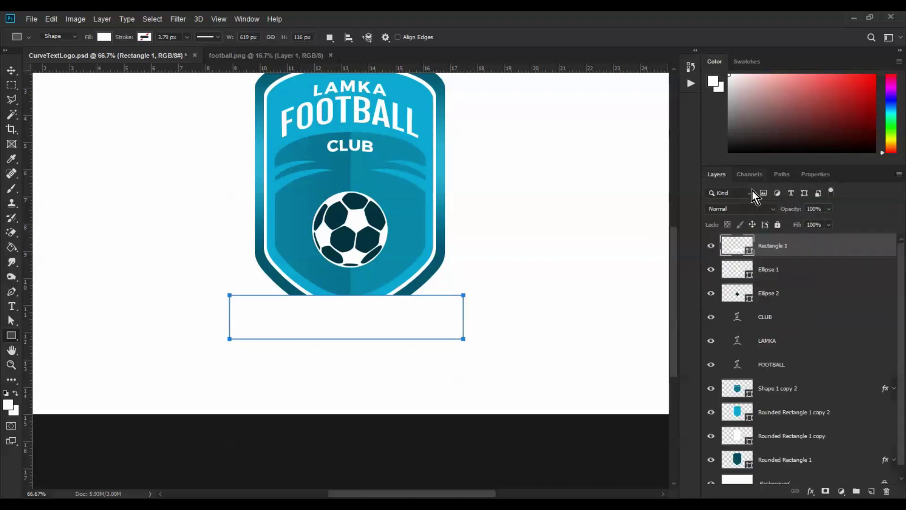
Recolour the Rectangle 1 banner shape red, #f40202.
{"action": "double_click", "coordinate": [730, 249]}
{"action": "left_click", "coordinate": [631, 193]}
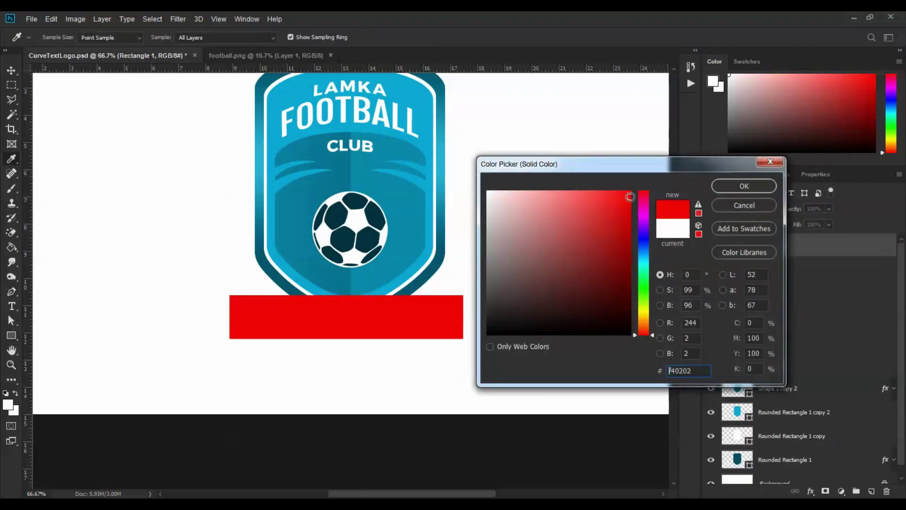
{"action": "left_click", "coordinate": [747, 184]}
Select the Background layer together with Rectangle 1, centre the red rectangle horizontally on the canvas and reselect only the rectangle.
{"action": "scroll", "coordinate": [809, 462], "scroll_direction": "down", "scroll_amount": 1}
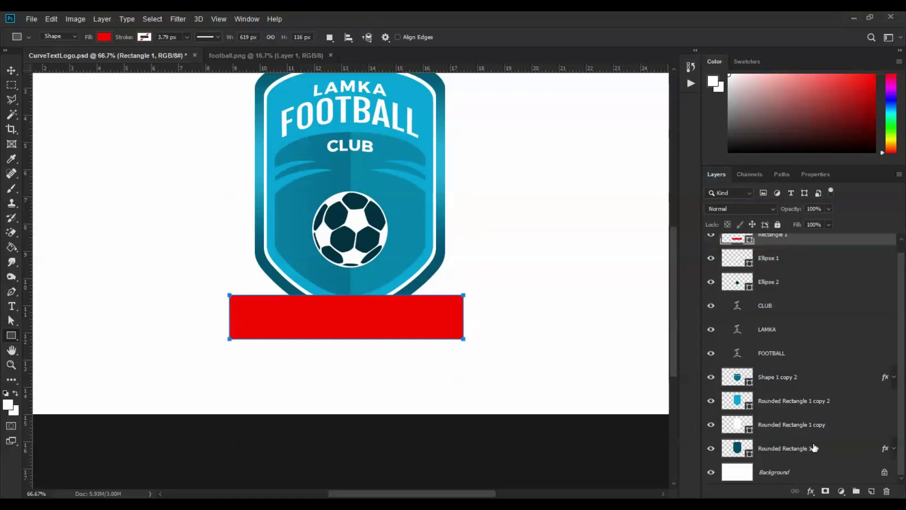
{"action": "left_click", "coordinate": [774, 472]}
{"action": "left_click", "coordinate": [12, 70]}
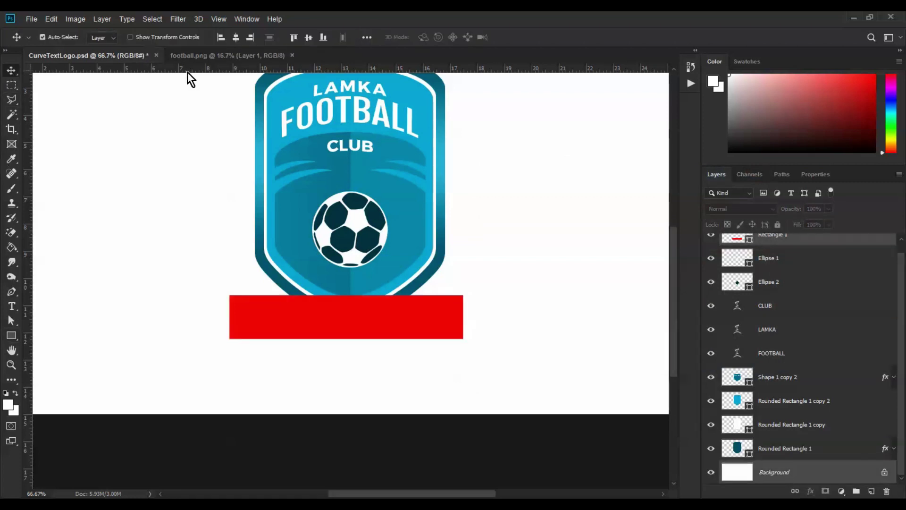
{"action": "left_click", "coordinate": [236, 40]}
{"action": "left_click", "coordinate": [414, 328]}
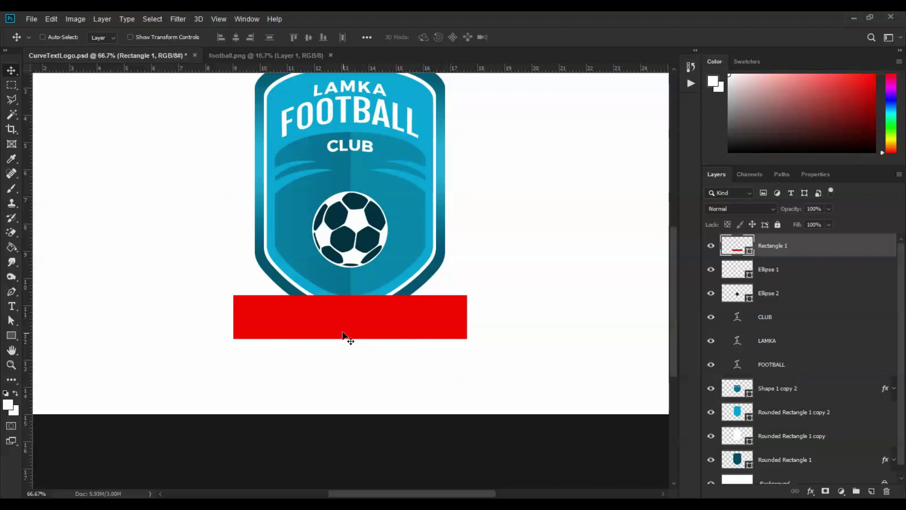
Place a vertical guide through the red rectangle's centre and add anchor points where it crosses the upper and lower edges.
{"action": "key", "text": "ctrl+plus"}
{"action": "left_click_drag", "start_coordinate": [26, 443], "coordinate": [366, 384]}
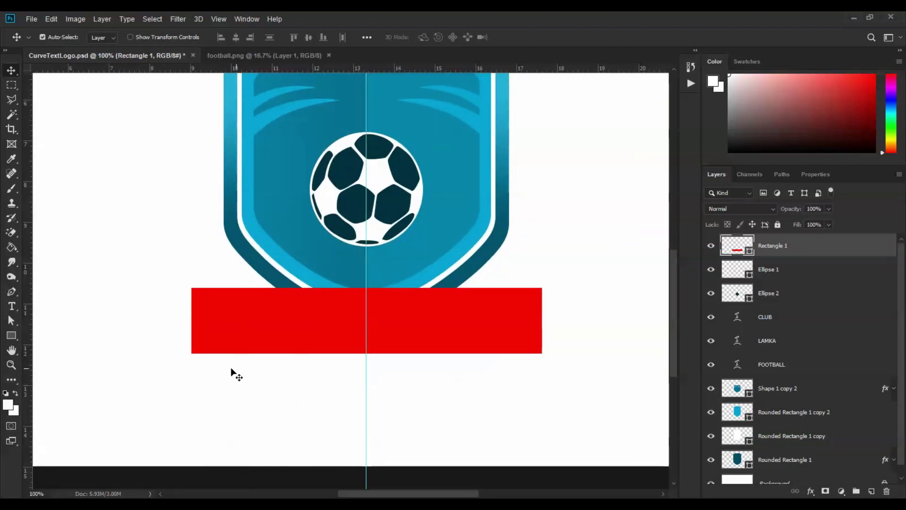
{"action": "key", "text": "a"}
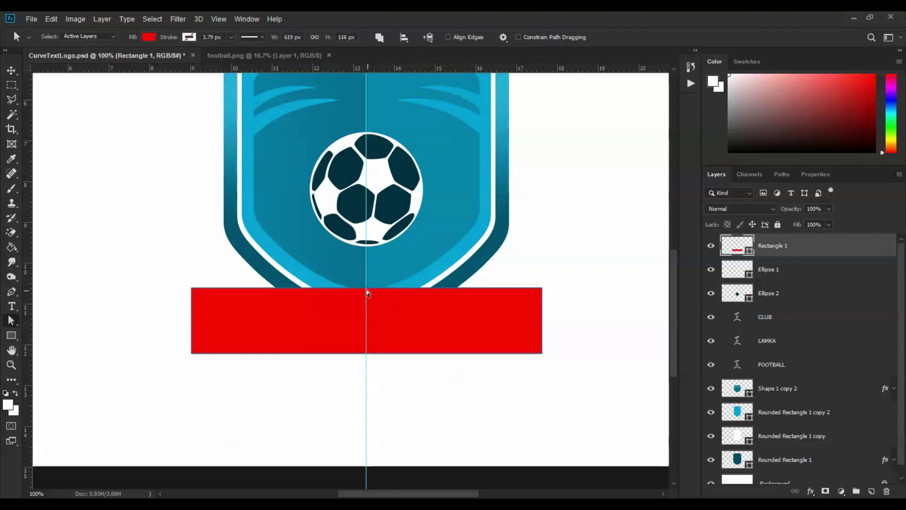
{"action": "right_click", "coordinate": [366, 289]}
{"action": "left_click", "coordinate": [392, 23]}
{"action": "right_click", "coordinate": [367, 354]}
{"action": "left_click", "coordinate": [405, 91]}
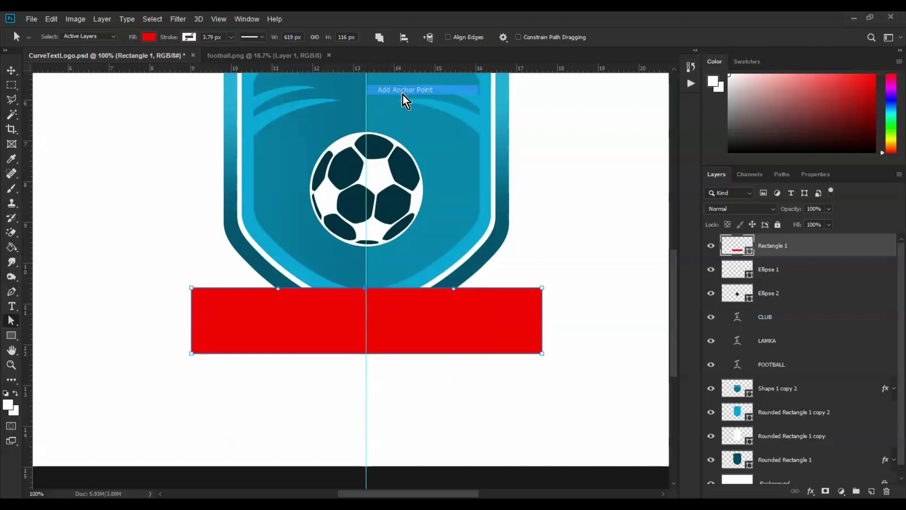
Select both middle anchor points and move them up 30 px to arch the rectangle into a curved banner.
{"action": "left_click_drag", "start_coordinate": [343, 385], "coordinate": [390, 255]}
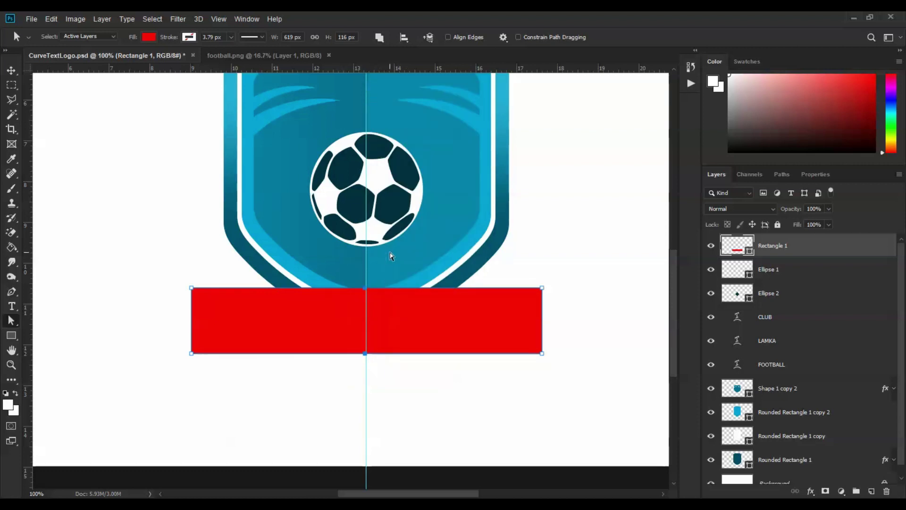
{"action": "key", "text": "Down"}
{"action": "key", "text": "Return"}
{"action": "key", "text": "shift+Up"}
{"action": "key", "text": "shift+Up"}
{"action": "key", "text": "shift+Up"}
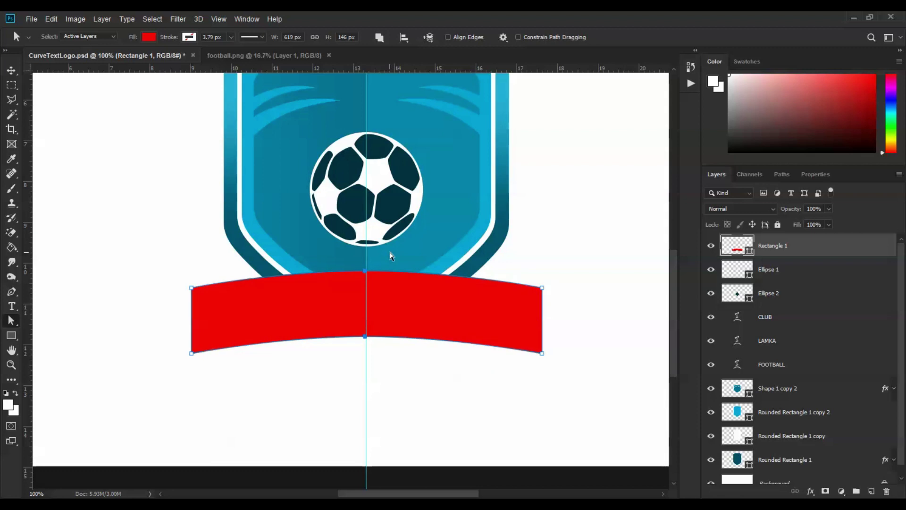
Move the banner's lower-left and lower-right corner anchors 20 px inward each so the ends slant.
{"action": "left_click_drag", "start_coordinate": [166, 381], "coordinate": [230, 331]}
{"action": "key", "text": "shift+Right"}
{"action": "key", "text": "shift+Right"}
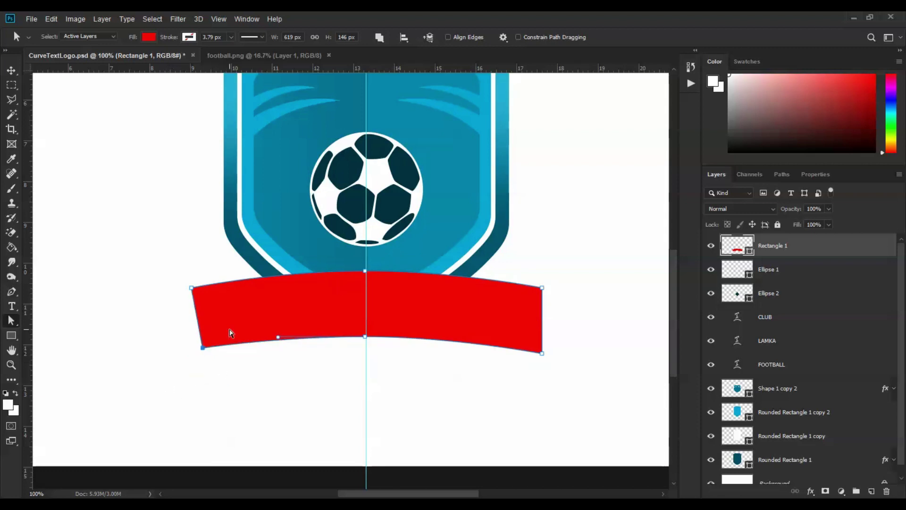
{"action": "left_click_drag", "start_coordinate": [581, 425], "coordinate": [509, 338]}
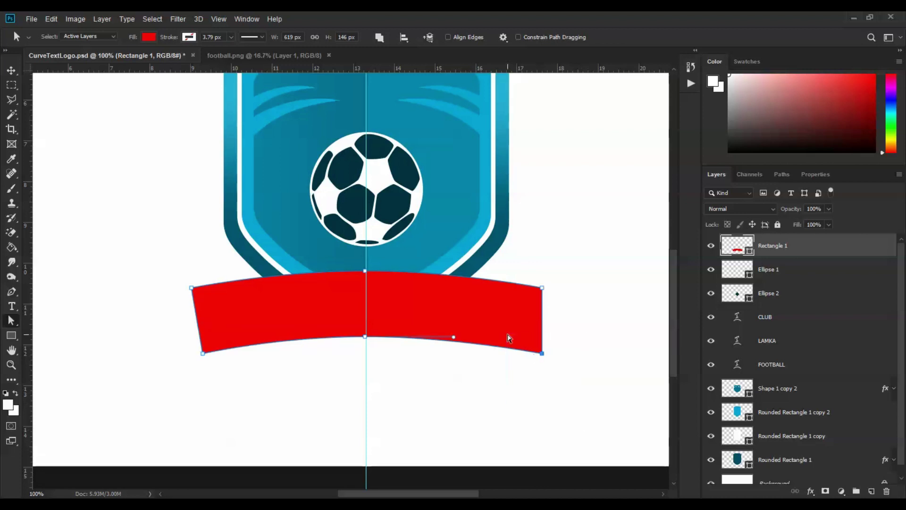
{"action": "key", "text": "shift+Left"}
{"action": "key", "text": "shift+Left"}
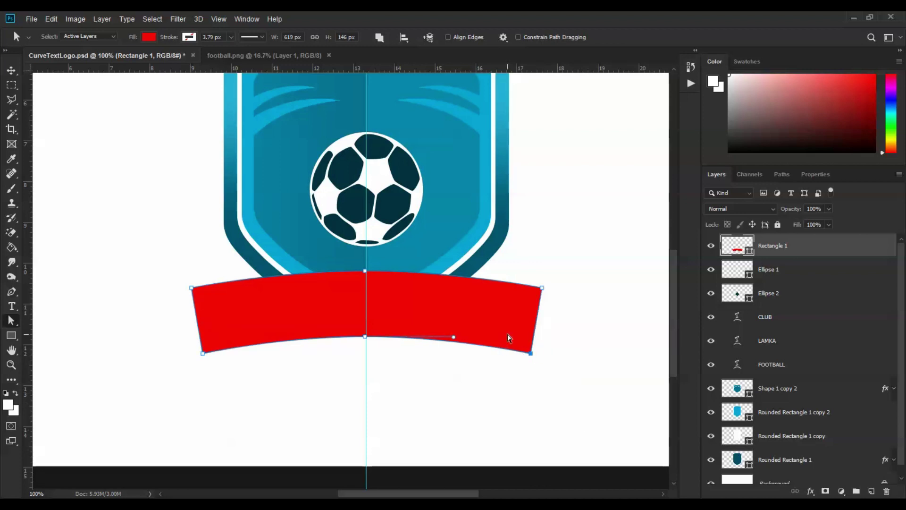
{"action": "key", "text": "Escape"}
{"action": "key", "text": "ctrl+minus"}
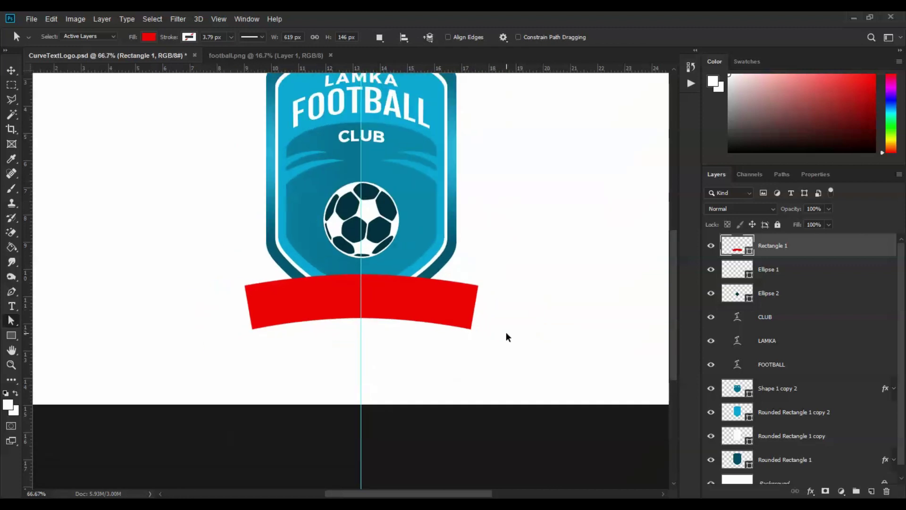
Duplicate the Rectangle 1 layer and recolour the original beneath it a darker red.
{"action": "key", "text": "ctrl+plus"}
{"action": "left_click", "coordinate": [10, 72]}
{"action": "left_click_drag", "start_coordinate": [821, 250], "coordinate": [871, 491]}
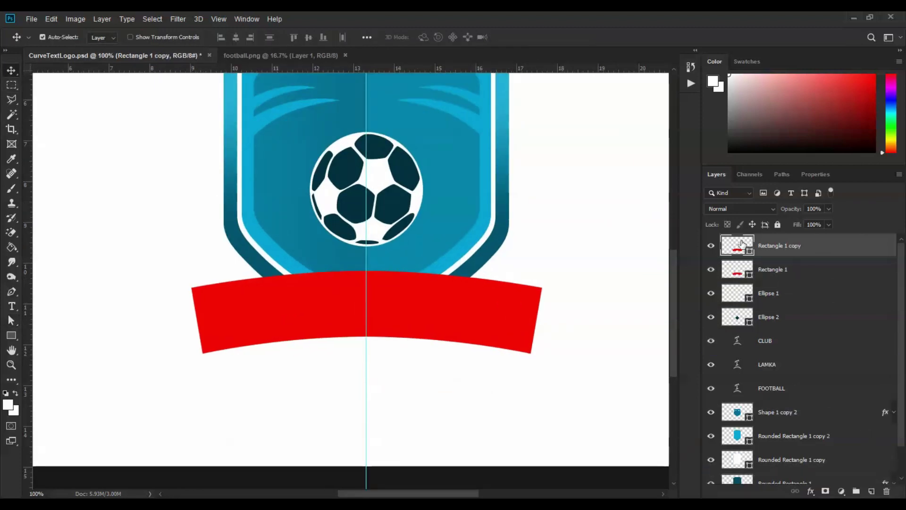
{"action": "double_click", "coordinate": [737, 269]}
{"action": "key", "text": "Escape"}
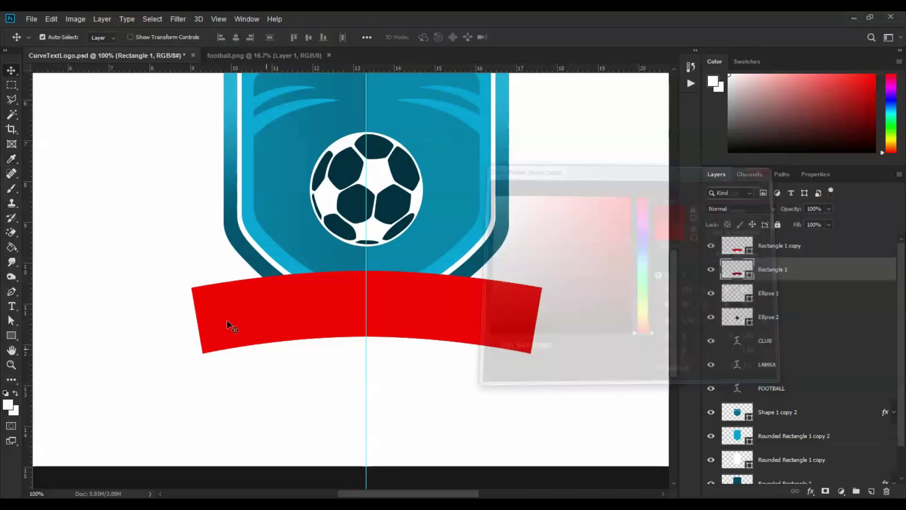
Move the dark red banner down and to the left behind the bright one and rotate it slightly counterclockwise.
{"action": "left_click_drag", "start_coordinate": [303, 306], "coordinate": [270, 326]}
{"action": "key", "text": "ctrl+t"}
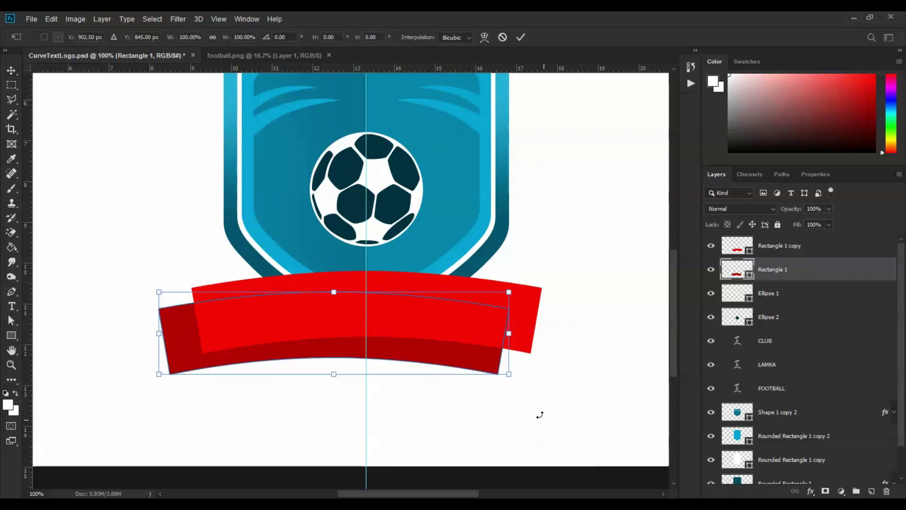
{"action": "left_click_drag", "start_coordinate": [538, 412], "coordinate": [543, 407]}
{"action": "key", "text": "Return"}
Nudge the rotated dark red banner 13 px left and 4 px up.
{"action": "key", "text": "Left"}
{"action": "key", "text": "Left"}
{"action": "key", "text": "Left"}
{"action": "key", "text": "Left"}
{"action": "key", "text": "Left"}
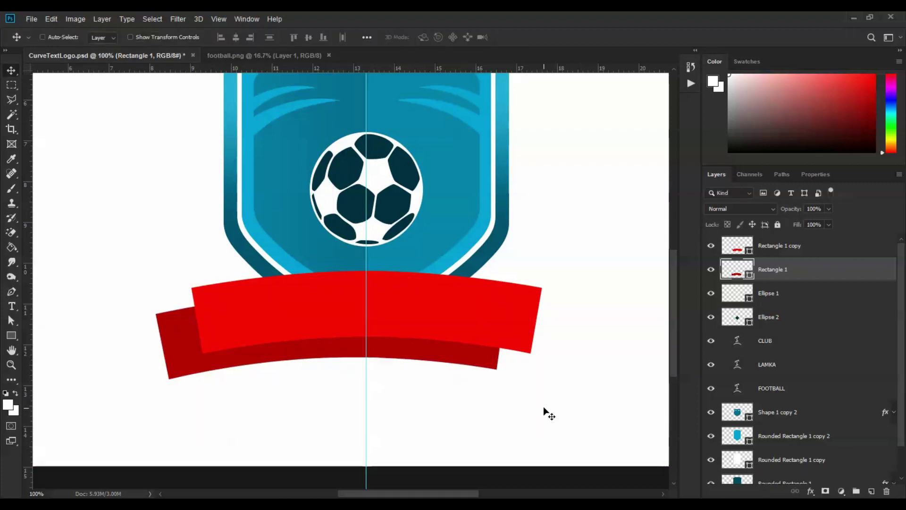
{"action": "key", "text": "Up"}
{"action": "key", "text": "Up"}
{"action": "key", "text": "Up"}
{"action": "key", "text": "Up"}
{"action": "key", "text": "Left"}
{"action": "key", "text": "Left"}
{"action": "key", "text": "Left"}
{"action": "key", "text": "Left"}
{"action": "key", "text": "Left"}
{"action": "key", "text": "Left"}
{"action": "key", "text": "Left"}
{"action": "key", "text": "Left"}
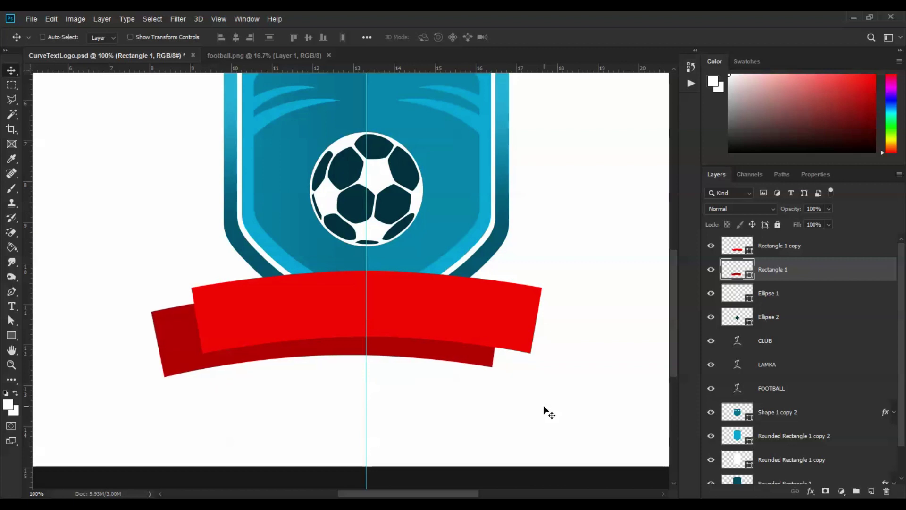
With the Pen tool in Subtract Front Shape mode, cut away the dark banner behind the bright one, leaving only a left tail with a fold.
{"action": "scroll", "coordinate": [217, 392], "scroll_direction": "up", "scroll_amount": 5}
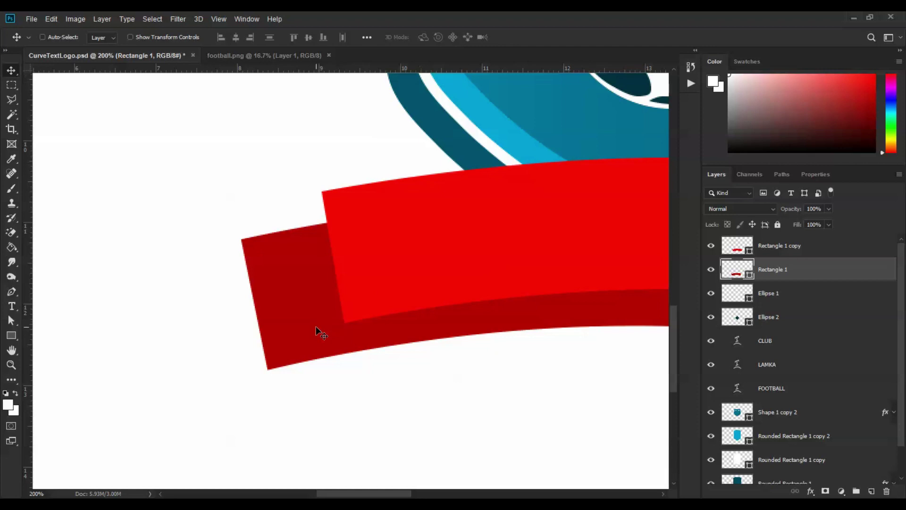
{"action": "left_click", "coordinate": [12, 292]}
{"action": "left_click_drag", "start_coordinate": [306, 263], "coordinate": [218, 239]}
{"action": "left_click", "coordinate": [330, 36]}
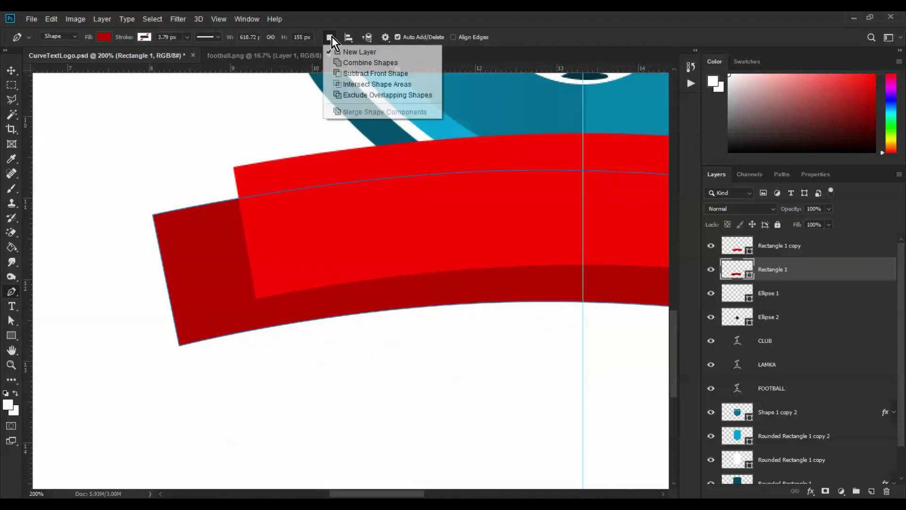
{"action": "left_click", "coordinate": [344, 72]}
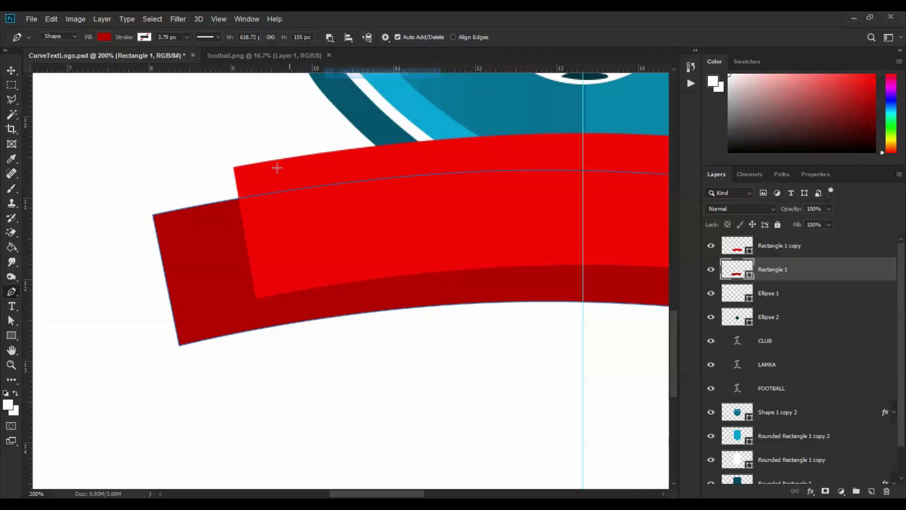
{"action": "left_click", "coordinate": [237, 195]}
{"action": "left_click", "coordinate": [255, 298]}
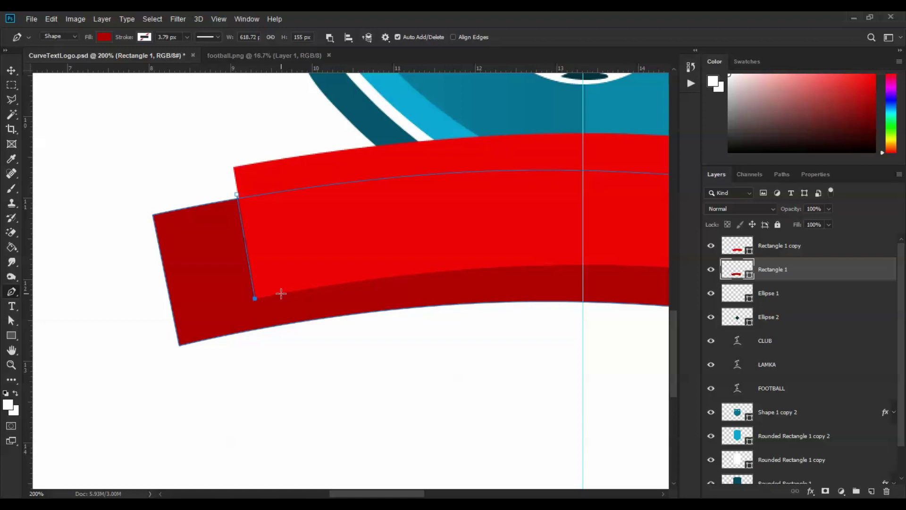
{"action": "left_click", "coordinate": [281, 294]}
{"action": "left_click", "coordinate": [286, 327]}
{"action": "left_click_drag", "start_coordinate": [472, 383], "coordinate": [257, 352]}
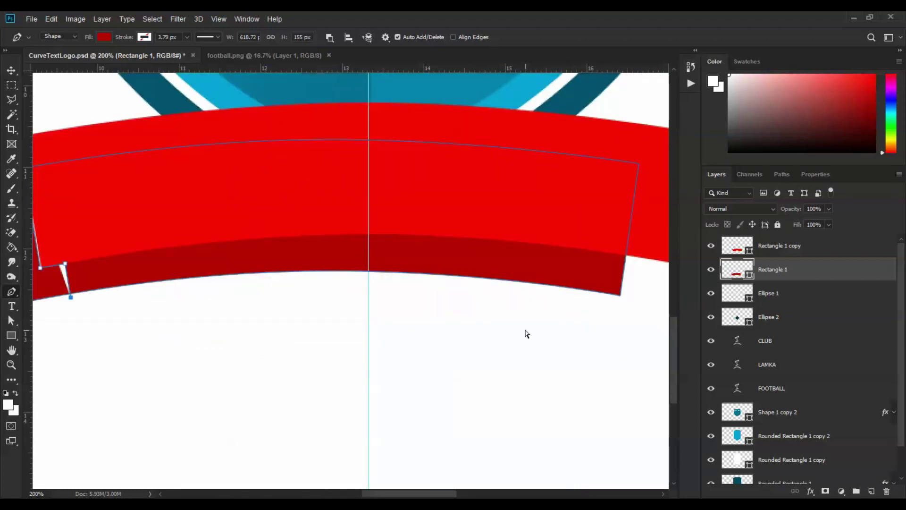
{"action": "key", "text": "ctrl+minus"}
{"action": "left_click", "coordinate": [534, 323]}
{"action": "left_click", "coordinate": [539, 162]}
{"action": "left_click", "coordinate": [164, 193]}
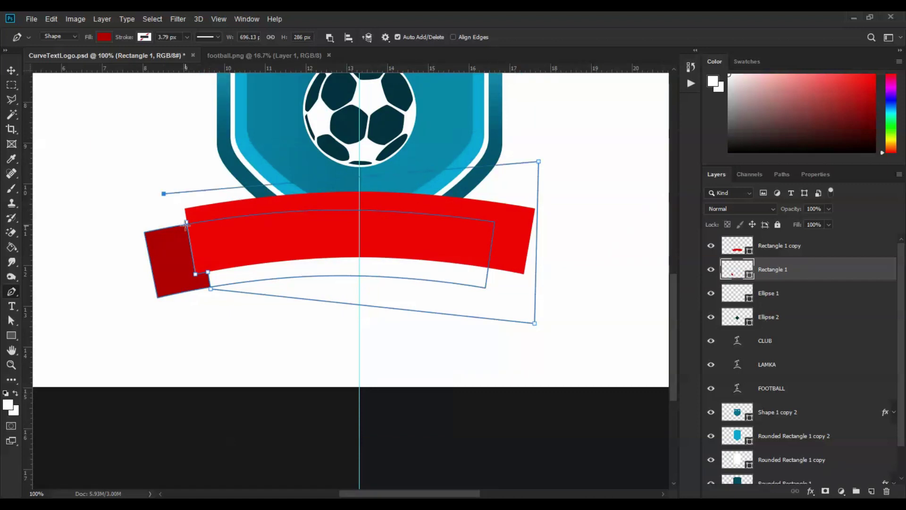
{"action": "left_click", "coordinate": [186, 224]}
Adjust the cut-out path's anchors along the bright banner's left edge to close the gap beside the dark tail.
{"action": "key", "text": "ctrl+plus"}
{"action": "key", "text": "ctrl+plus"}
{"action": "left_click", "coordinate": [12, 321]}
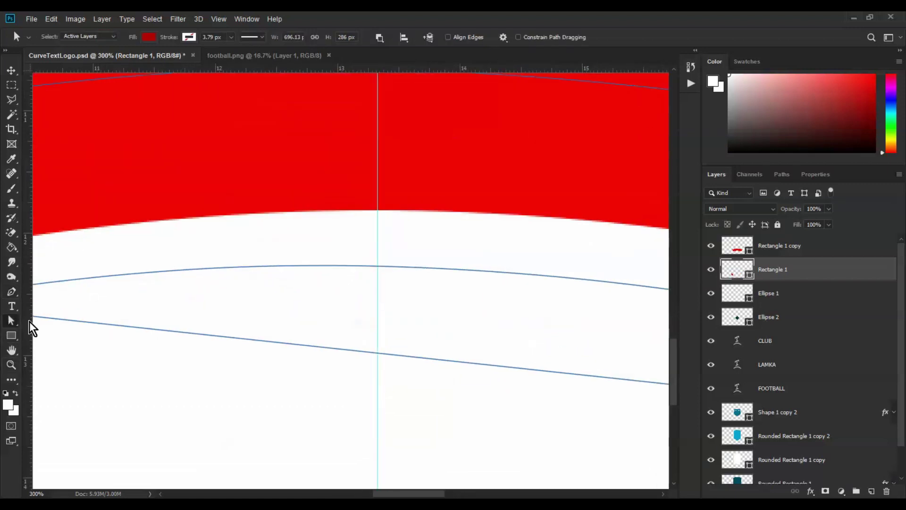
{"action": "left_click_drag", "start_coordinate": [134, 315], "coordinate": [453, 306]}
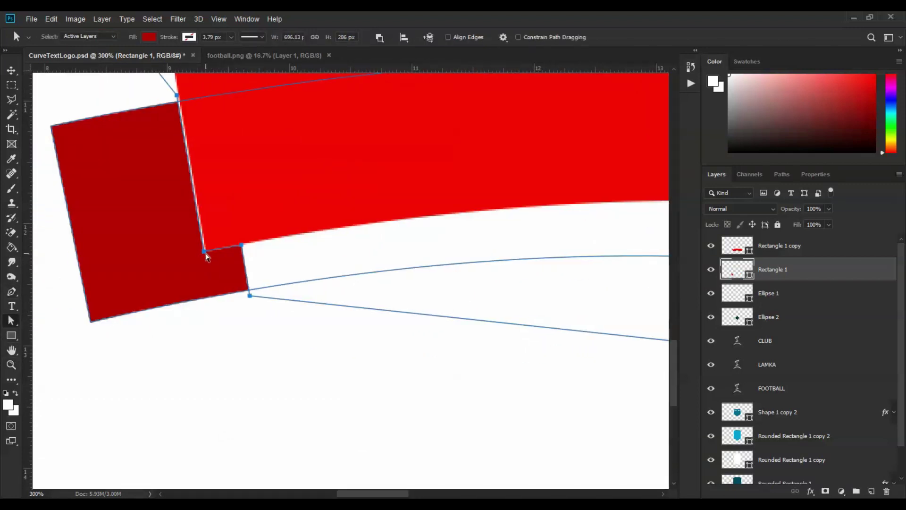
{"action": "left_click_drag", "start_coordinate": [204, 252], "coordinate": [206, 251]}
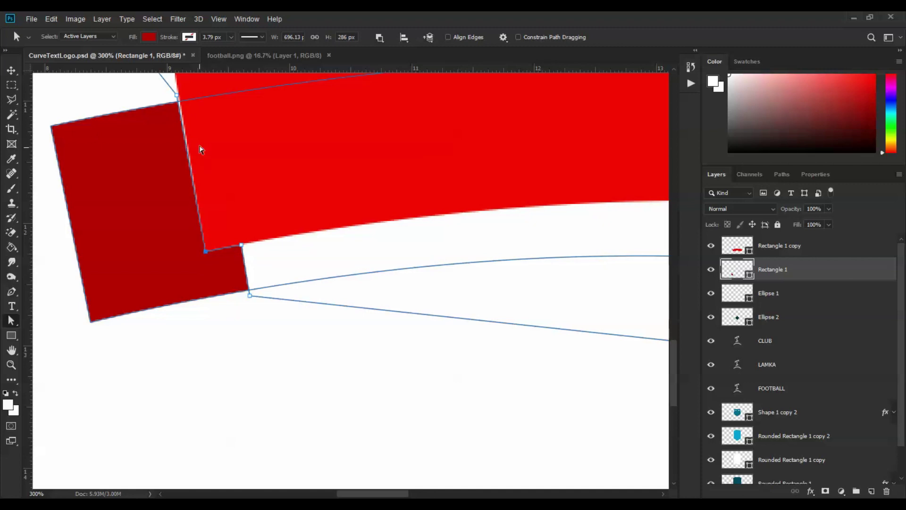
{"action": "left_click_drag", "start_coordinate": [176, 95], "coordinate": [178, 95]}
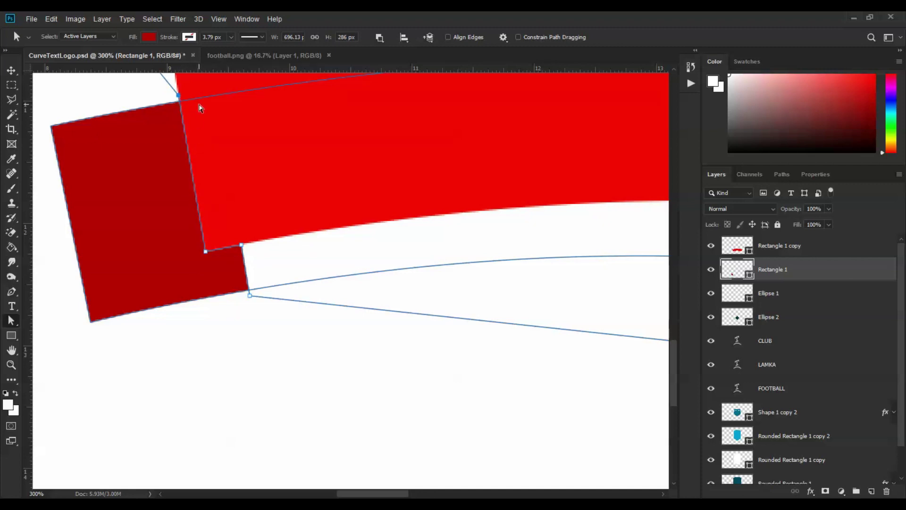
Subtract a V-shaped notch from the dark tail's outer end with the Pen tool in Subtract Front Shape mode.
{"action": "left_click_drag", "start_coordinate": [177, 244], "coordinate": [264, 277]}
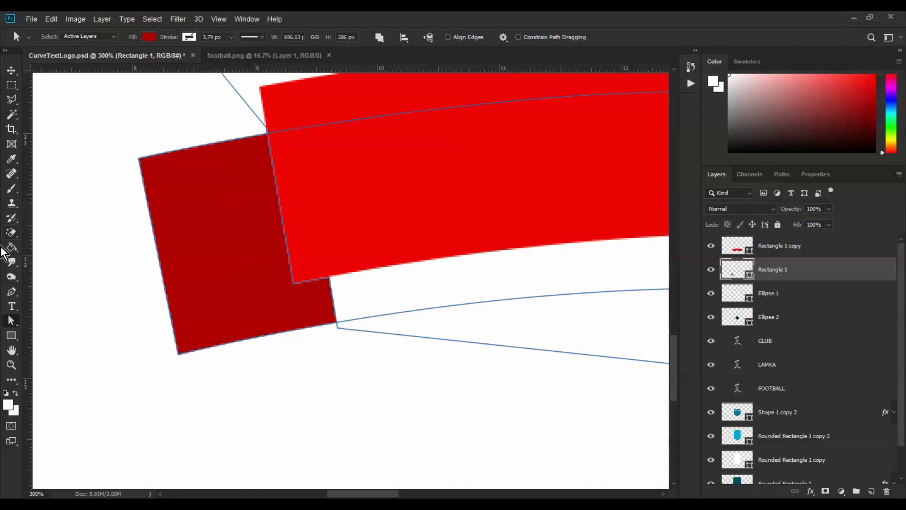
{"action": "left_click", "coordinate": [13, 293]}
{"action": "left_click", "coordinate": [330, 38]}
{"action": "left_click", "coordinate": [352, 75]}
{"action": "left_click", "coordinate": [134, 156]}
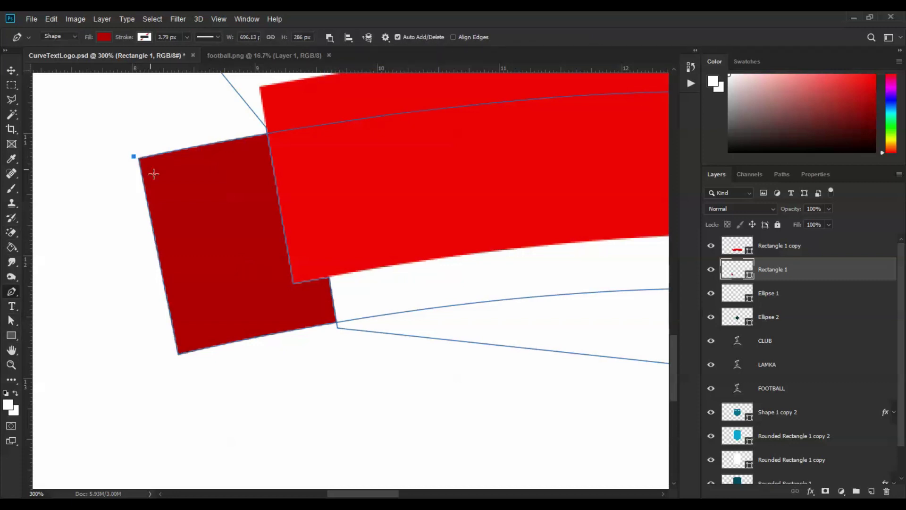
{"action": "left_click", "coordinate": [205, 267]}
{"action": "left_click", "coordinate": [178, 356]}
{"action": "left_click", "coordinate": [115, 293]}
{"action": "left_click", "coordinate": [134, 157]}
Move the notch path's upper anchor outward and its inner point slightly deeper into the dark tail.
{"action": "left_click", "coordinate": [11, 321]}
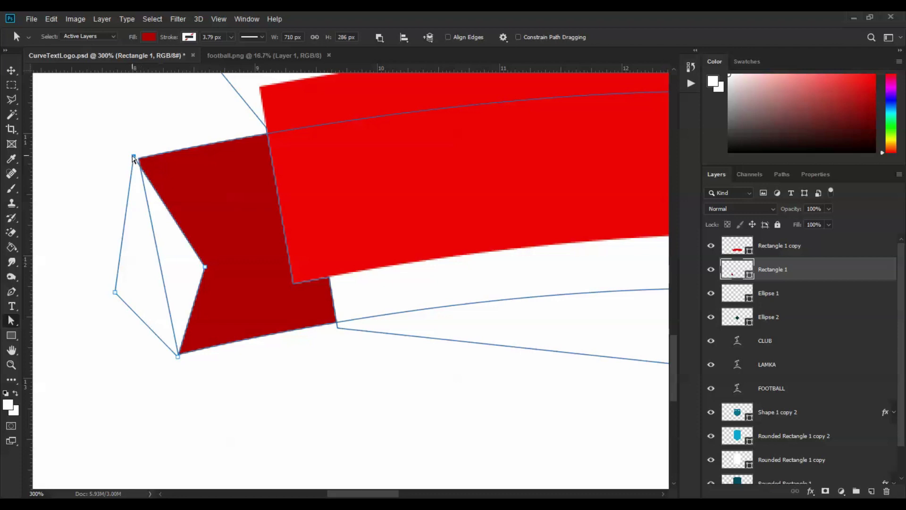
{"action": "left_click_drag", "start_coordinate": [136, 159], "coordinate": [130, 146]}
{"action": "left_click_drag", "start_coordinate": [205, 269], "coordinate": [216, 268]}
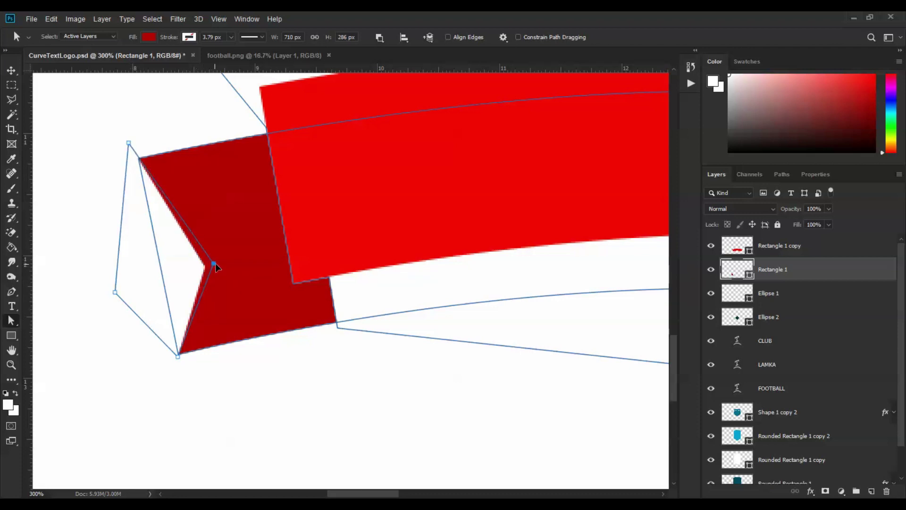
{"action": "key", "text": "Escape"}
{"action": "key", "text": "ctrl+0"}
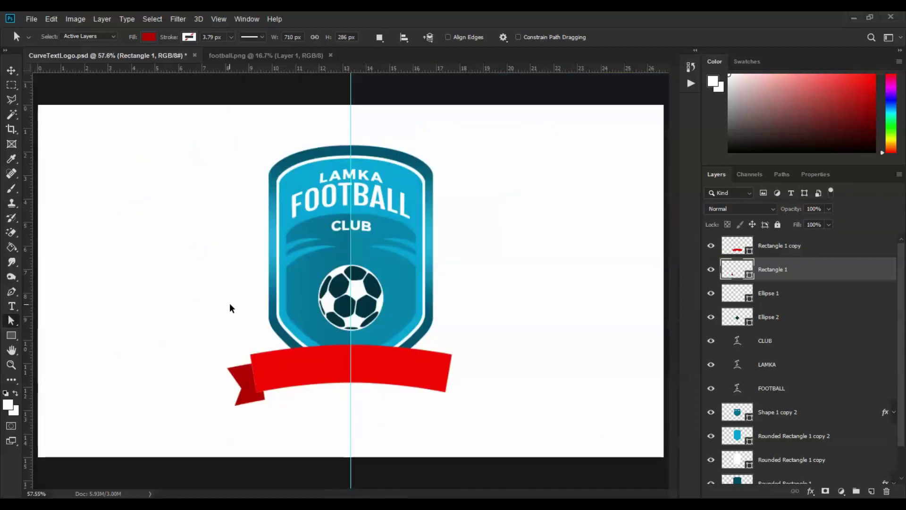
Merge the dark ribbon tail's banner, cut-out and notch paths into a single shape outline.
{"action": "key", "text": "ctrl+plus"}
{"action": "left_click_drag", "start_coordinate": [259, 425], "coordinate": [285, 338]}
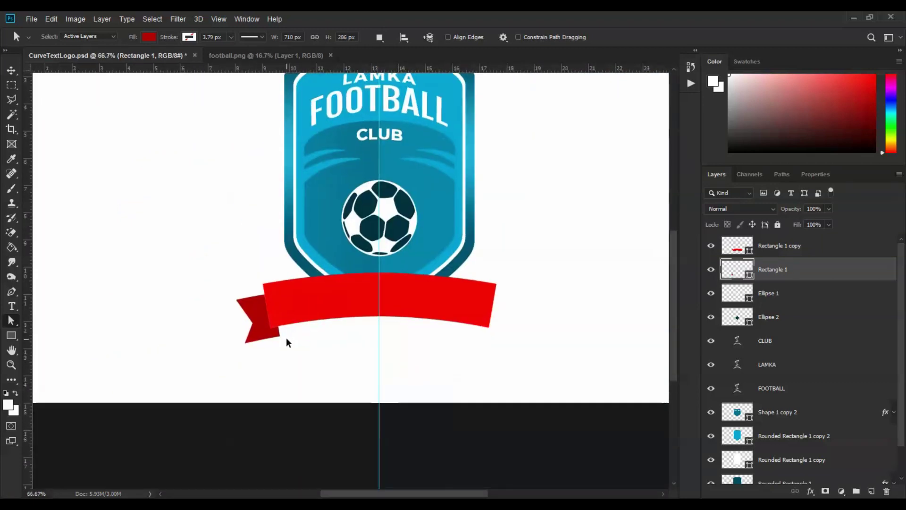
{"action": "key", "text": "ctrl+plus"}
{"action": "left_click", "coordinate": [305, 330]}
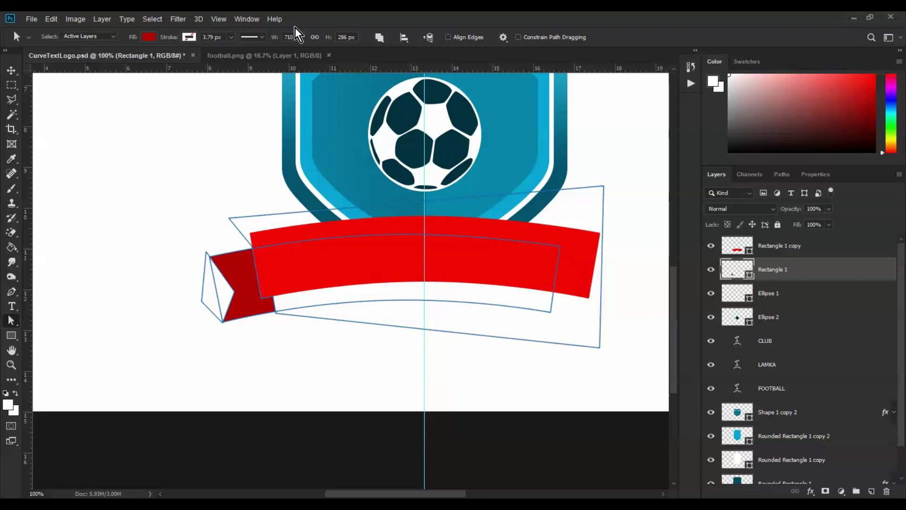
{"action": "left_click", "coordinate": [379, 37]}
{"action": "left_click", "coordinate": [398, 117]}
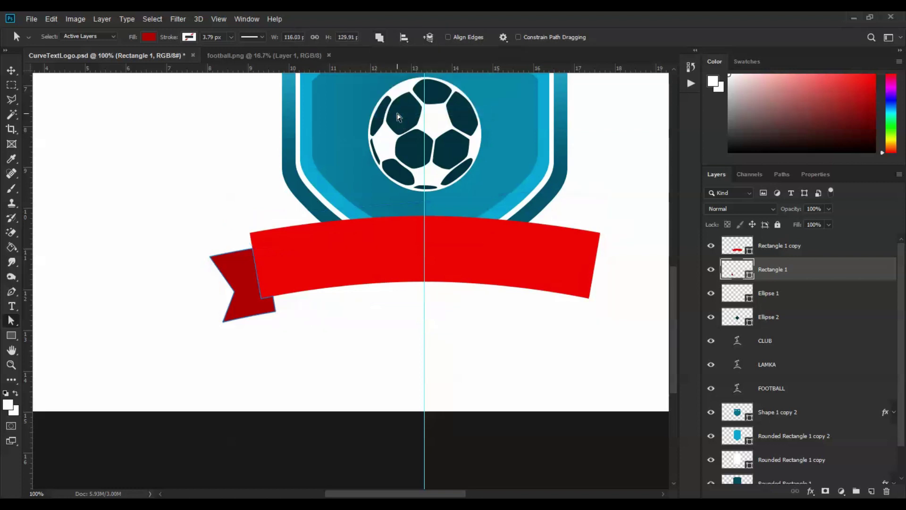
Nudge the dark tail slightly left and down to leave a thin white gap beside the bright banner.
{"action": "left_click", "coordinate": [12, 70]}
{"action": "key", "text": "Down"}
{"action": "key", "text": "Down"}
{"action": "key", "text": "Left"}
{"action": "key", "text": "Left"}
{"action": "key", "text": "Left"}
{"action": "key", "text": "Left"}
{"action": "key", "text": "Left"}
{"action": "key", "text": "Left"}
{"action": "key", "text": "Down"}
{"action": "key", "text": "Down"}
{"action": "key", "text": "Down"}
{"action": "key", "text": "Down"}
{"action": "key", "text": "Down"}
{"action": "key", "text": "Down"}
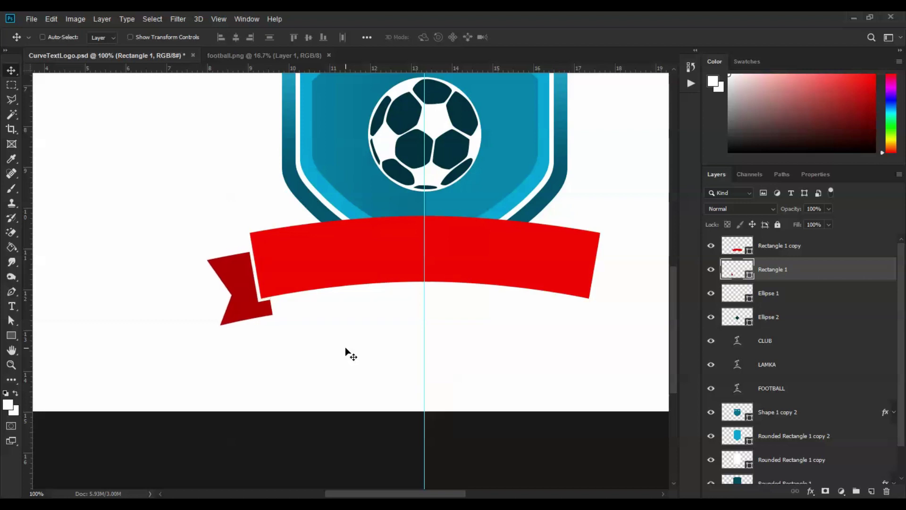
Duplicate the dark tail's layer and flip the copy horizontally.
{"action": "left_click_drag", "start_coordinate": [850, 269], "coordinate": [871, 493]}
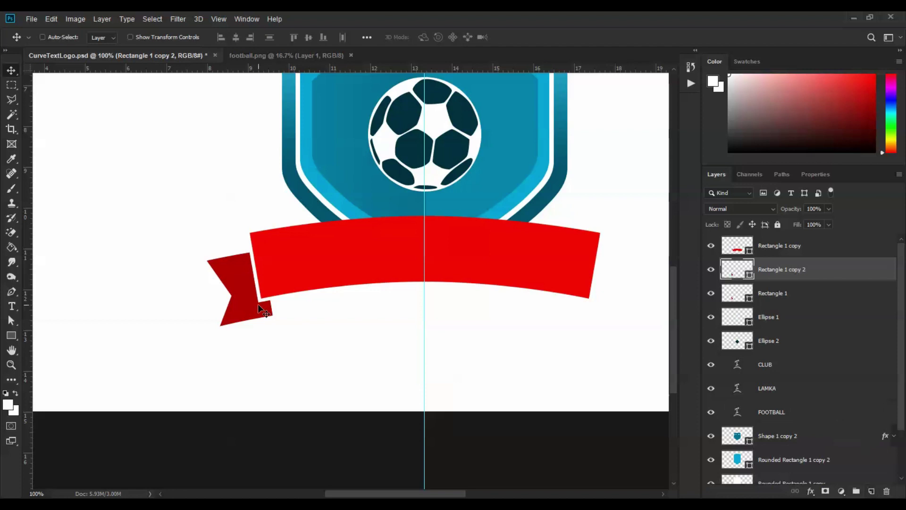
{"action": "key", "text": "ctrl+t"}
{"action": "right_click", "coordinate": [234, 286]}
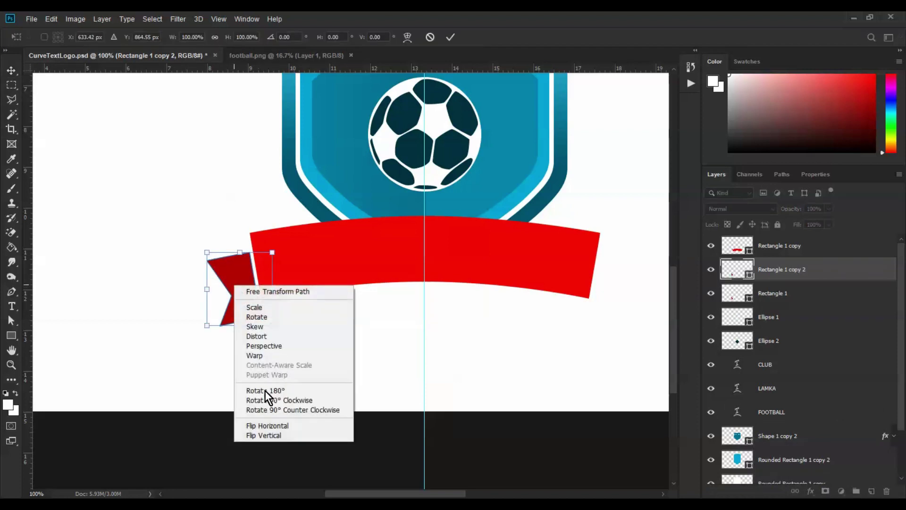
{"action": "left_click", "coordinate": [271, 425]}
{"action": "key", "text": "Return"}
Move the mirrored tail horizontally to the banner's right end, leaving a gap matching the left one, and save the document.
{"action": "key", "text": "shift+Right"}
{"action": "key", "text": "shift+Right"}
{"action": "key", "text": "shift+Right"}
{"action": "key", "text": "shift+Right"}
{"action": "key", "text": "shift+Right"}
{"action": "key", "text": "shift+Right"}
{"action": "key", "text": "shift+Right"}
{"action": "key", "text": "shift+Right"}
{"action": "key", "text": "shift+Right"}
{"action": "key", "text": "shift+Right"}
{"action": "key", "text": "shift+Right"}
{"action": "key", "text": "shift+Right"}
{"action": "key", "text": "shift+Right"}
{"action": "key", "text": "shift+Right"}
{"action": "key", "text": "shift+Right"}
{"action": "key", "text": "shift+Right"}
{"action": "key", "text": "shift+Right"}
{"action": "key", "text": "shift+Right"}
{"action": "key", "text": "shift+Right"}
{"action": "key", "text": "shift+Right"}
{"action": "key", "text": "shift+Right"}
{"action": "key", "text": "shift+Right"}
{"action": "key", "text": "shift+Right"}
{"action": "key", "text": "shift+Right"}
{"action": "key", "text": "shift+Right"}
{"action": "key", "text": "shift+Right"}
{"action": "key", "text": "shift+Right"}
{"action": "key", "text": "shift+Right"}
{"action": "key", "text": "shift+Right"}
{"action": "key", "text": "shift+Right"}
{"action": "key", "text": "shift+Right"}
{"action": "key", "text": "shift+Right"}
{"action": "key", "text": "shift+Right"}
{"action": "key", "text": "shift+Right"}
{"action": "key", "text": "shift+Right"}
{"action": "key", "text": "shift+Right"}
{"action": "key", "text": "shift+Right"}
{"action": "key", "text": "shift+Right"}
{"action": "key", "text": "shift+Right"}
{"action": "key", "text": "shift+Right"}
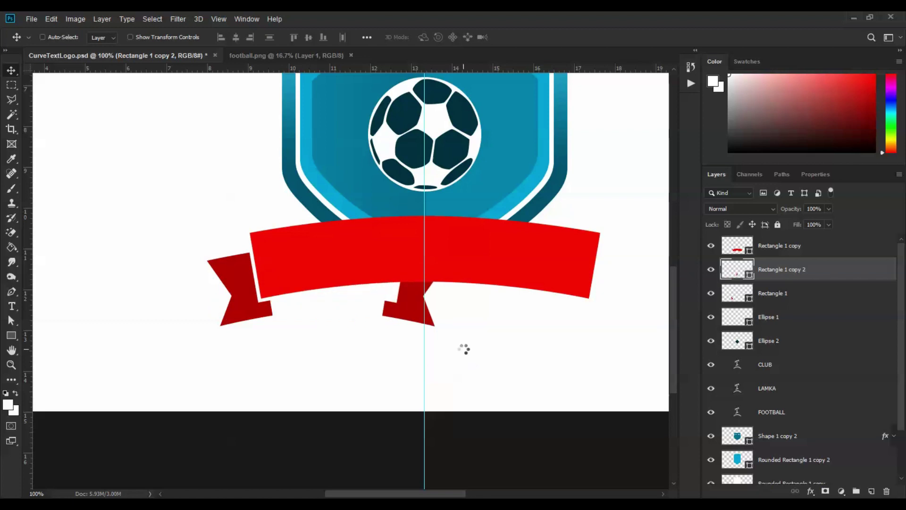
{"action": "key", "text": "shift+Right"}
{"action": "key", "text": "shift+Right"}
{"action": "key", "text": "shift+Right"}
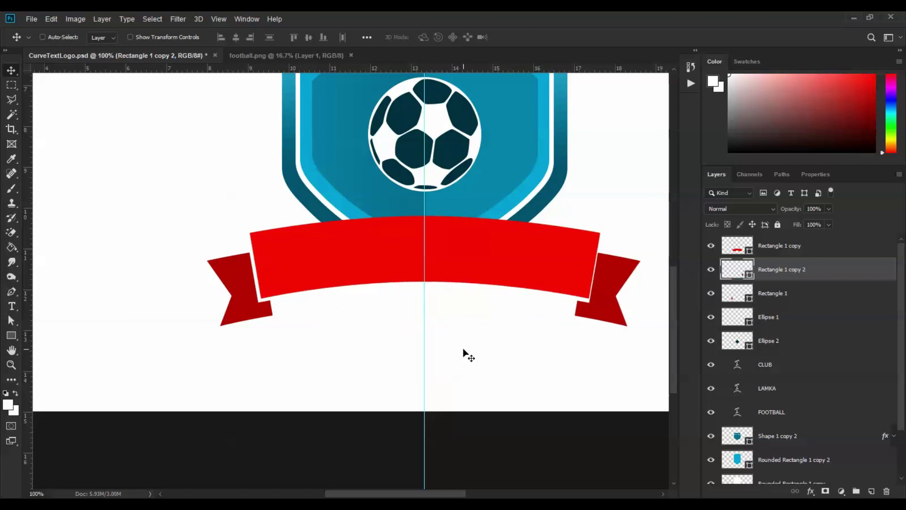
{"action": "key", "text": "Right"}
{"action": "key", "text": "Left"}
{"action": "key", "text": "ctrl+minus"}
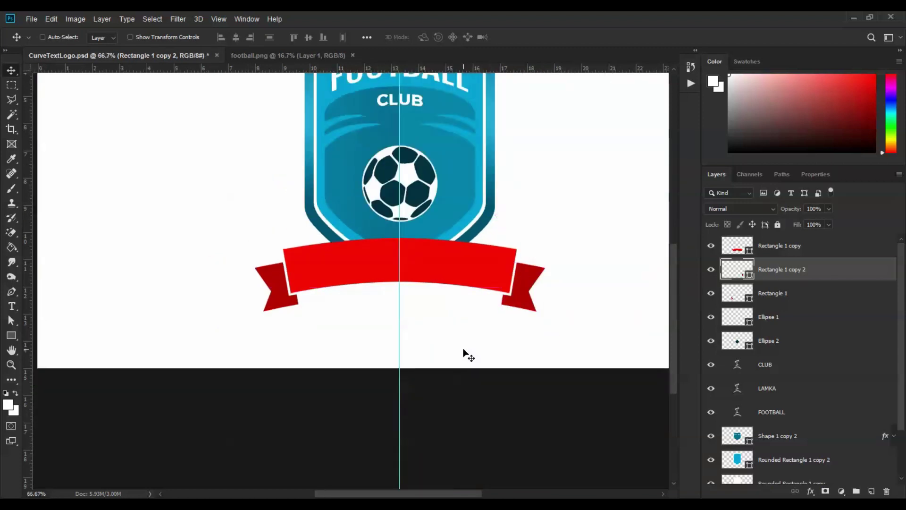
{"action": "key", "text": "ctrl+minus"}
{"action": "key", "text": "ctrl+s"}
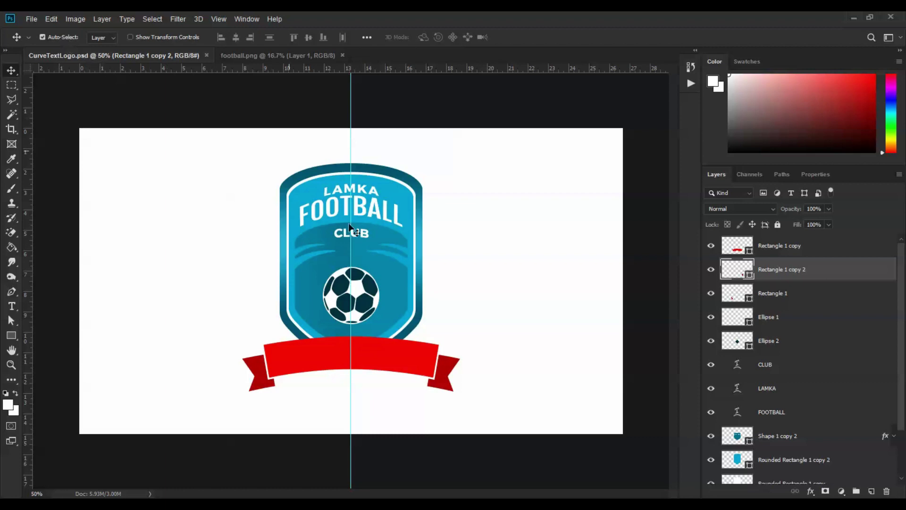
Recolor the bright red banner light blue, 47cef3, starting from a blue sampled from the shield.
{"action": "left_click", "coordinate": [783, 248]}
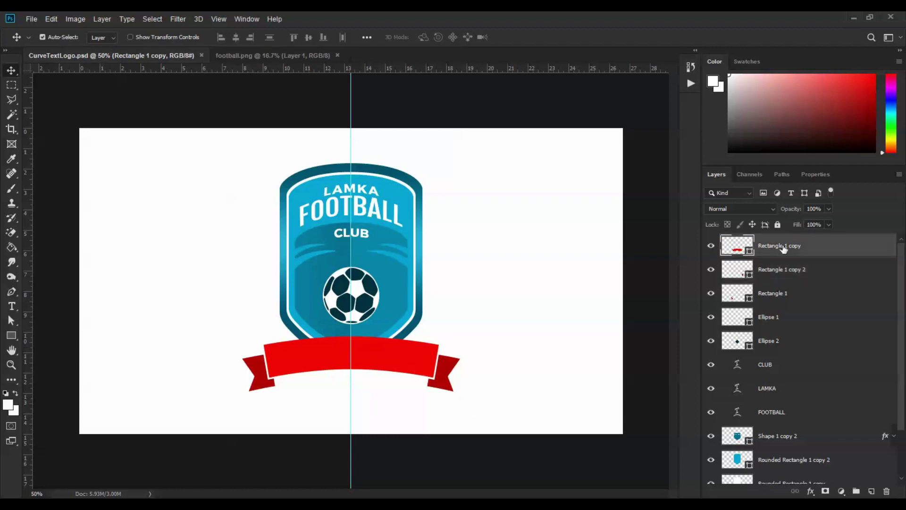
{"action": "double_click", "coordinate": [735, 248]}
{"action": "left_click", "coordinate": [405, 224]}
{"action": "left_click_drag", "start_coordinate": [605, 211], "coordinate": [590, 198]}
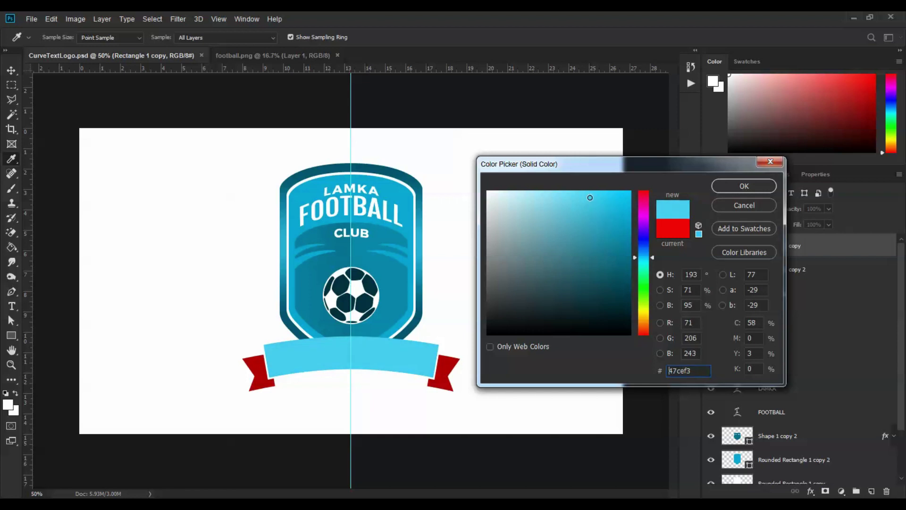
{"action": "key", "text": "Return"}
Recolor both ribbon tails to the darker blue 078bae sampled from the inner shield.
{"action": "left_click", "coordinate": [732, 279]}
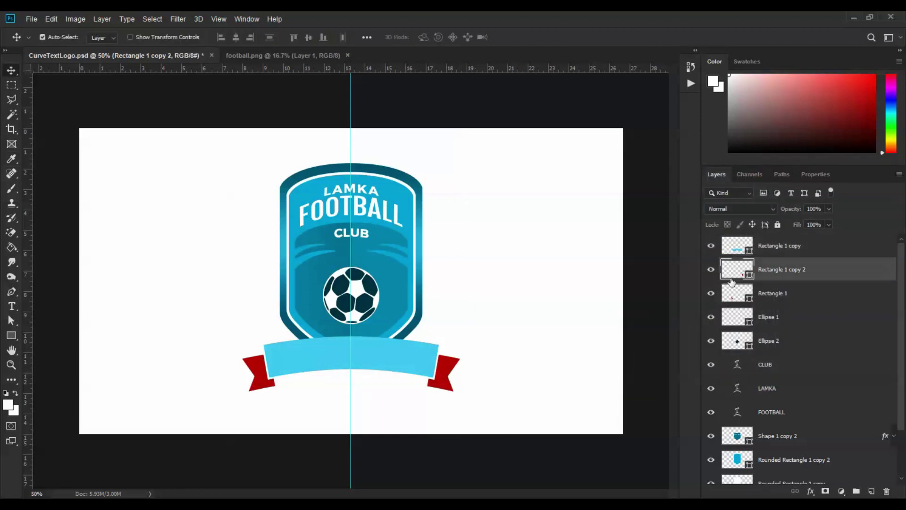
{"action": "double_click", "coordinate": [735, 270]}
{"action": "left_click", "coordinate": [394, 305]}
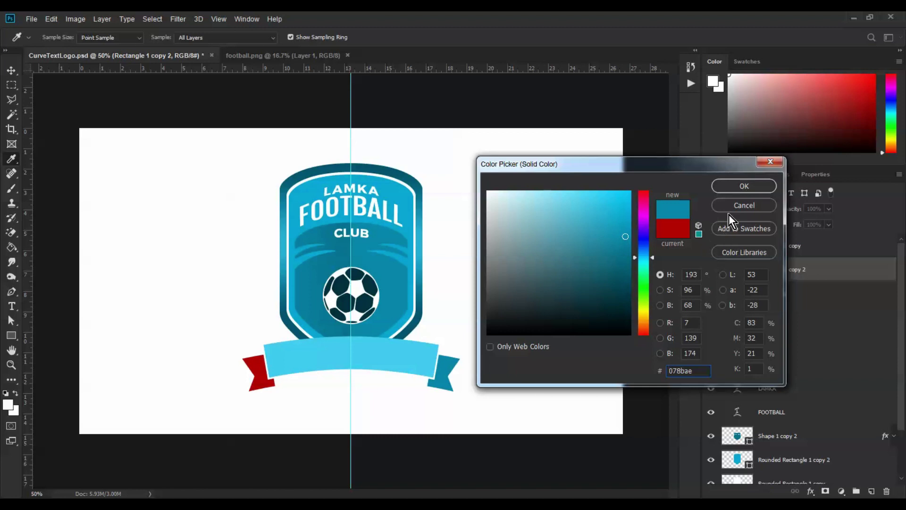
{"action": "left_click", "coordinate": [765, 186]}
{"action": "left_click", "coordinate": [739, 300]}
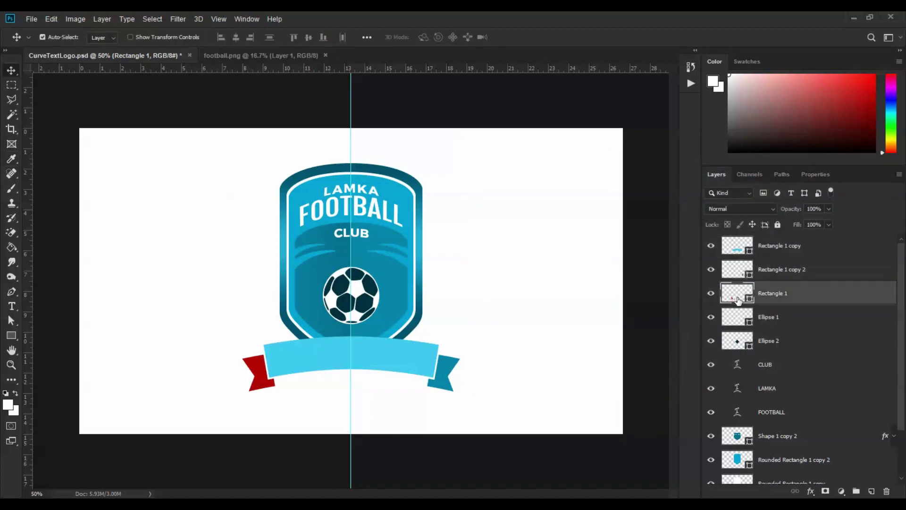
{"action": "double_click", "coordinate": [734, 296]}
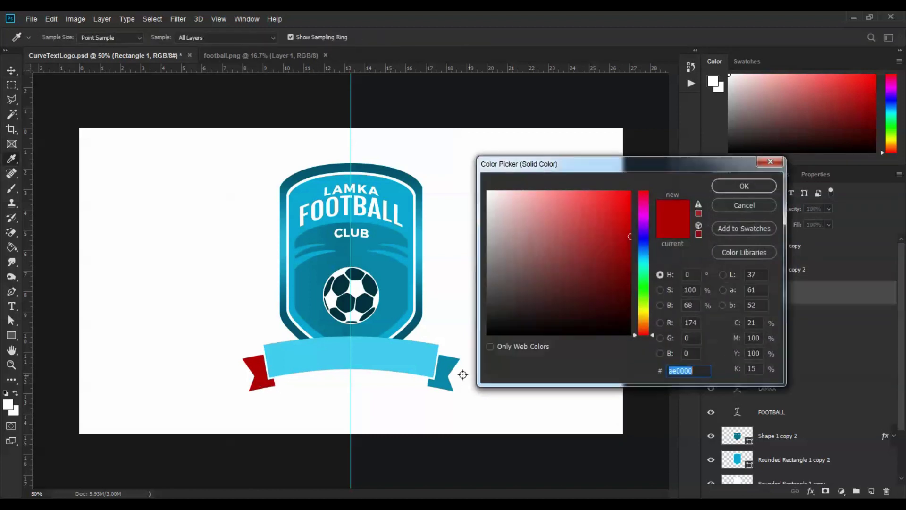
{"action": "left_click", "coordinate": [451, 370]}
{"action": "left_click", "coordinate": [744, 185]}
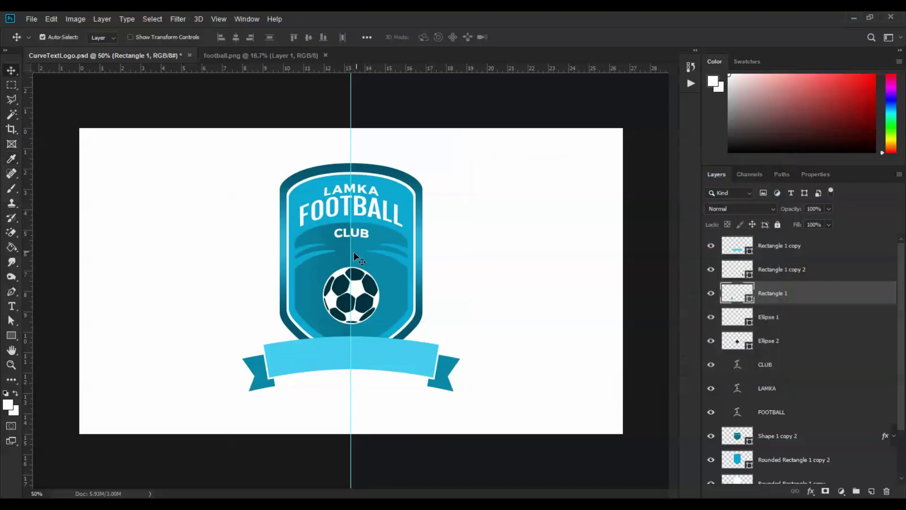
Hide the guides and add a new blank layer above the light blue banner, saving the document.
{"action": "key", "text": "ctrl+semicolon"}
{"action": "key", "text": "ctrl+s"}
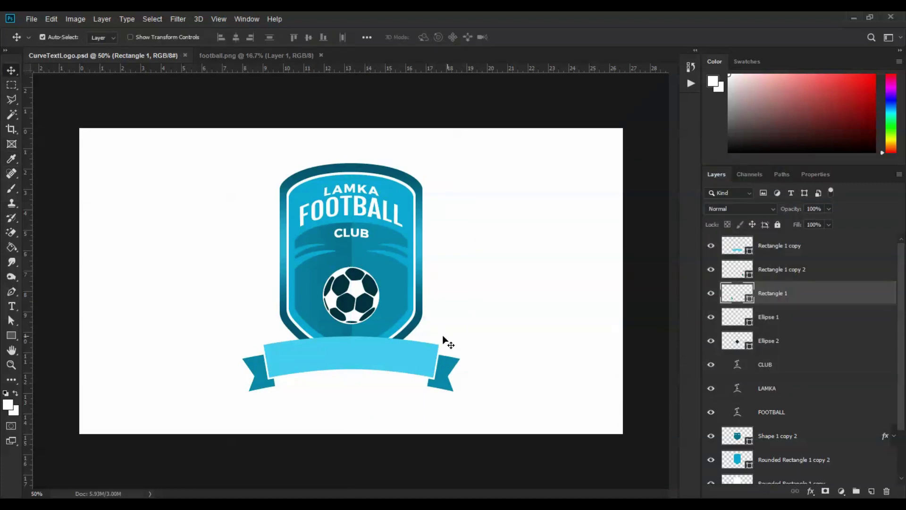
{"action": "key", "text": "ctrl+plus"}
{"action": "left_click_drag", "start_coordinate": [462, 390], "coordinate": [459, 320]}
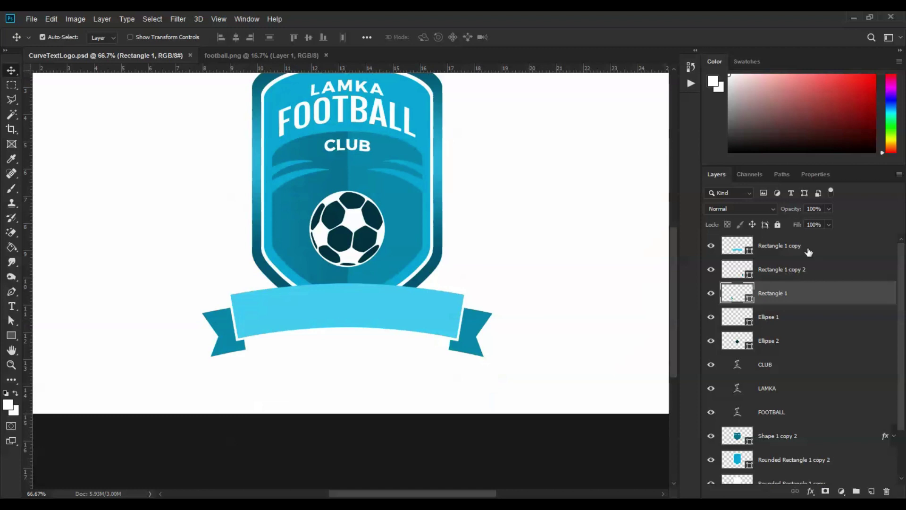
{"action": "left_click", "coordinate": [806, 249]}
{"action": "left_click", "coordinate": [872, 491]}
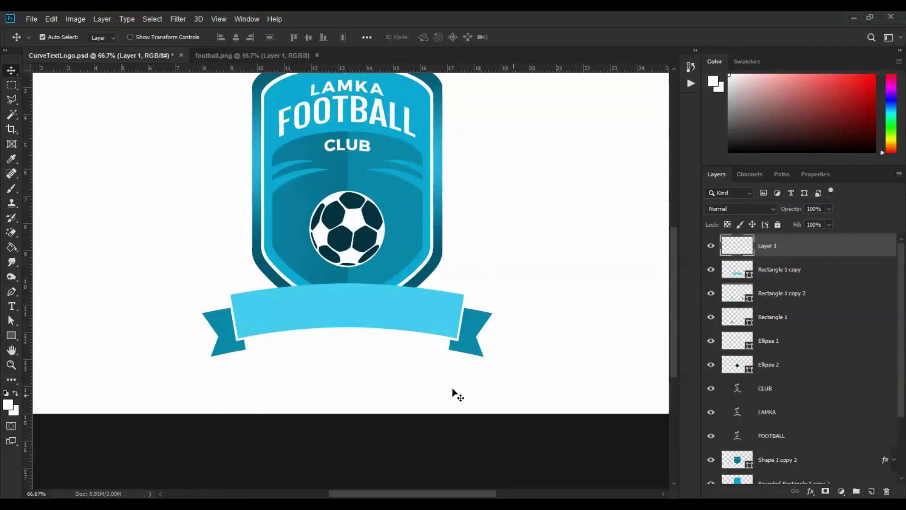
{"action": "key", "text": "ctrl+s"}
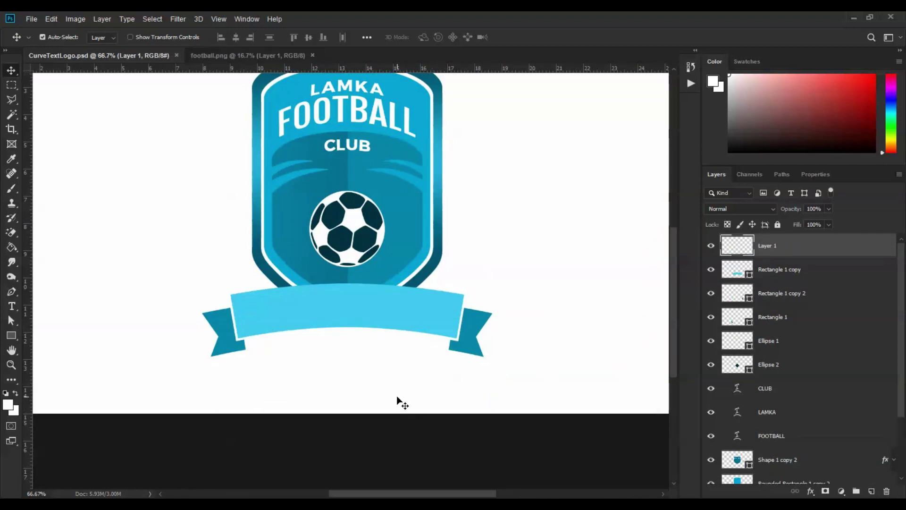
Draw an unfilled, green-stroked curve with the Pen tool along the banner's lower edge from corner to corner.
{"action": "key", "text": "ctrl+plus"}
{"action": "left_click_drag", "start_coordinate": [397, 395], "coordinate": [417, 336]}
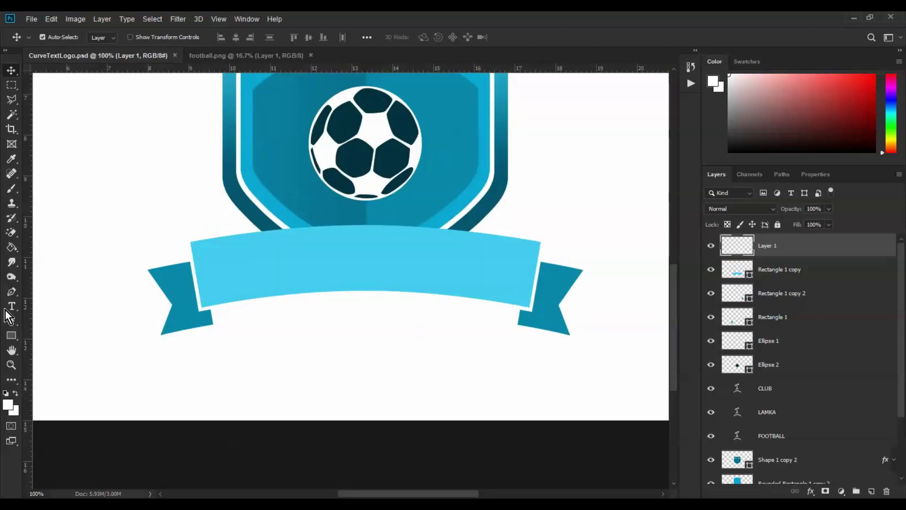
{"action": "left_click", "coordinate": [12, 291]}
{"action": "left_click", "coordinate": [103, 37]}
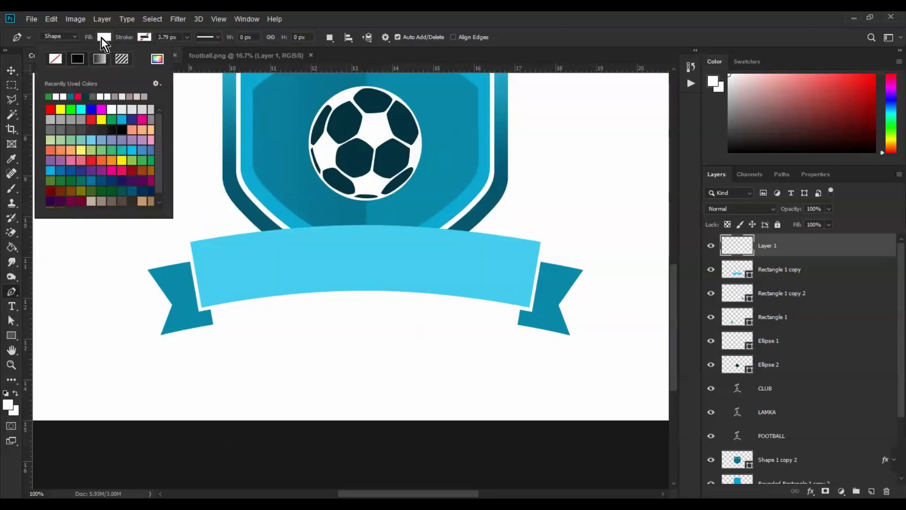
{"action": "left_click", "coordinate": [144, 37]}
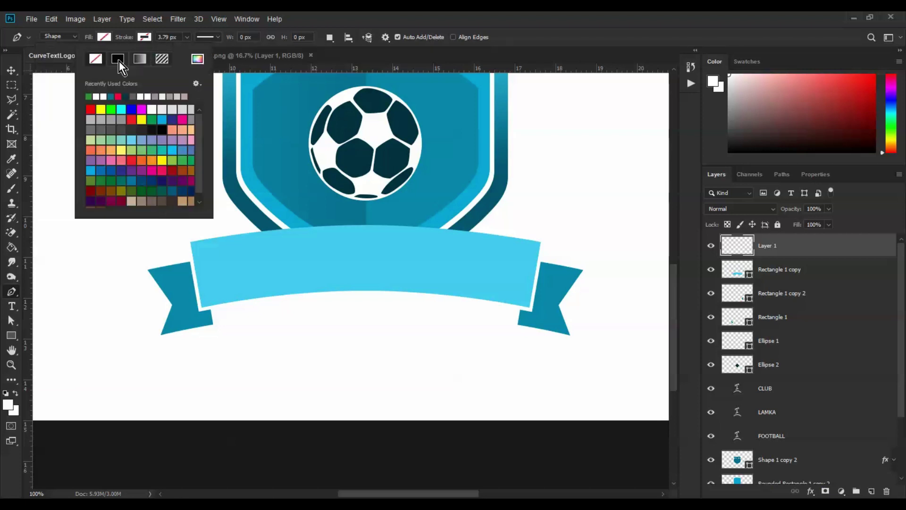
{"action": "left_click", "coordinate": [293, 278]}
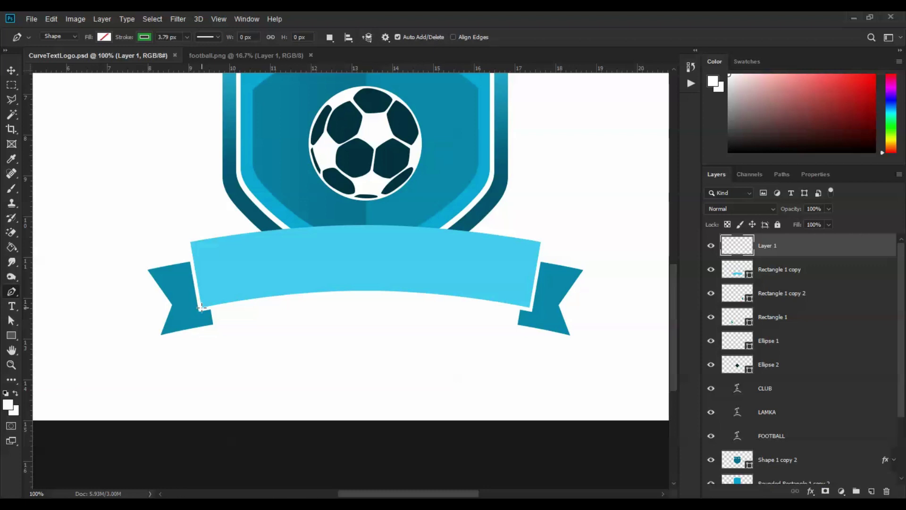
{"action": "left_click", "coordinate": [201, 307]}
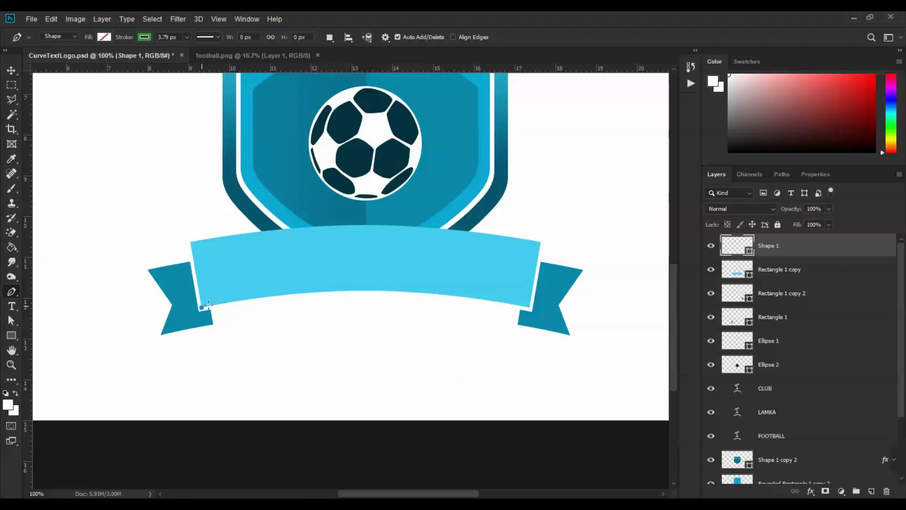
{"action": "left_click", "coordinate": [368, 290], "text": "shift"}
{"action": "key", "text": "ctrl+z"}
{"action": "left_click_drag", "start_coordinate": [367, 290], "coordinate": [457, 296]}
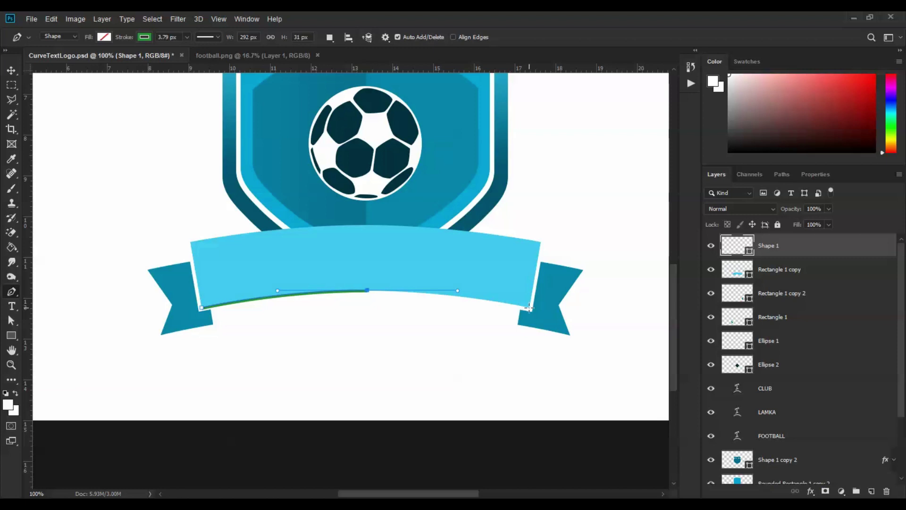
{"action": "left_click", "coordinate": [529, 307]}
{"action": "key", "text": "Return"}
Move the green curve straight up so it runs inside the banner, just above its lower edge.
{"action": "left_click", "coordinate": [11, 71]}
{"action": "key", "text": "Up"}
{"action": "key", "text": "Up"}
{"action": "key", "text": "Up"}
{"action": "key", "text": "Up"}
{"action": "key", "text": "Up"}
{"action": "key", "text": "Up"}
{"action": "key", "text": "Up"}
{"action": "key", "text": "Up"}
{"action": "key", "text": "Up"}
{"action": "key", "text": "Up"}
{"action": "key", "text": "Up"}
{"action": "key", "text": "Up"}
{"action": "key", "text": "Up"}
{"action": "key", "text": "Up"}
{"action": "key", "text": "Up"}
{"action": "key", "text": "Up"}
{"action": "key", "text": "Up"}
{"action": "key", "text": "Up"}
{"action": "key", "text": "Up"}
{"action": "key", "text": "Up"}
{"action": "key", "text": "Up"}
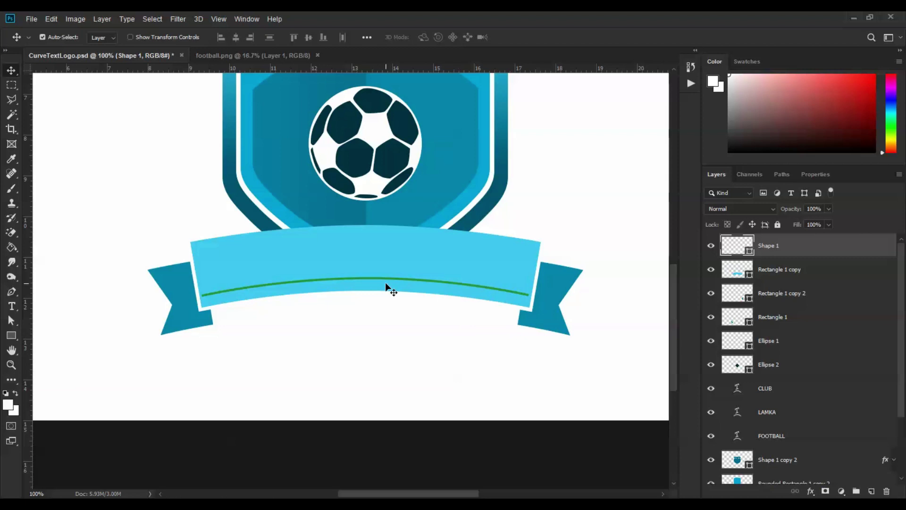
Add centered text KISIAKNI GUAI! along the green curve in white Montserrat Bold.
{"action": "left_click", "coordinate": [11, 306]}
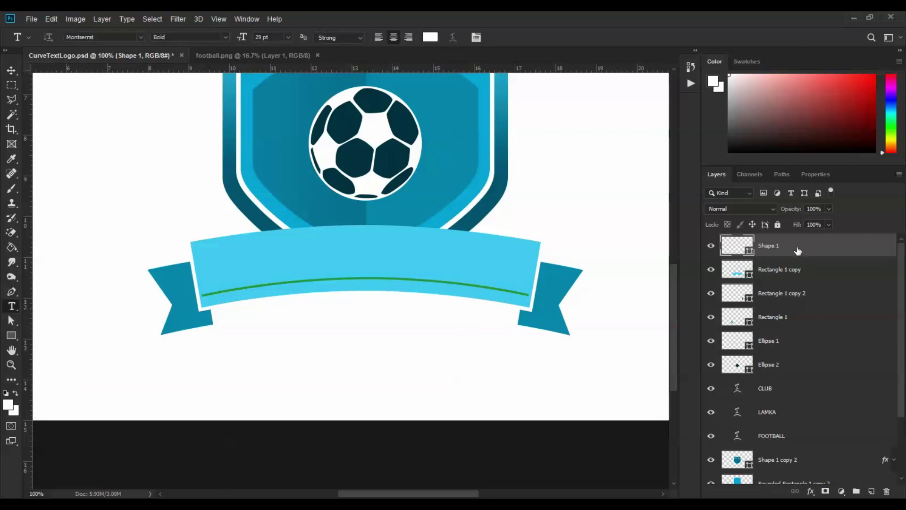
{"action": "left_click", "coordinate": [780, 270]}
{"action": "left_click", "coordinate": [778, 246]}
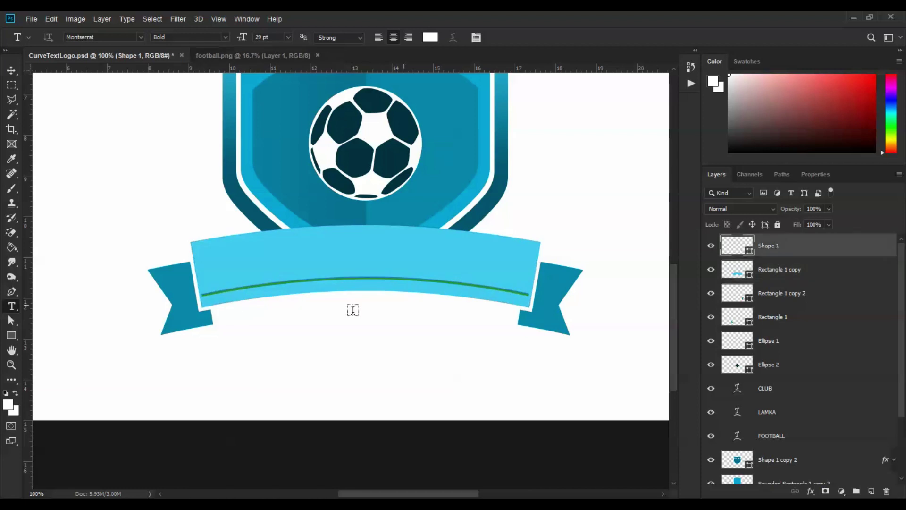
{"action": "left_click", "coordinate": [367, 274]}
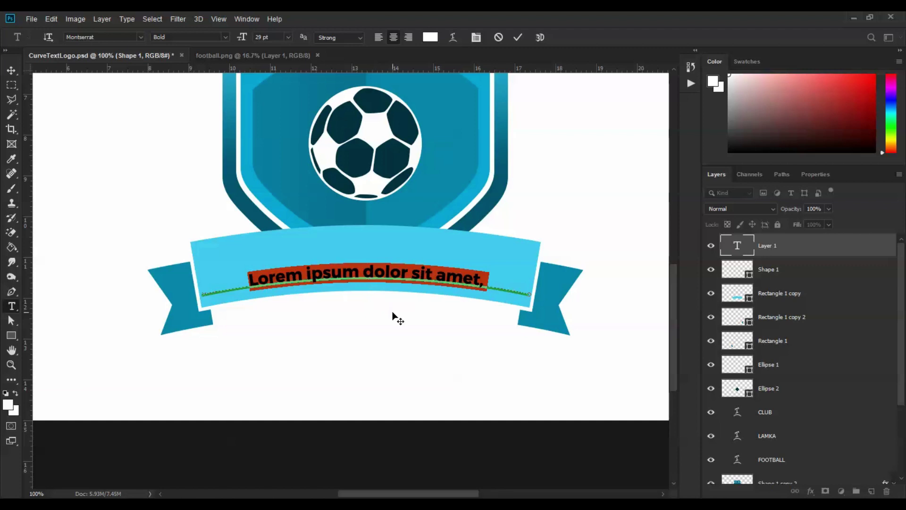
{"action": "type", "text": "KISIAK"}
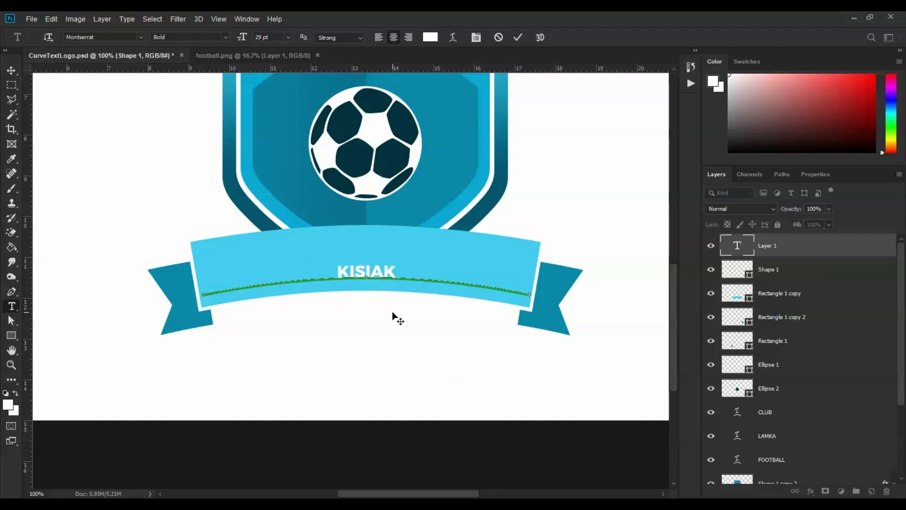
{"action": "type", "text": "NI GUAI!"}
Enlarge the whole KISIAKNI GUAI! text on the curve to 66 pt.
{"action": "key", "text": "ctrl+a"}
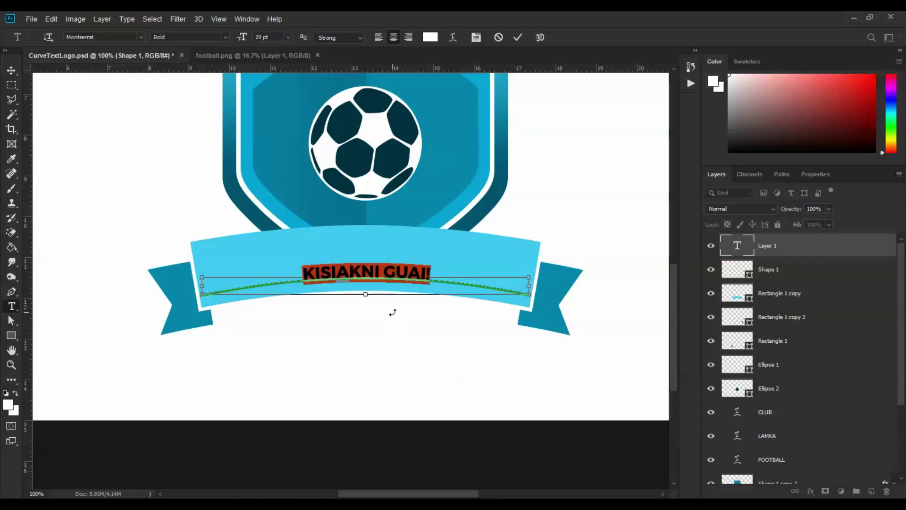
{"action": "key", "text": "ctrl+shift+period"}
{"action": "key", "text": "ctrl+shift+period"}
{"action": "key", "text": "ctrl+shift+period"}
{"action": "key", "text": "ctrl+shift+period"}
{"action": "key", "text": "ctrl+shift+period"}
{"action": "key", "text": "ctrl+shift+period"}
{"action": "key", "text": "ctrl+shift+period"}
{"action": "key", "text": "ctrl+shift+period"}
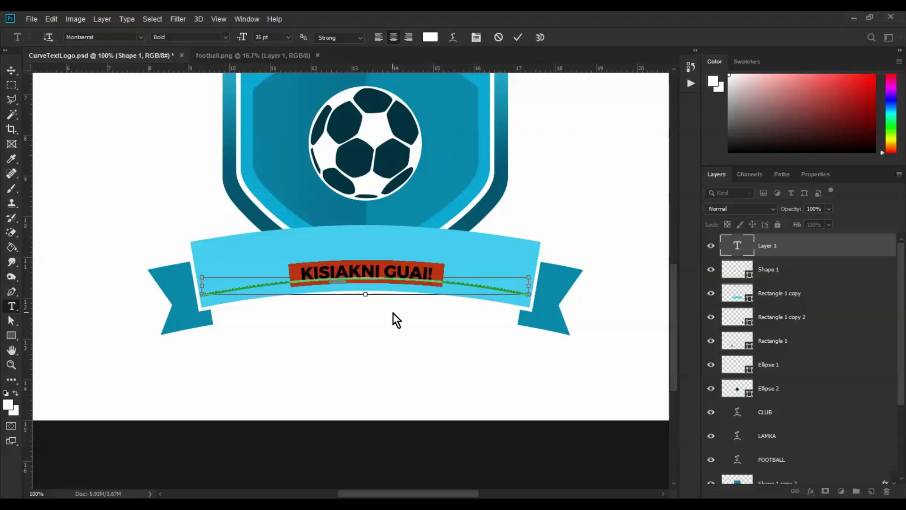
{"action": "key", "text": "ctrl+shift+period"}
{"action": "key", "text": "ctrl+shift+period"}
{"action": "key", "text": "ctrl+shift+period"}
{"action": "key", "text": "ctrl+shift+period"}
{"action": "key", "text": "ctrl+shift+period"}
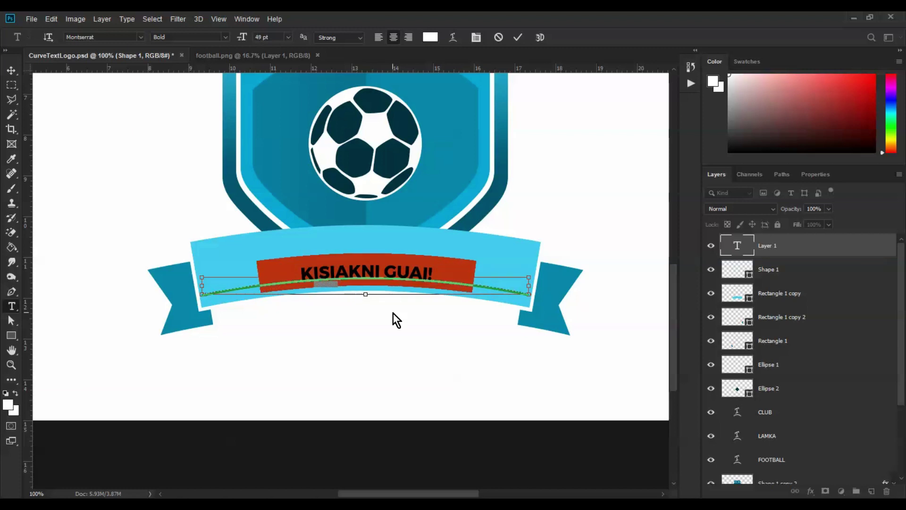
{"action": "key", "text": "ctrl+shift+period"}
{"action": "key", "text": "ctrl+shift+period"}
{"action": "key", "text": "ctrl+shift+period"}
{"action": "key", "text": "ctrl+shift+period"}
{"action": "key", "text": "ctrl+shift+period"}
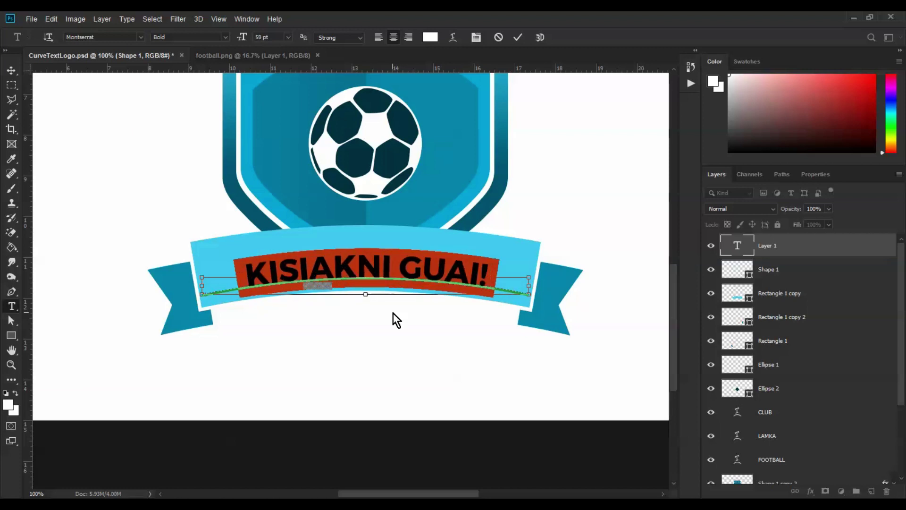
{"action": "key", "text": "ctrl+shift+period"}
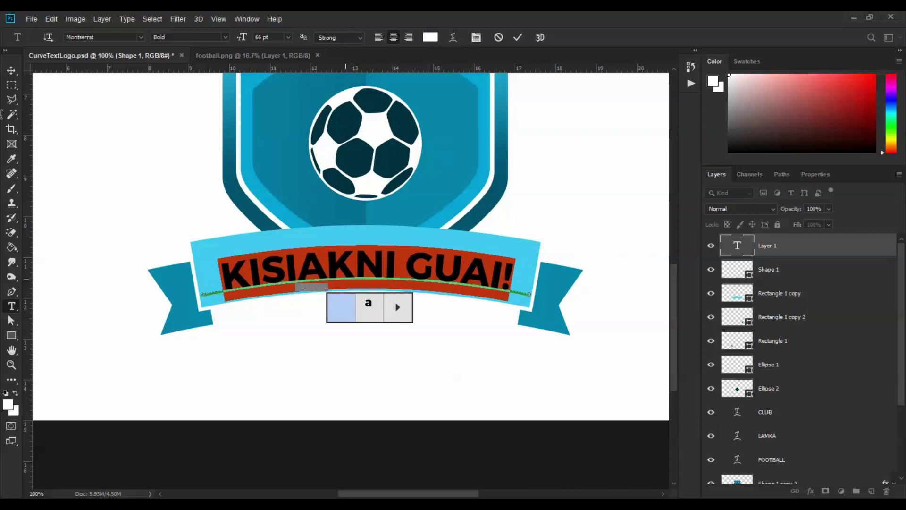
{"action": "left_click", "coordinate": [10, 72]}
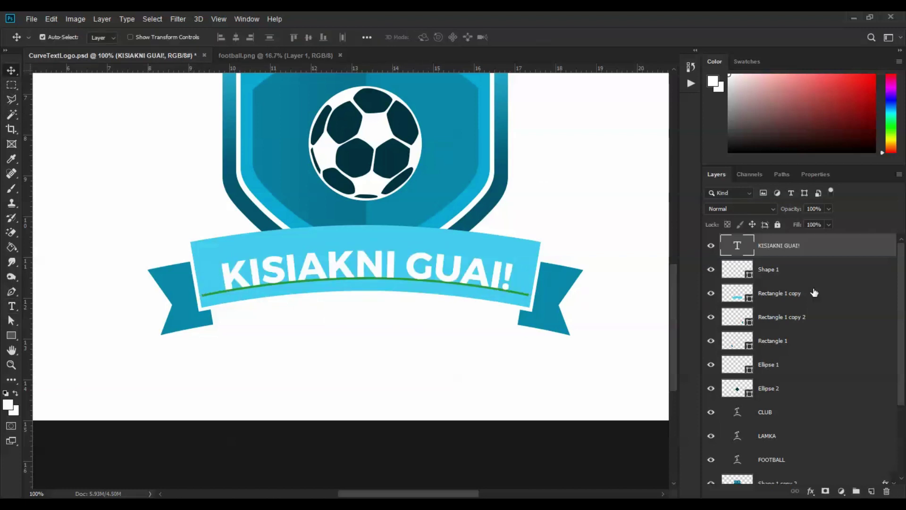
Nudge the KISIAKNI GUAI! text and its green curve up slightly together, and delete the green curve's layer.
{"action": "left_click", "coordinate": [777, 270], "text": "ctrl"}
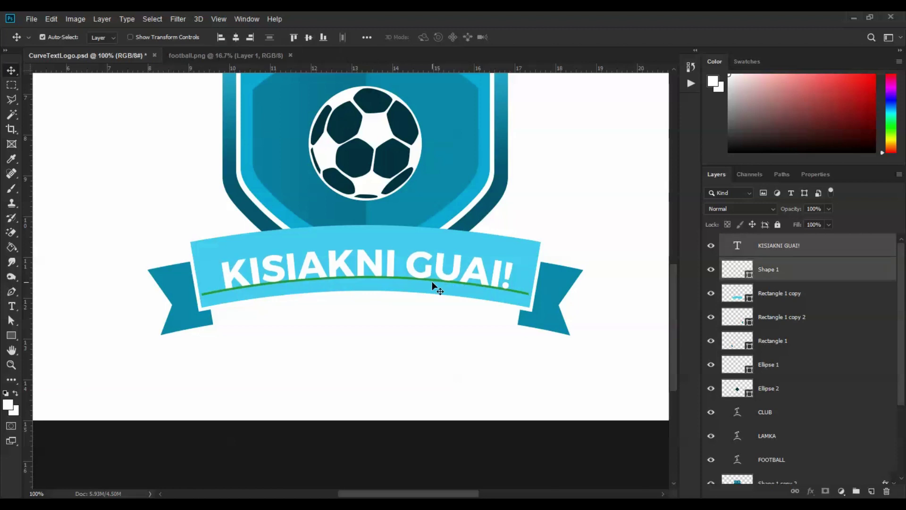
{"action": "key", "text": "Up"}
{"action": "key", "text": "Up"}
{"action": "key", "text": "Up"}
{"action": "key", "text": "Up"}
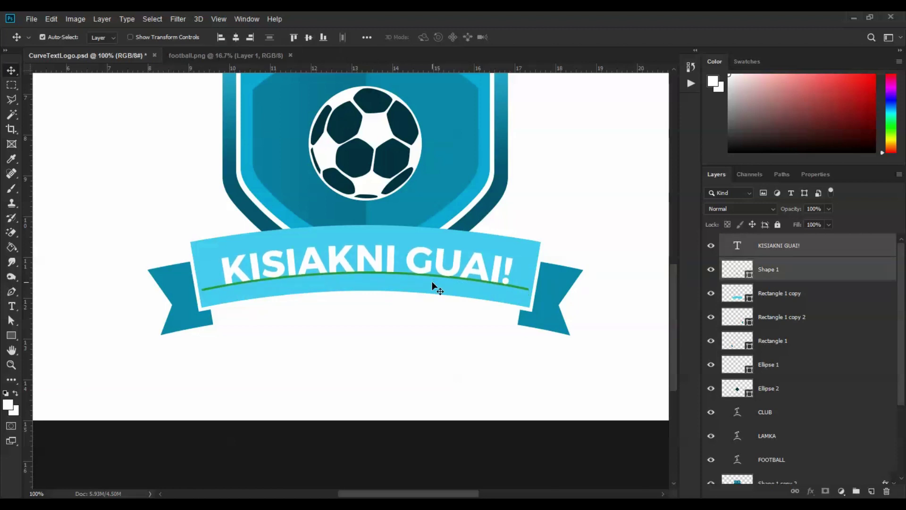
{"action": "left_click", "coordinate": [776, 274]}
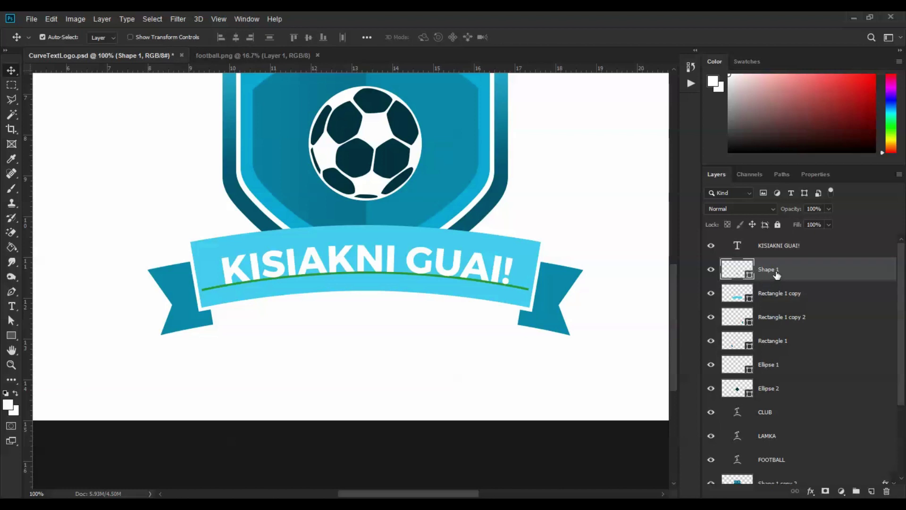
{"action": "key", "text": "Delete"}
Recolor the KISIAKNI GUAI! text with the dark teal #015870 sampled from the shield's outer border.
{"action": "left_click", "coordinate": [12, 306]}
{"action": "left_click", "coordinate": [320, 257]}
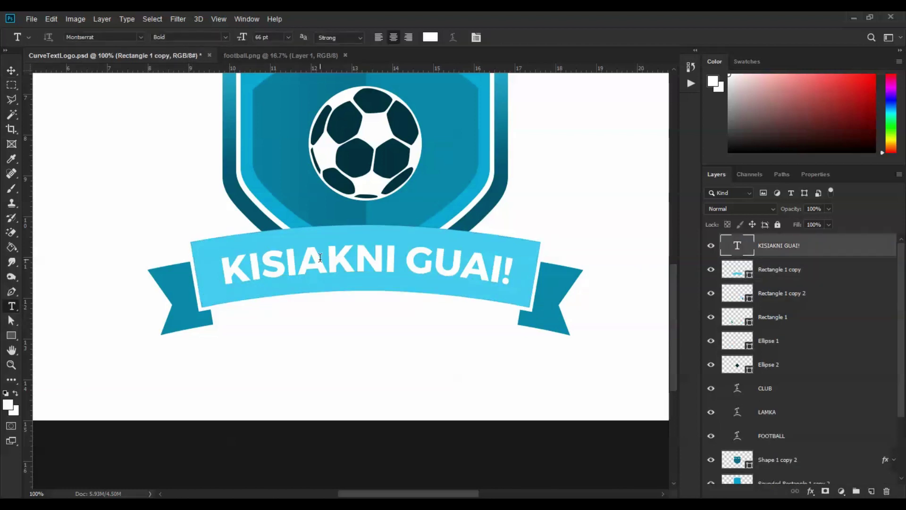
{"action": "key", "text": "ctrl+a"}
{"action": "left_click", "coordinate": [430, 37]}
{"action": "left_click", "coordinate": [465, 226]}
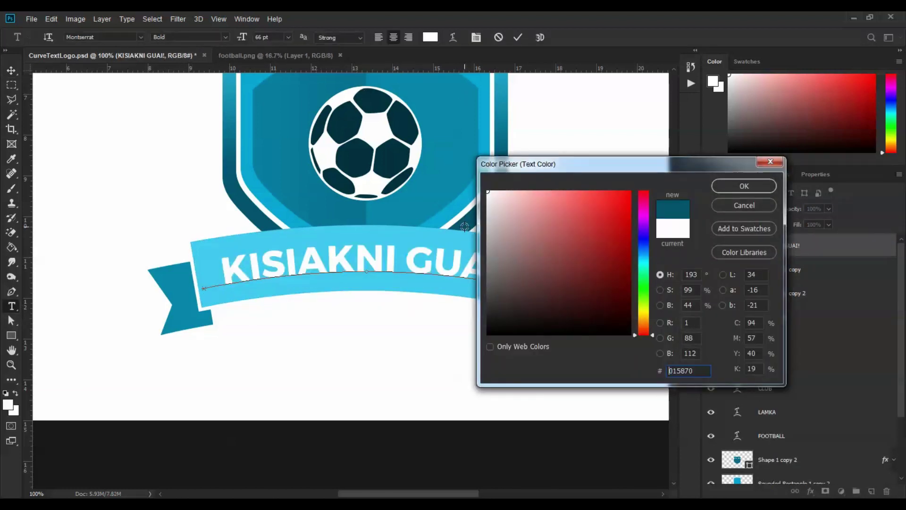
{"action": "left_click", "coordinate": [745, 186]}
{"action": "key", "text": "ctrl+Return"}
{"action": "key", "text": "ctrl+minus"}
{"action": "key", "text": "ctrl+minus"}
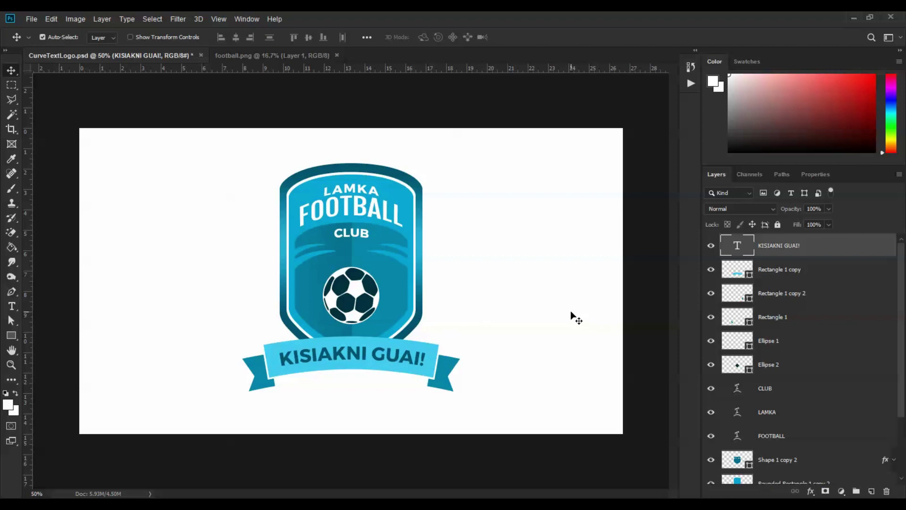
Add a drop shadow to the FOOTBALL text and set its color to black #000000.
{"action": "key", "text": "ctrl+plus"}
{"action": "key", "text": "ctrl+plus"}
{"action": "left_click_drag", "start_coordinate": [368, 178], "coordinate": [365, 219]}
{"action": "left_click", "coordinate": [371, 186]}
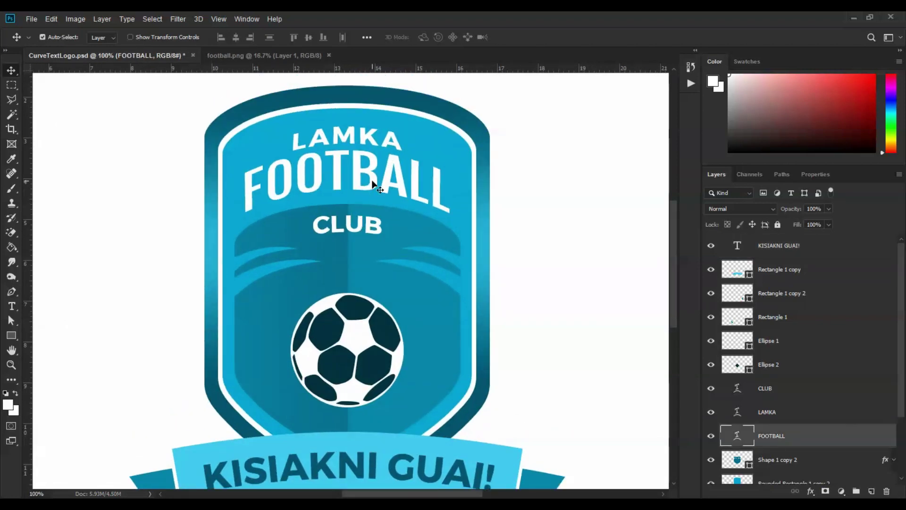
{"action": "left_click", "coordinate": [102, 19]}
{"action": "mouse_move", "coordinate": [137, 130]}
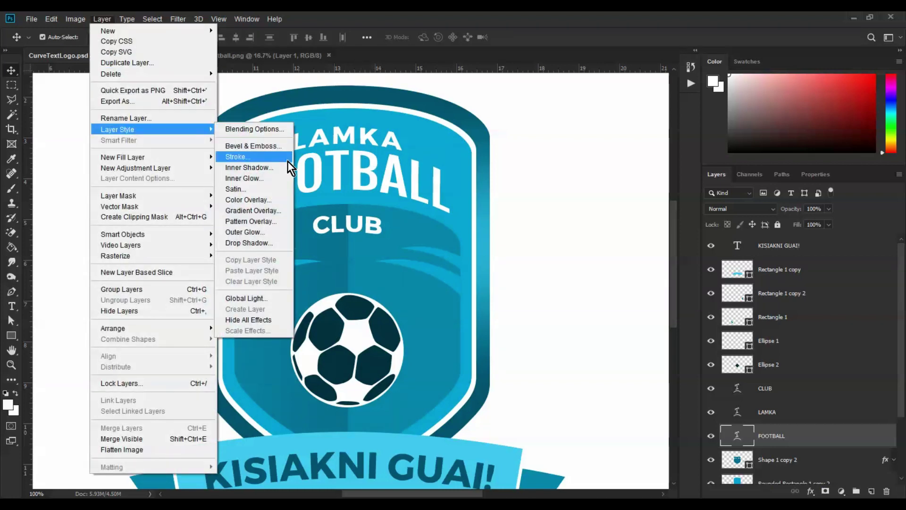
{"action": "left_click", "coordinate": [260, 243]}
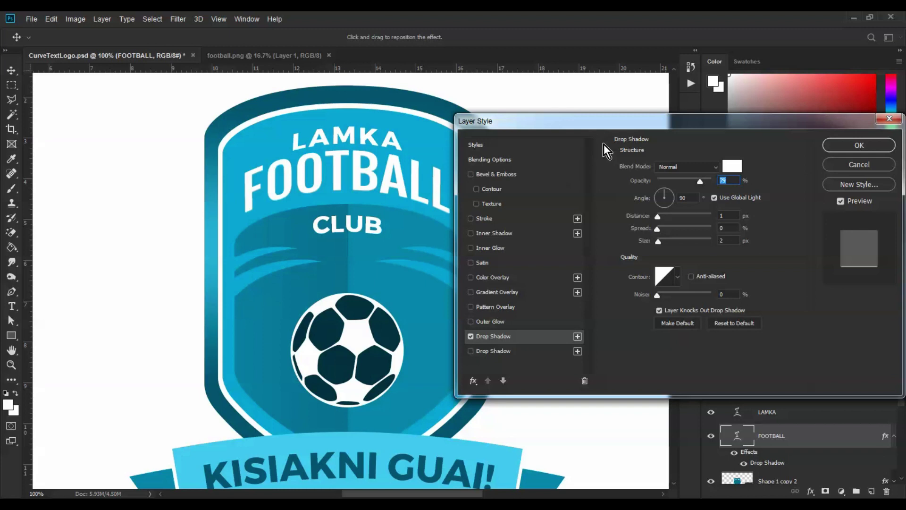
{"action": "left_click", "coordinate": [732, 167]}
{"action": "left_click", "coordinate": [431, 102]}
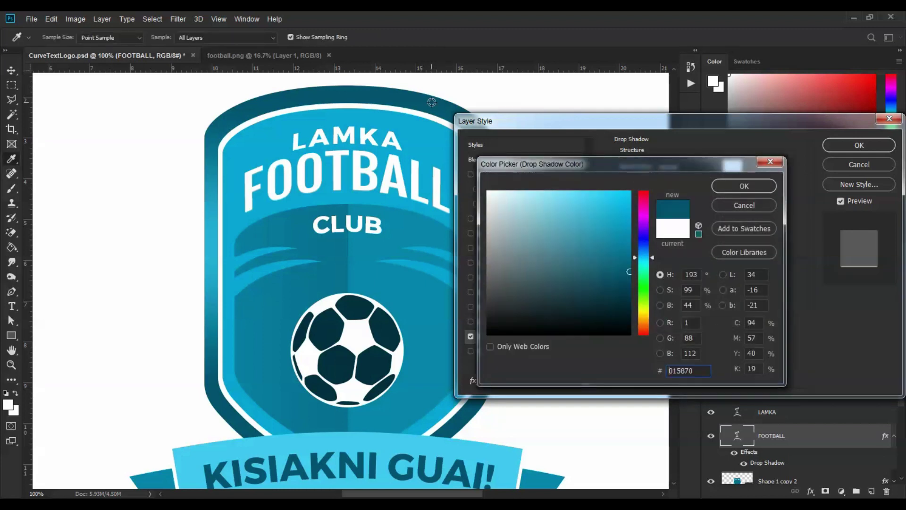
{"action": "left_click_drag", "start_coordinate": [618, 328], "coordinate": [731, 390]}
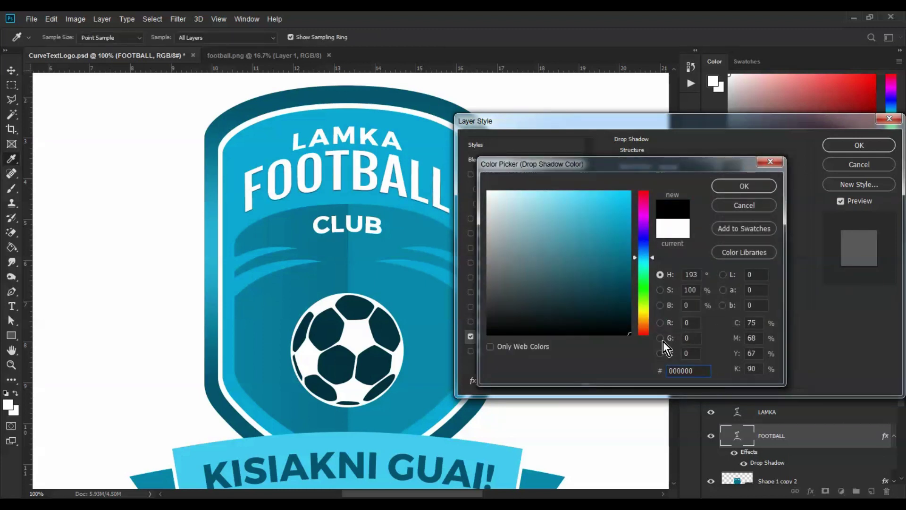
{"action": "key", "text": "Return"}
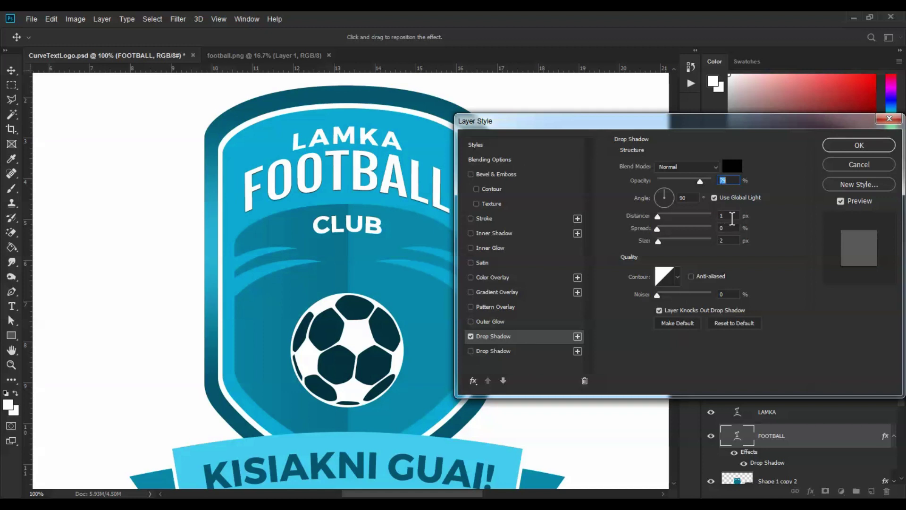
Set the FOOTBALL shadow to 57% opacity, 2 px distance and 2 px size, and copy it to the LAMKA layer.
{"action": "left_click", "coordinate": [730, 216]}
{"action": "left_click", "coordinate": [731, 240]}
{"action": "type", "text": "3"}
{"action": "double_click", "coordinate": [729, 240]}
{"action": "type", "text": "2"}
{"action": "left_click_drag", "start_coordinate": [700, 181], "coordinate": [689, 182]}
{"action": "left_click_drag", "start_coordinate": [733, 214], "coordinate": [684, 214]}
{"action": "type", "text": "2"}
{"action": "left_click_drag", "start_coordinate": [731, 214], "coordinate": [704, 215]}
{"action": "key", "text": "Return"}
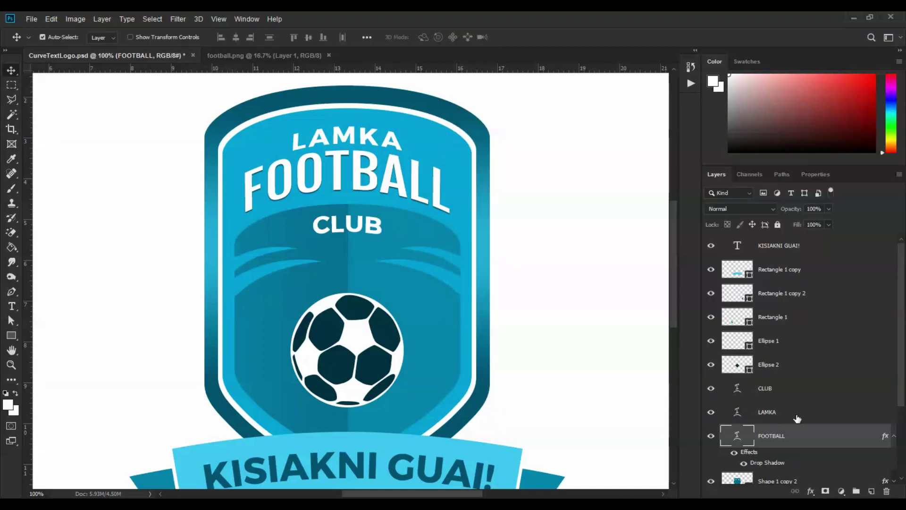
{"action": "scroll", "coordinate": [798, 418], "scroll_direction": "down", "scroll_amount": 4}
{"action": "left_click_drag", "start_coordinate": [770, 362], "coordinate": [365, 134]}
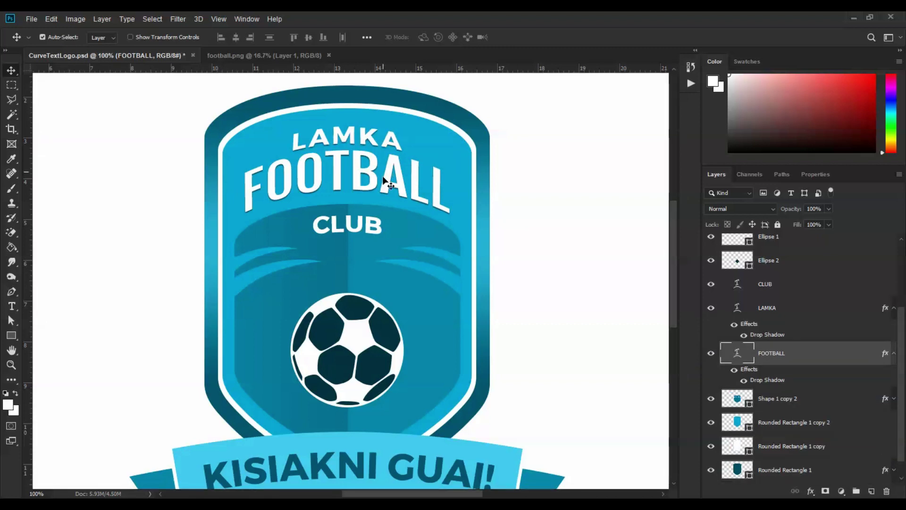
Add a drop shadow to the KISIAKNI GUAI! banner text and set its color to white.
{"action": "scroll", "coordinate": [415, 284], "scroll_direction": "down", "scroll_amount": 3}
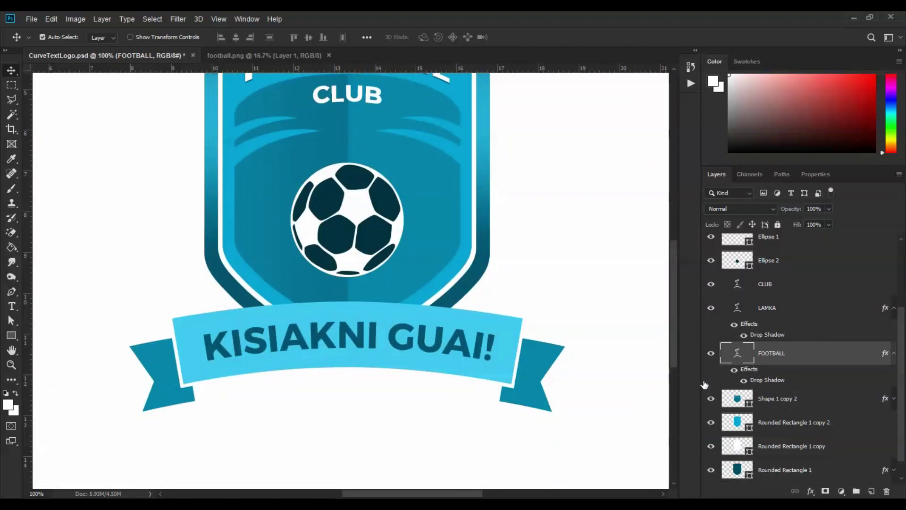
{"action": "left_click", "coordinate": [466, 355]}
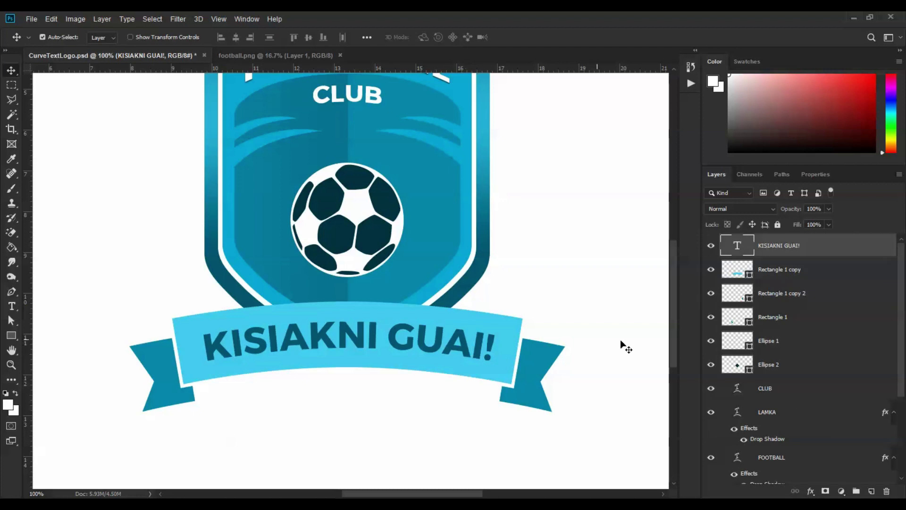
{"action": "left_click", "coordinate": [122, 19]}
{"action": "mouse_move", "coordinate": [106, 18]}
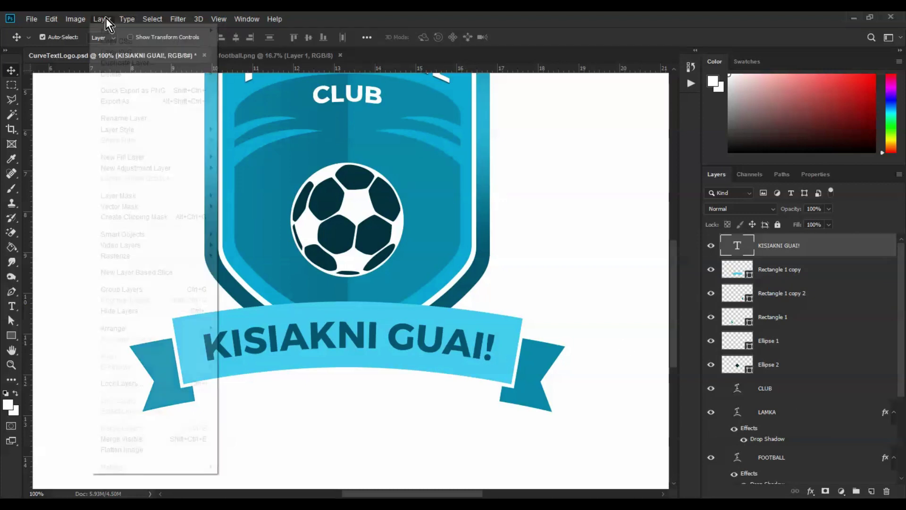
{"action": "mouse_move", "coordinate": [140, 131]}
{"action": "left_click", "coordinate": [273, 242]}
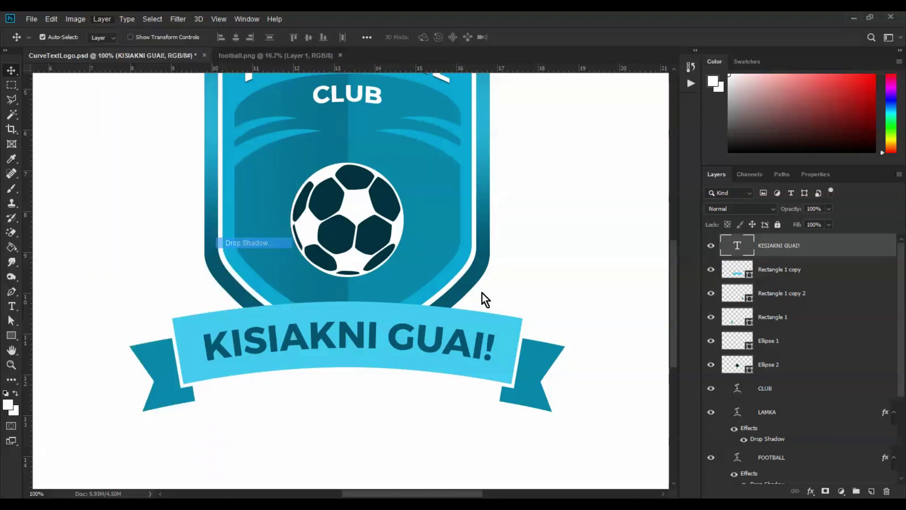
{"action": "left_click", "coordinate": [733, 166]}
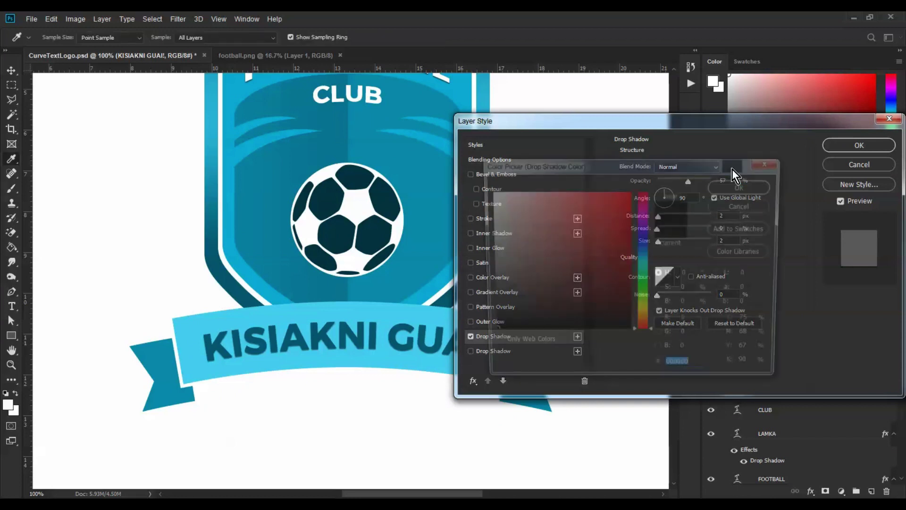
{"action": "left_click", "coordinate": [749, 189]}
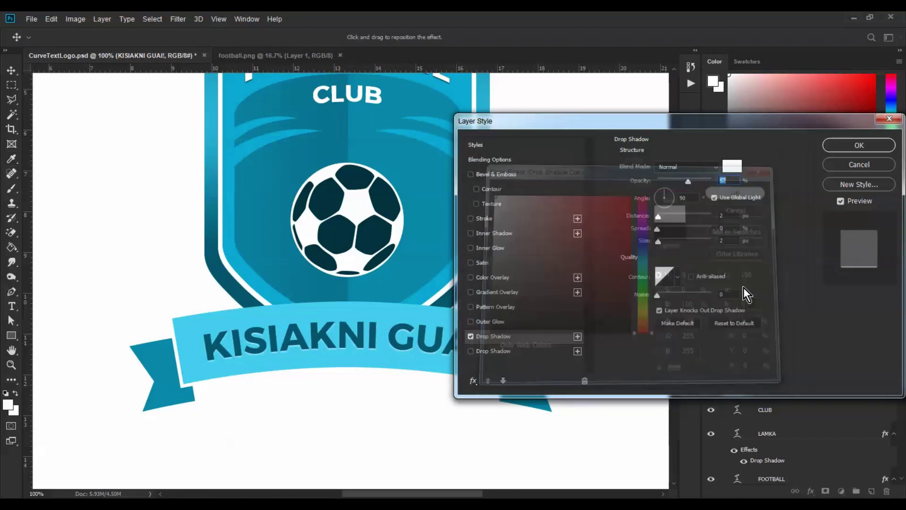
Set the banner text's shadow to 1 px distance, 113° angle and 88% opacity, and save the document.
{"action": "double_click", "coordinate": [730, 216]}
{"action": "type", "text": "1"}
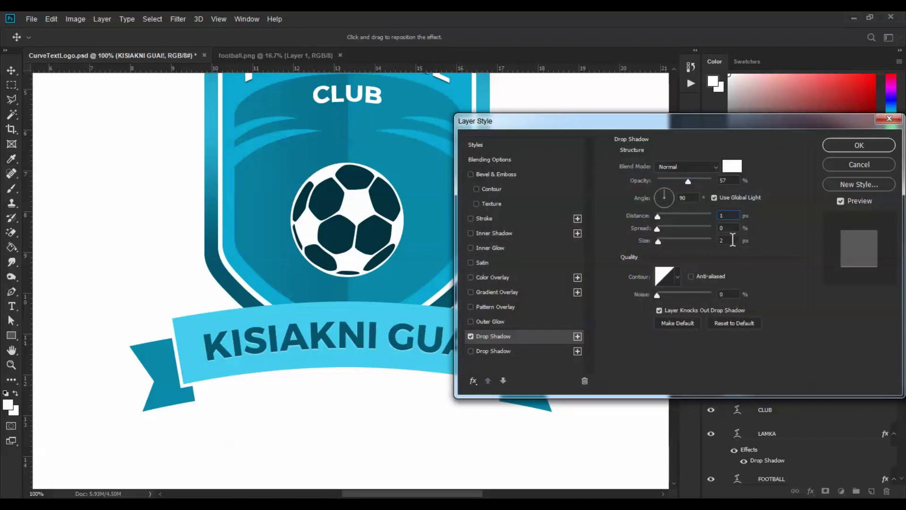
{"action": "left_click_drag", "start_coordinate": [688, 181], "coordinate": [665, 198]}
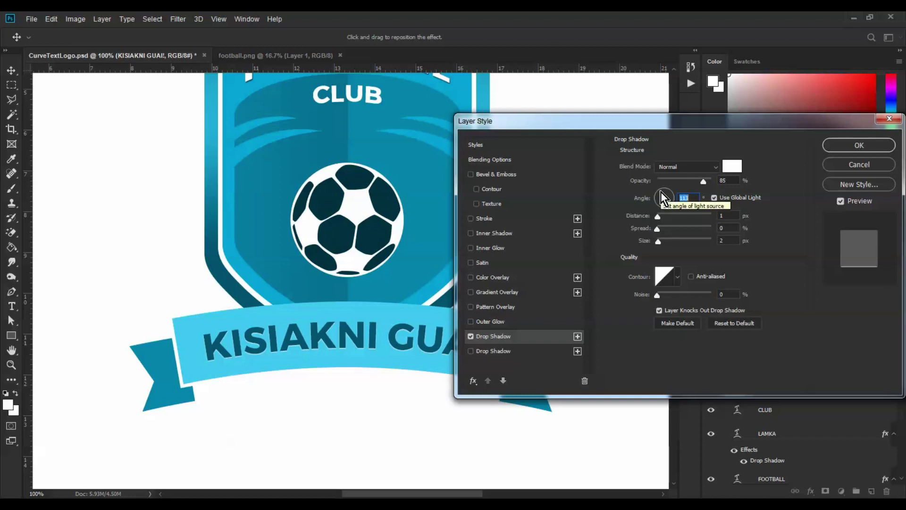
{"action": "left_click_drag", "start_coordinate": [703, 183], "coordinate": [706, 183]}
{"action": "left_click", "coordinate": [859, 145]}
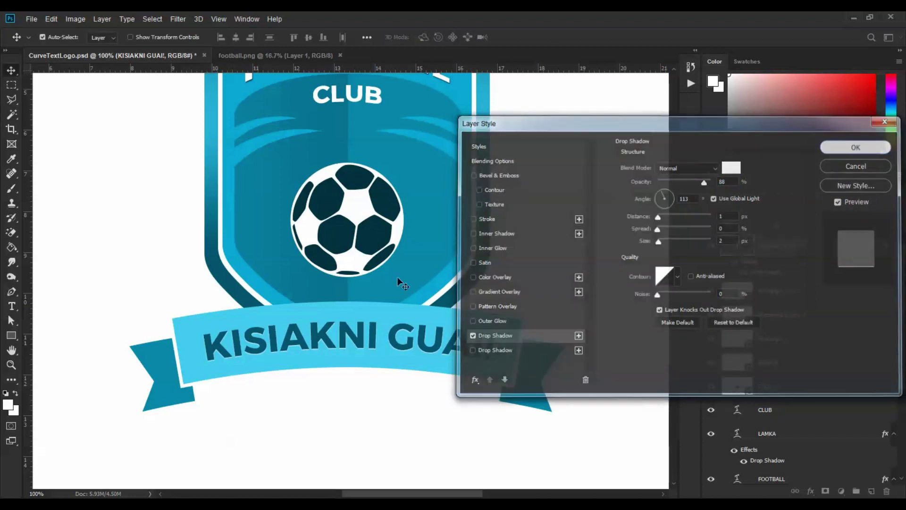
{"action": "key", "text": "ctrl+minus"}
{"action": "key", "text": "ctrl+minus"}
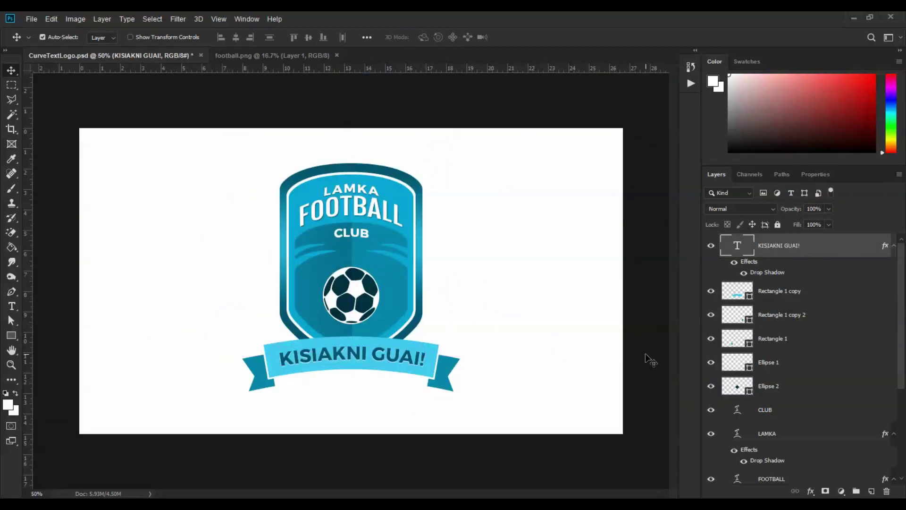
{"action": "key", "text": "ctrl+s"}
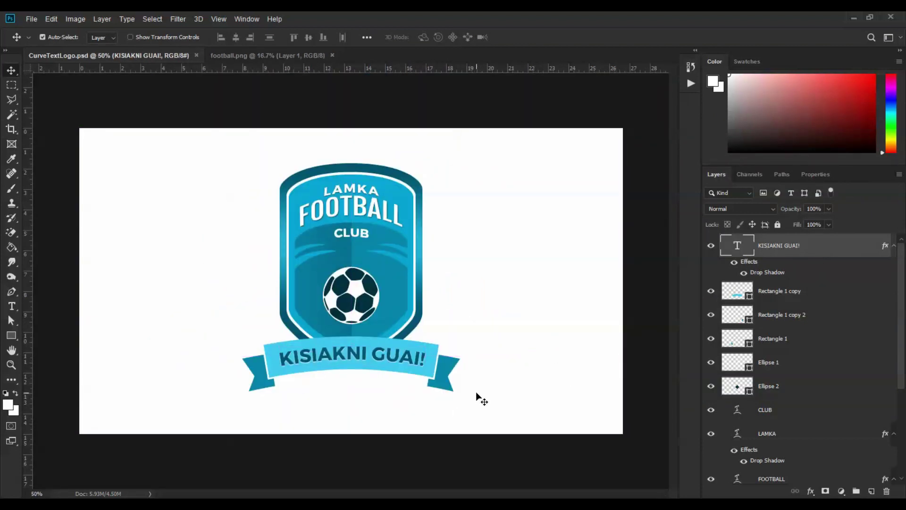
Collapse the effects lists of the KISIAKNI GUAI!, FOOTBALL and LAMKA layers.
{"action": "left_click", "coordinate": [894, 245]}
{"action": "scroll", "coordinate": [864, 390], "scroll_direction": "down", "scroll_amount": 3}
{"action": "left_click", "coordinate": [894, 363]}
{"action": "left_click", "coordinate": [894, 317]}
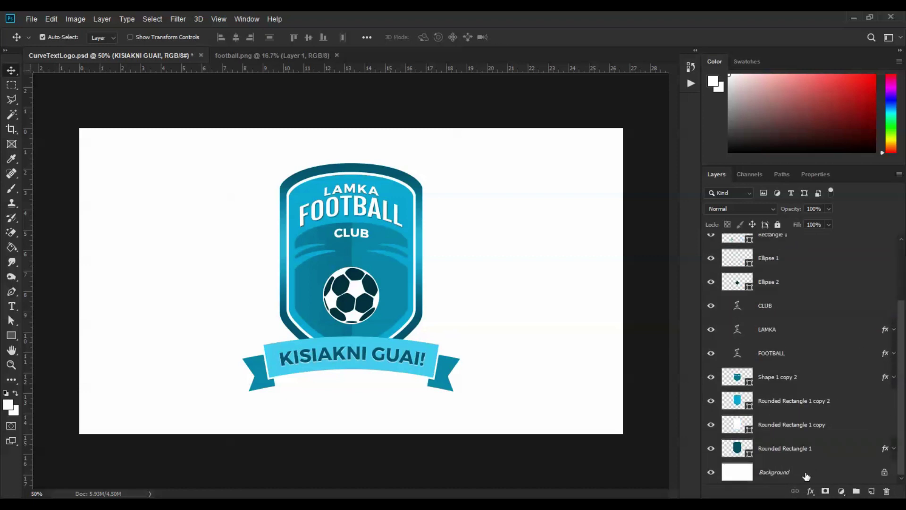
Add a Solid Color fill layer above the Background in light blue b4edfd.
{"action": "left_click", "coordinate": [806, 475]}
{"action": "left_click", "coordinate": [843, 492]}
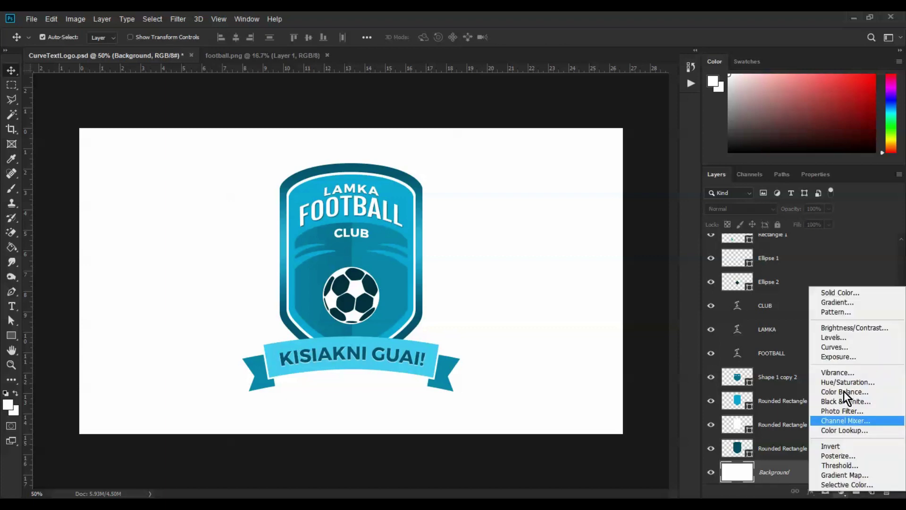
{"action": "left_click", "coordinate": [835, 294]}
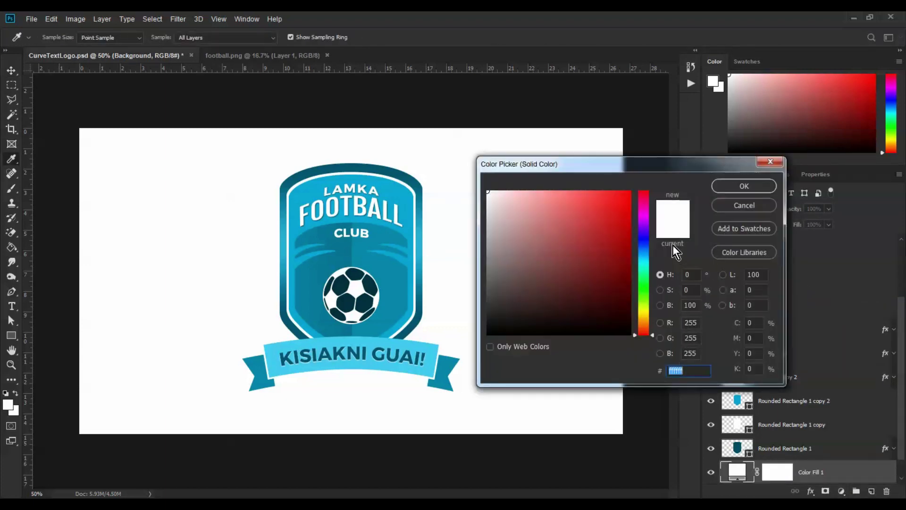
{"action": "left_click", "coordinate": [412, 258]}
{"action": "left_click_drag", "start_coordinate": [626, 213], "coordinate": [529, 191]}
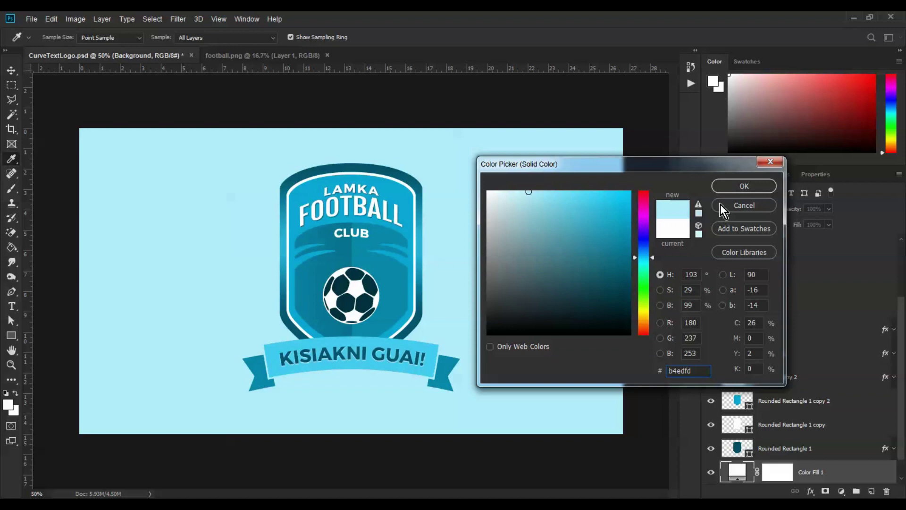
{"action": "key", "text": "Return"}
Select all logo layers from KISIAKNI GUAI! through Rounded Rectangle 1 and nudge the whole logo slightly down, then deselect them.
{"action": "left_click_drag", "start_coordinate": [905, 404], "coordinate": [904, 309]}
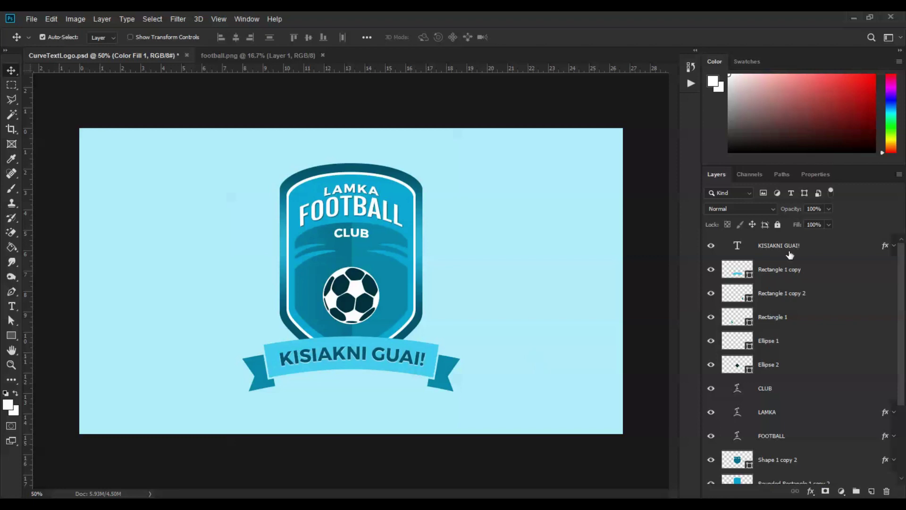
{"action": "scroll", "coordinate": [840, 318], "scroll_direction": "down", "scroll_amount": 5}
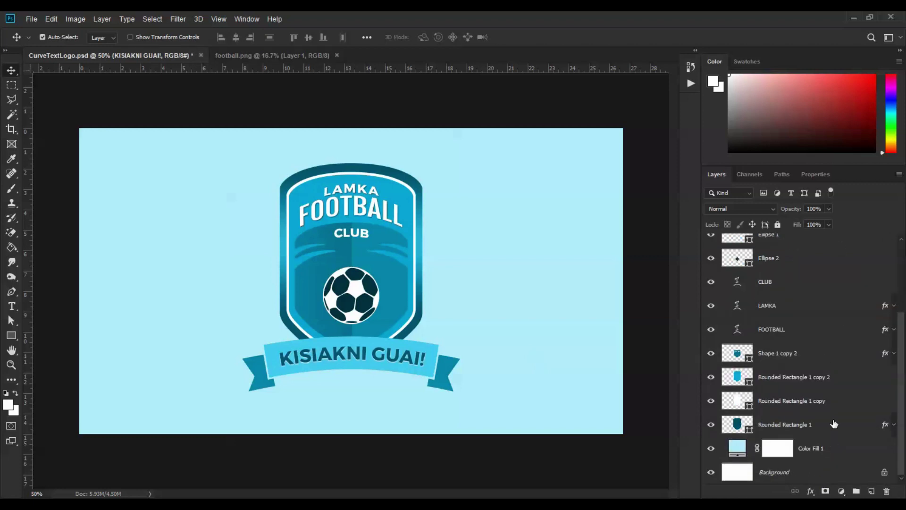
{"action": "left_click", "coordinate": [836, 424], "text": "shift"}
{"action": "key", "text": "Down"}
{"action": "key", "text": "Down"}
{"action": "key", "text": "Down"}
{"action": "key", "text": "Down"}
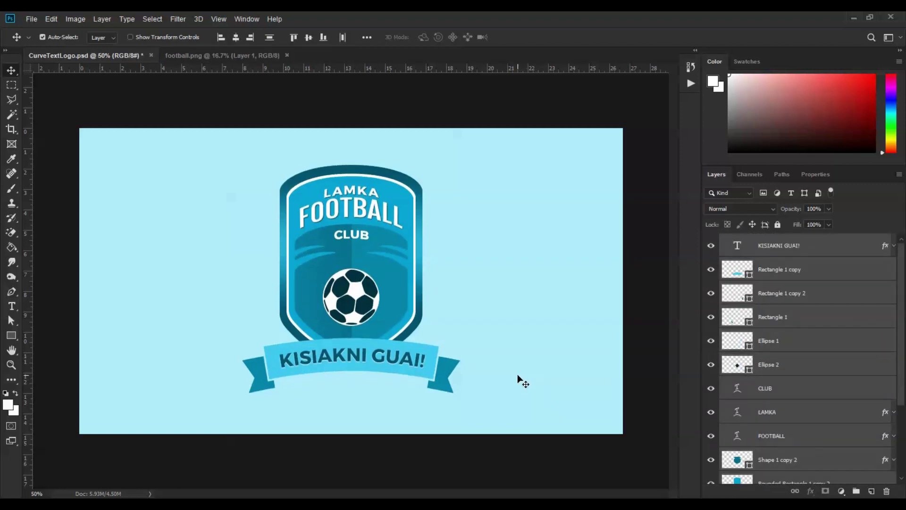
{"action": "key", "text": "Down"}
{"action": "key", "text": "Down"}
{"action": "key", "text": "Down"}
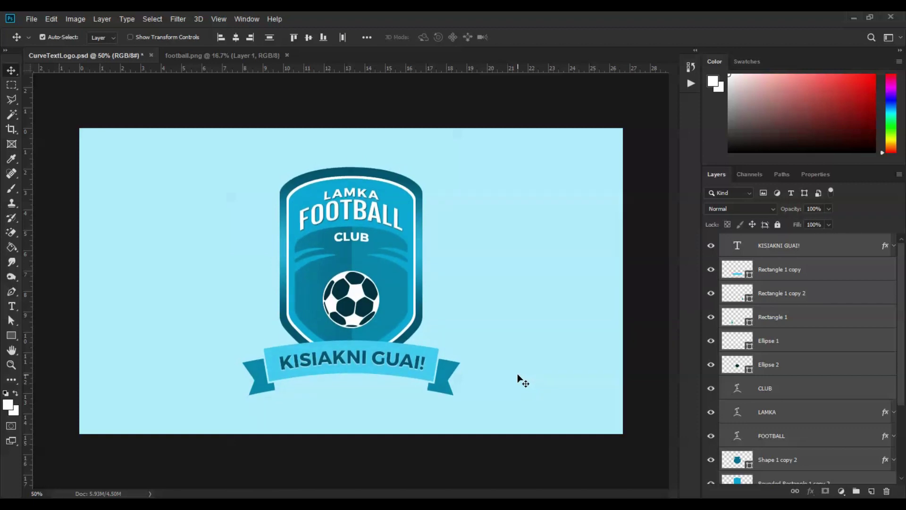
{"action": "left_click", "coordinate": [517, 373]}
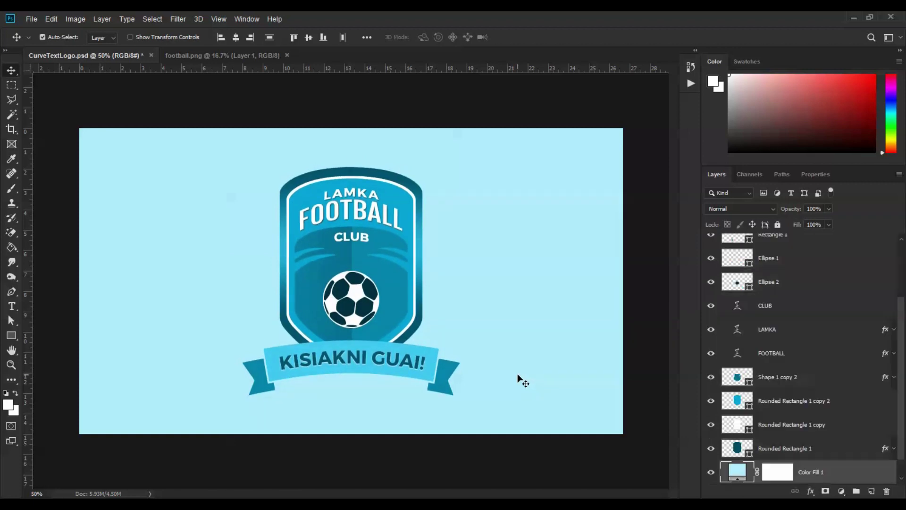
Scale both football layers, Ellipse 1 and Ellipse 2, up to about 115% toward the upper left.
{"action": "left_click", "coordinate": [360, 300]}
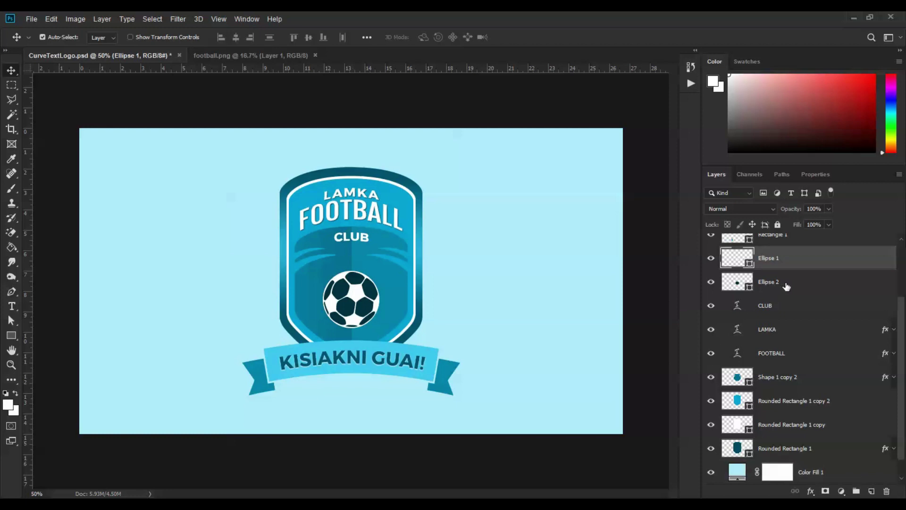
{"action": "scroll", "coordinate": [786, 286], "scroll_direction": "up", "scroll_amount": 2}
{"action": "left_click", "coordinate": [790, 331], "text": "shift"}
{"action": "key", "text": "ctrl+t"}
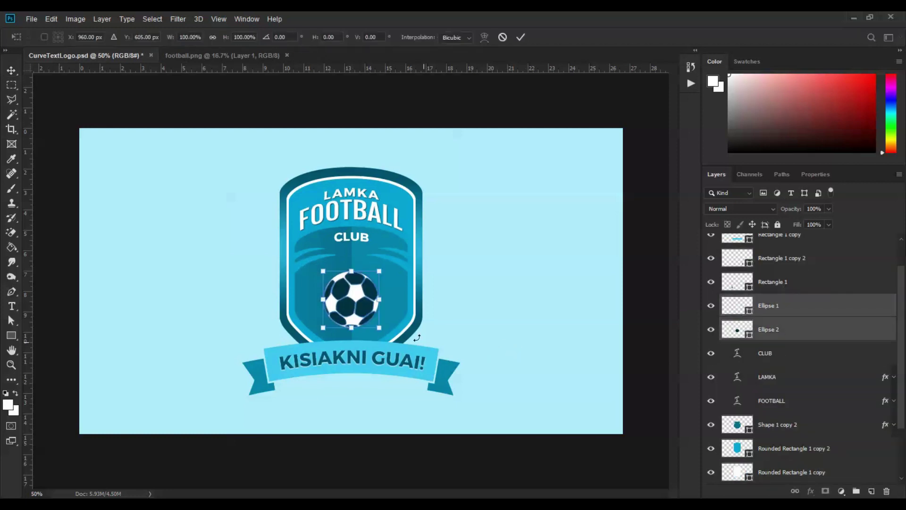
{"action": "left_click_drag", "start_coordinate": [322, 272], "coordinate": [314, 259]}
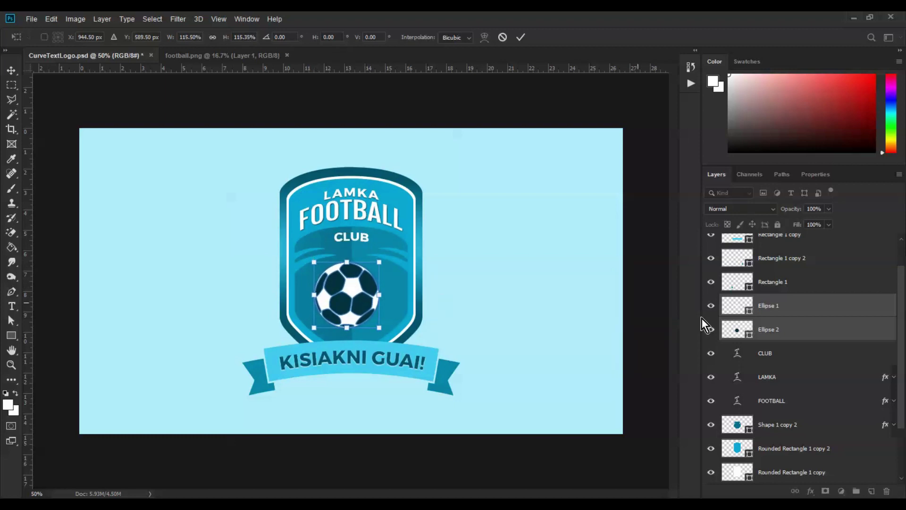
{"action": "key", "text": "Return"}
Center the football layers horizontally on the Background and save the document.
{"action": "scroll", "coordinate": [832, 384], "scroll_direction": "down", "scroll_amount": 3}
{"action": "left_click", "coordinate": [804, 474], "text": "ctrl"}
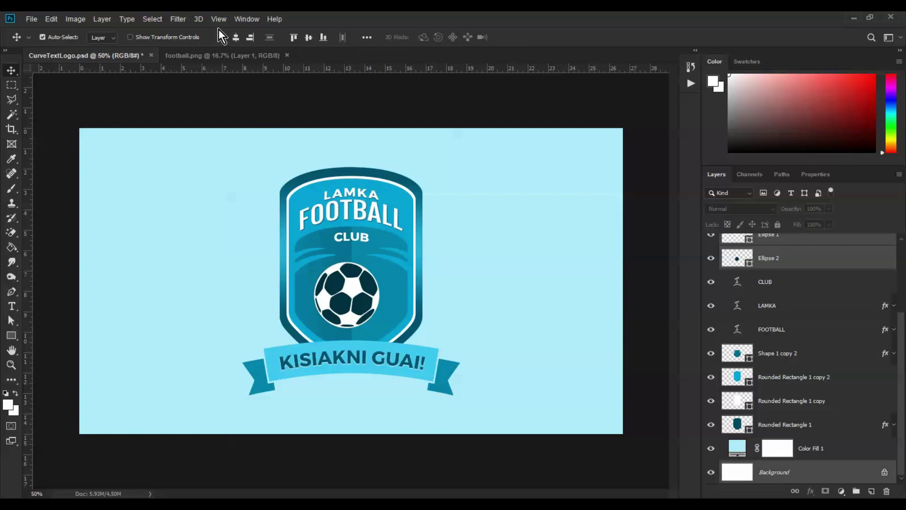
{"action": "left_click", "coordinate": [235, 37]}
{"action": "key", "text": "ctrl+s"}
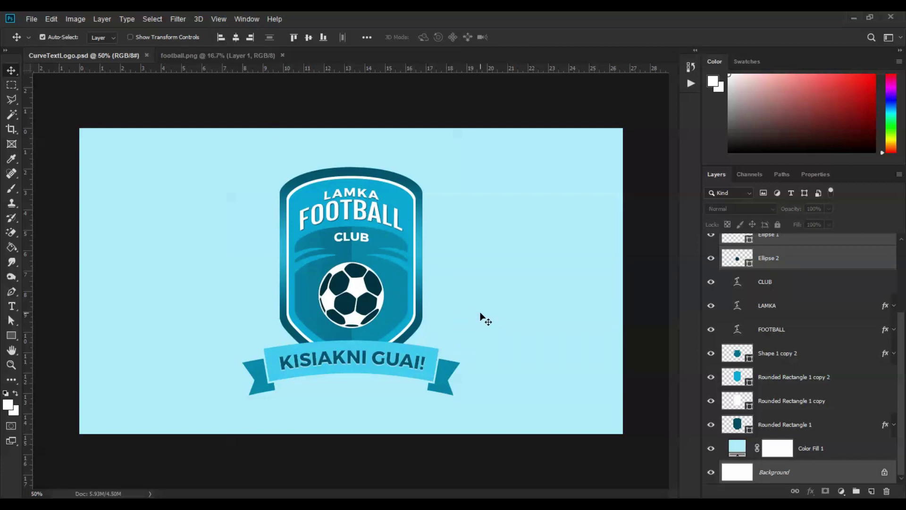
Add a Gradient Overlay to the football's dark patches layer, Ellipse 2, with Radial style and Reverse enabled.
{"action": "left_click", "coordinate": [380, 290]}
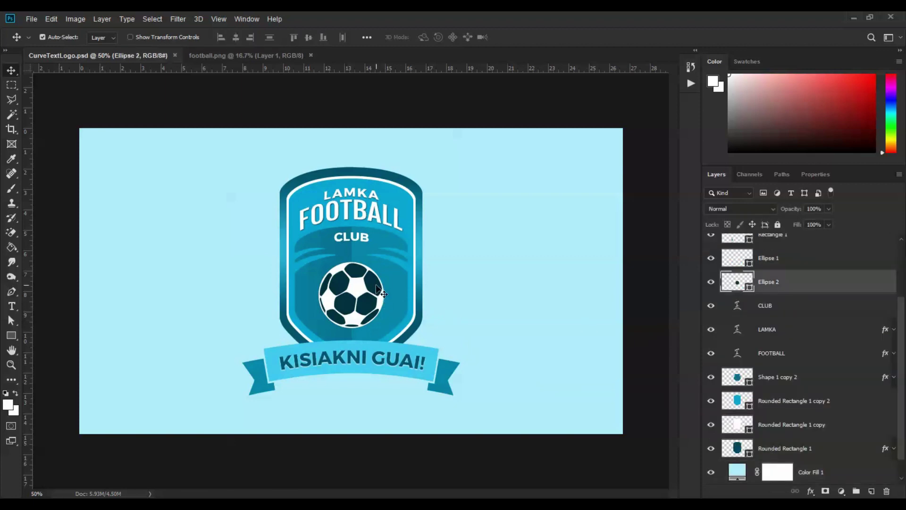
{"action": "left_click", "coordinate": [126, 20]}
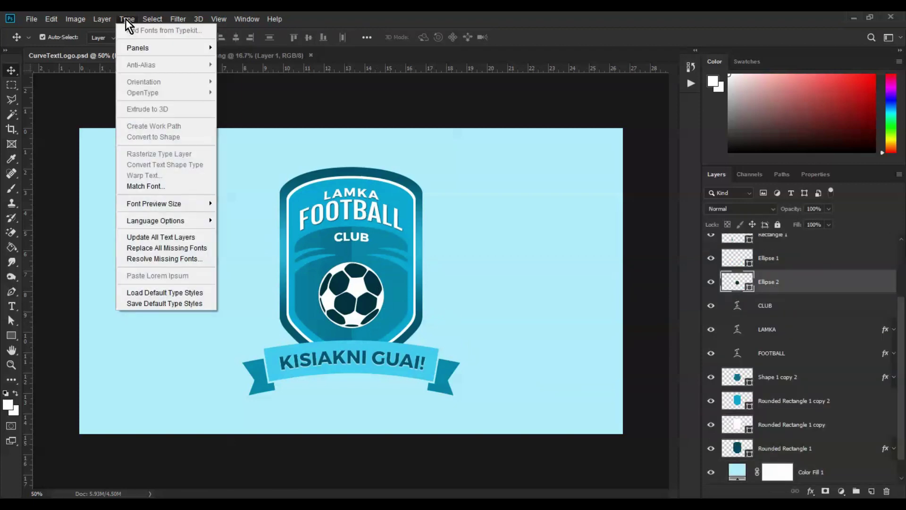
{"action": "mouse_move", "coordinate": [97, 19]}
{"action": "mouse_move", "coordinate": [215, 133]}
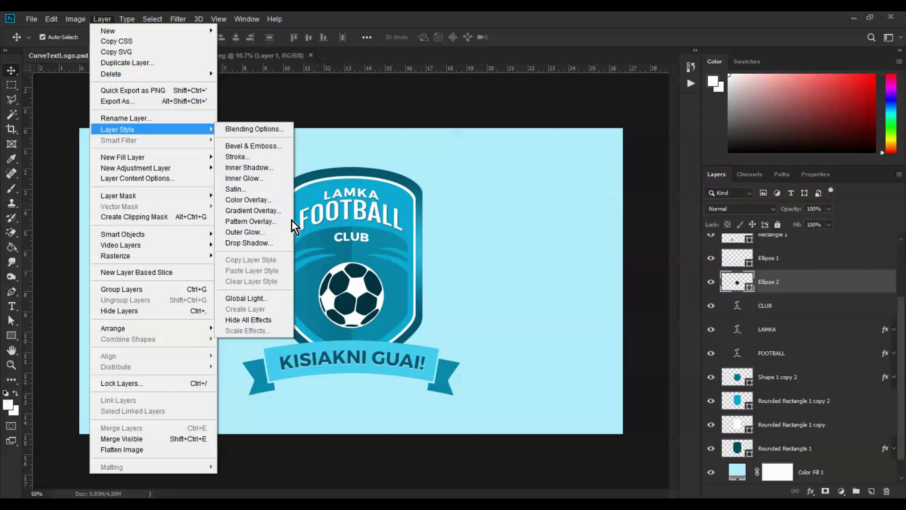
{"action": "left_click", "coordinate": [251, 211]}
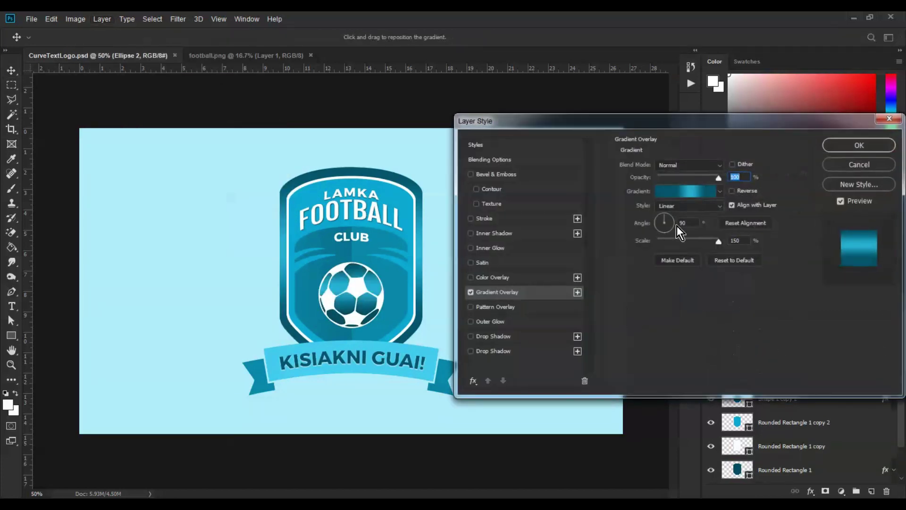
{"action": "left_click", "coordinate": [681, 206]}
{"action": "left_click", "coordinate": [676, 225]}
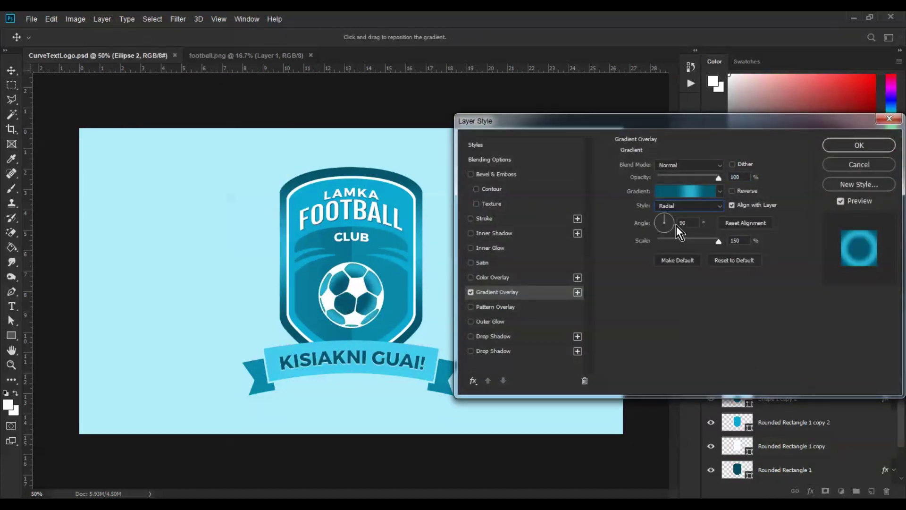
{"action": "left_click", "coordinate": [732, 191]}
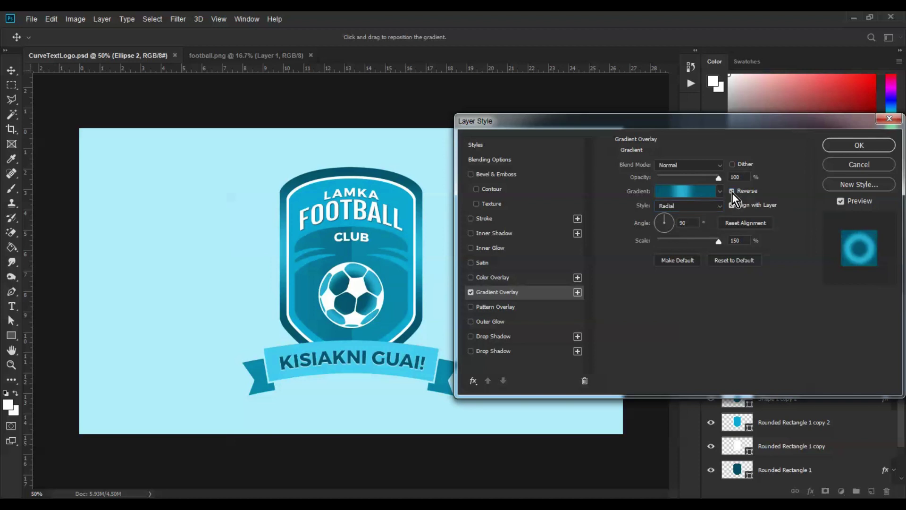
Reduce the overlay gradient to two stops at its ends, set the 100% stop to 08abd7 sampled from the shield, and save the document.
{"action": "left_click", "coordinate": [698, 191]}
{"action": "left_click_drag", "start_coordinate": [665, 316], "coordinate": [650, 353]}
{"action": "left_click_drag", "start_coordinate": [614, 316], "coordinate": [523, 317]}
{"action": "left_click_drag", "start_coordinate": [754, 316], "coordinate": [771, 316]}
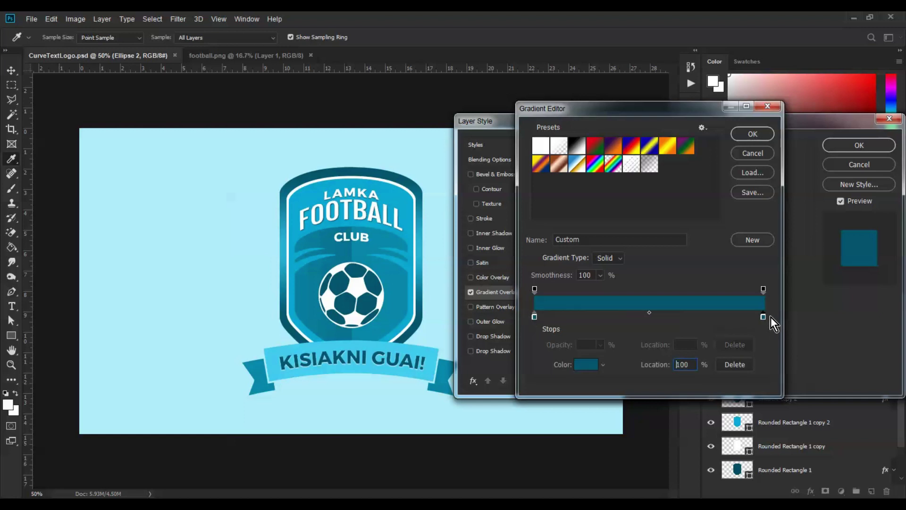
{"action": "left_click", "coordinate": [586, 364]}
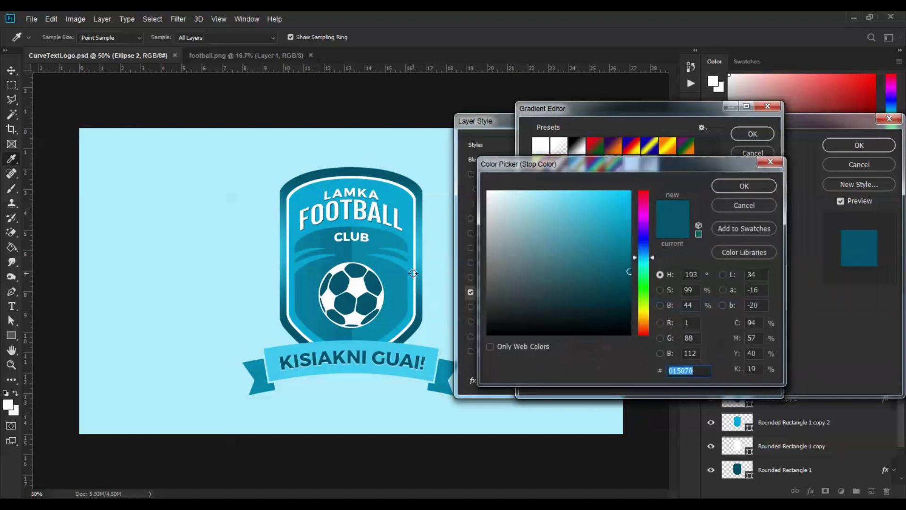
{"action": "left_click", "coordinate": [413, 273]}
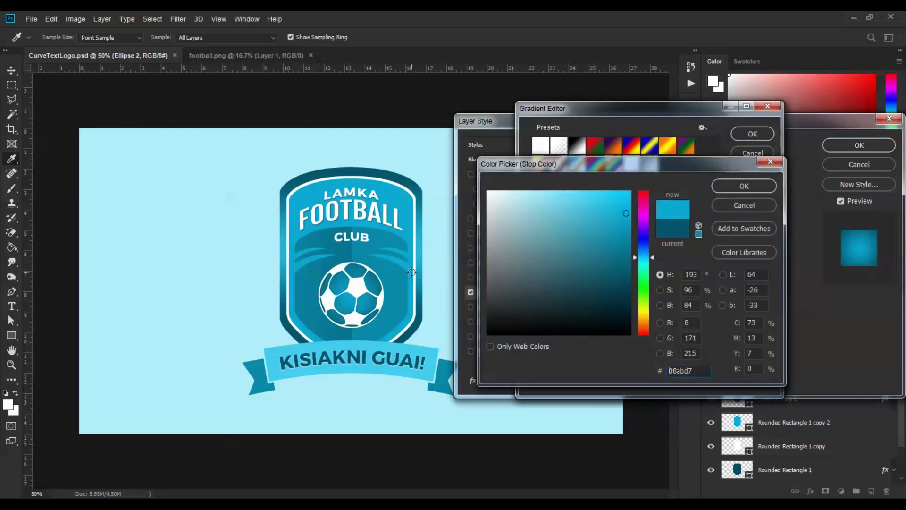
{"action": "left_click", "coordinate": [729, 185]}
{"action": "left_click", "coordinate": [752, 135]}
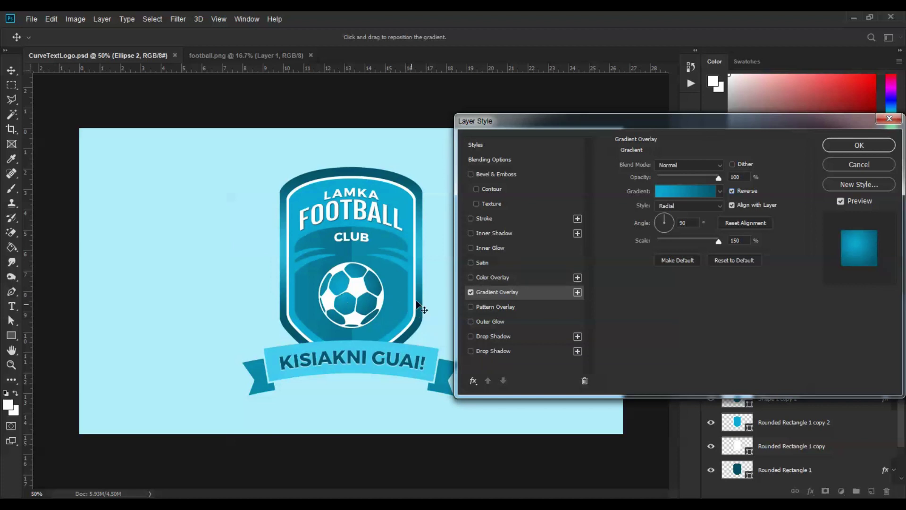
{"action": "left_click", "coordinate": [859, 146]}
{"action": "key", "text": "ctrl+s"}
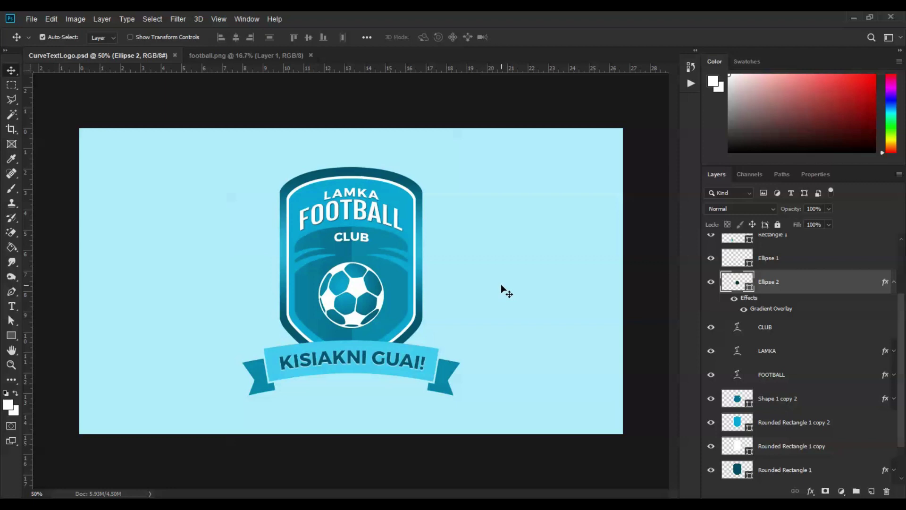
Copy the FOOTBALL text layer's drop shadow to the CLUB layer.
{"action": "key", "text": "ctrl+plus"}
{"action": "key", "text": "ctrl+plus"}
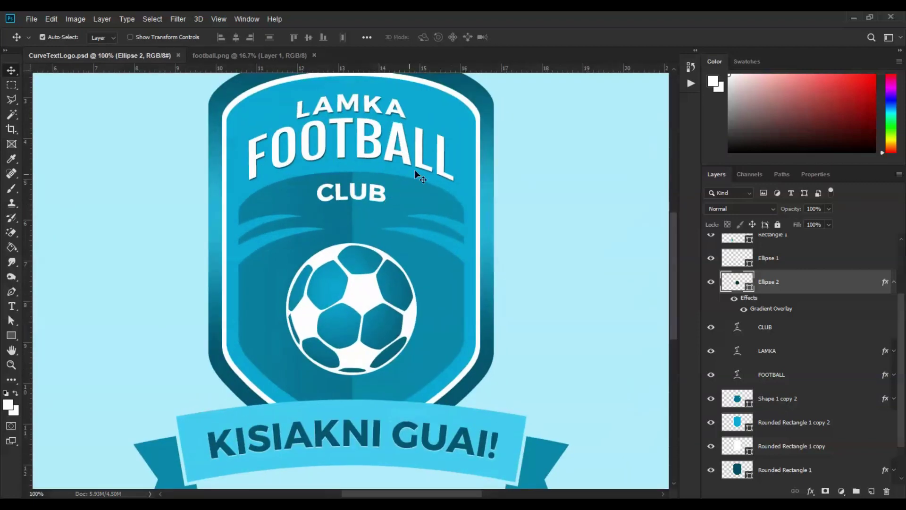
{"action": "left_click", "coordinate": [423, 164]}
{"action": "left_click", "coordinate": [894, 375]}
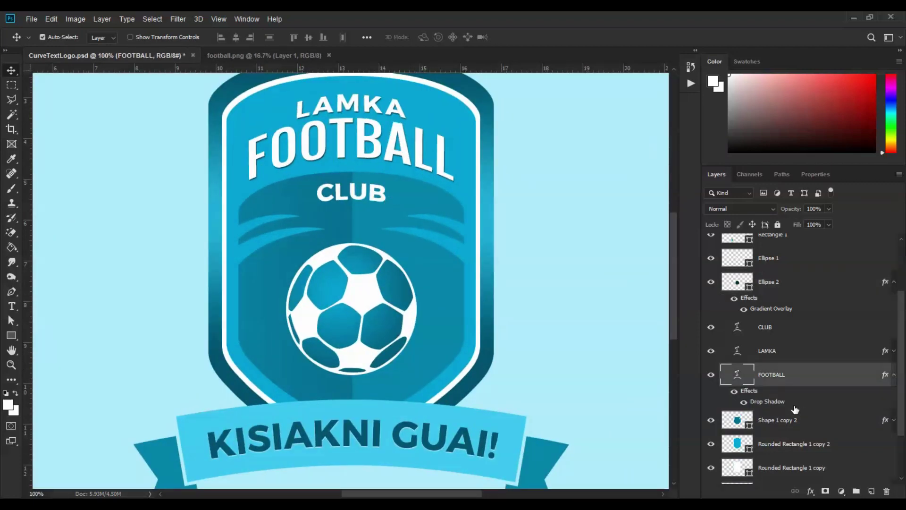
{"action": "left_click_drag", "start_coordinate": [769, 401], "coordinate": [377, 193]}
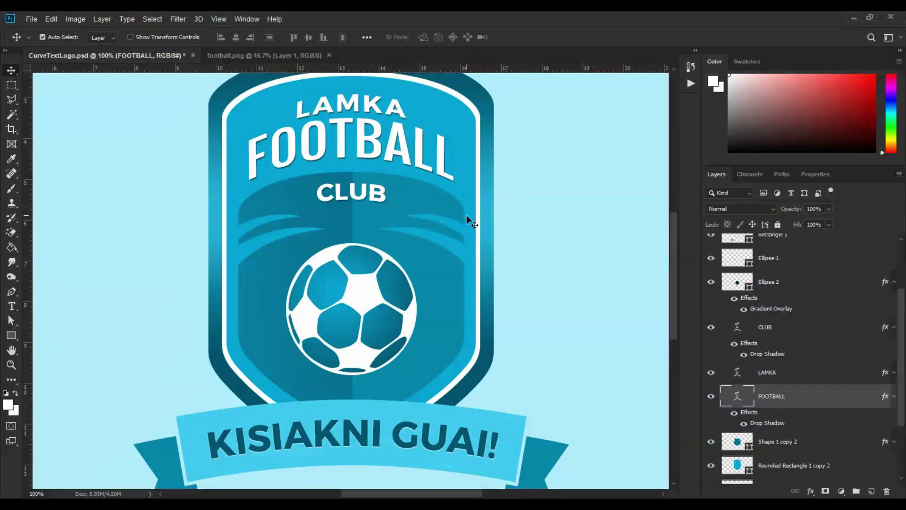
Collapse the effects lists of the CLUB and FOOTBALL layers and save the document.
{"action": "left_click", "coordinate": [894, 327]}
{"action": "left_click", "coordinate": [894, 375]}
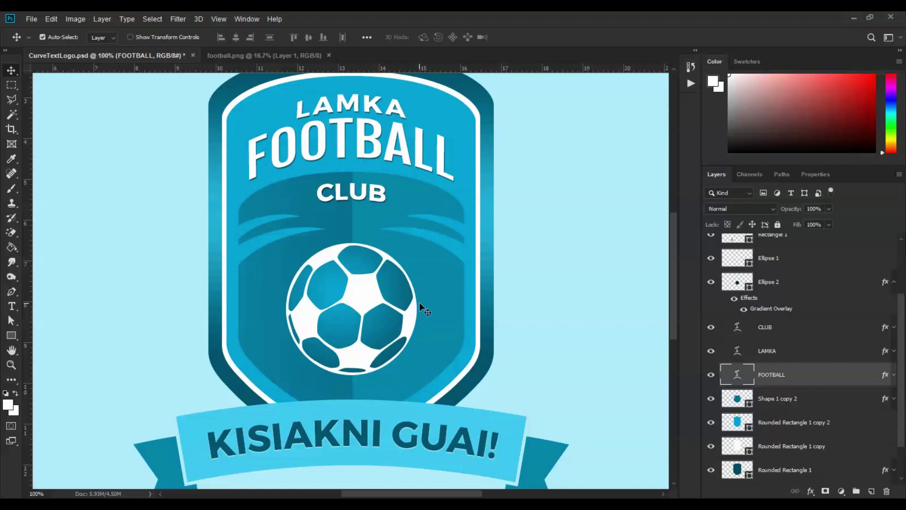
{"action": "key", "text": "ctrl+minus"}
{"action": "key", "text": "ctrl+minus"}
{"action": "key", "text": "ctrl+s"}
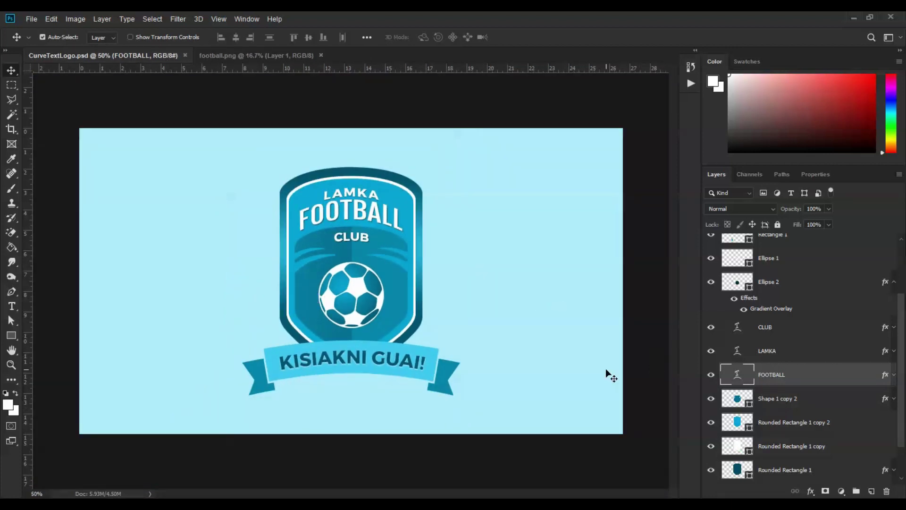